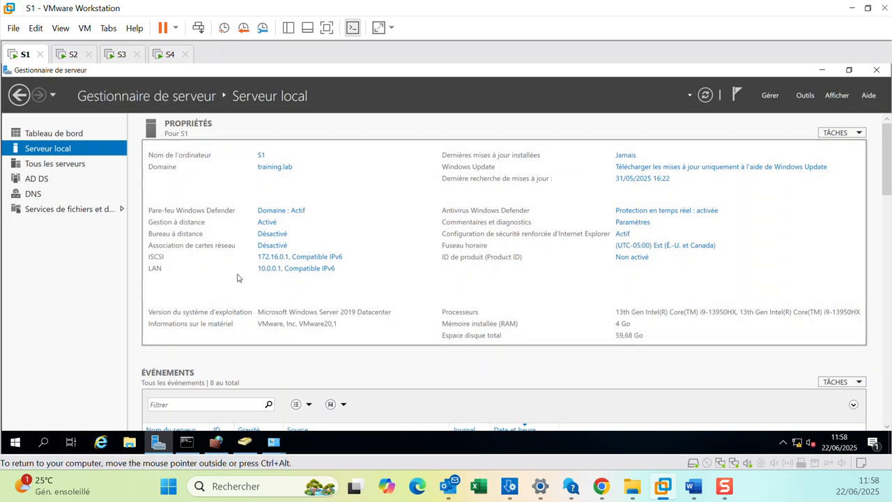
Open the network connections for S1's LAN adapter to inspect them, then dismiss the window.
click(280, 271)
click(326, 165)
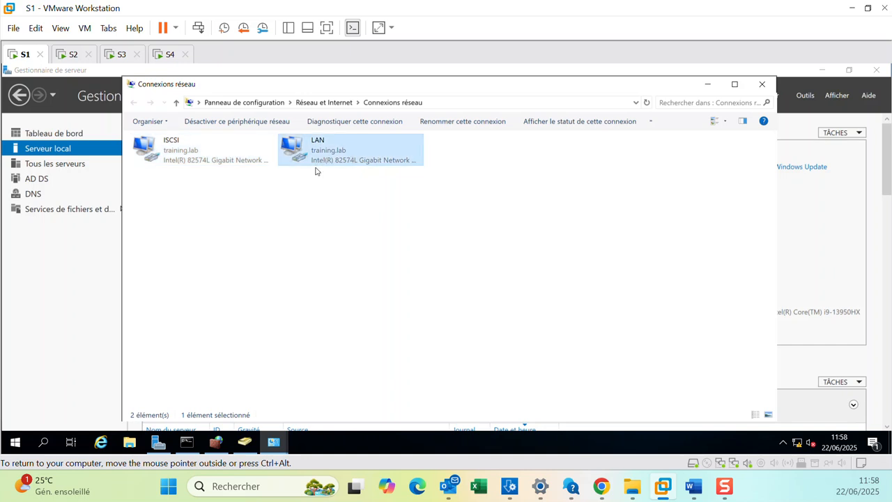
click(708, 84)
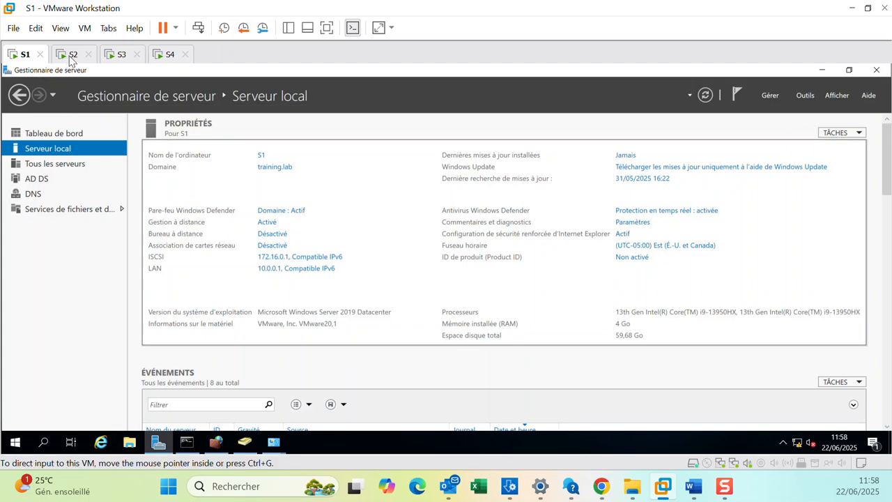
Review the local server properties of the S3, S4 and S2 virtual machines.
click(120, 55)
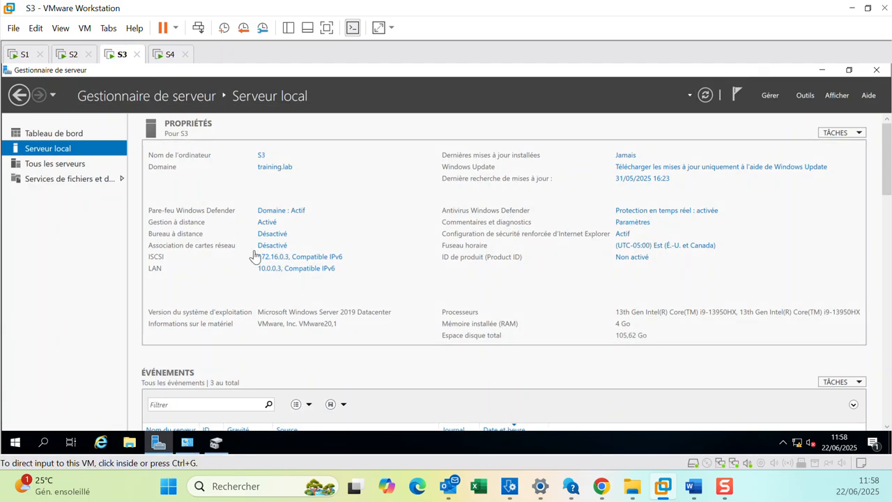
click(165, 56)
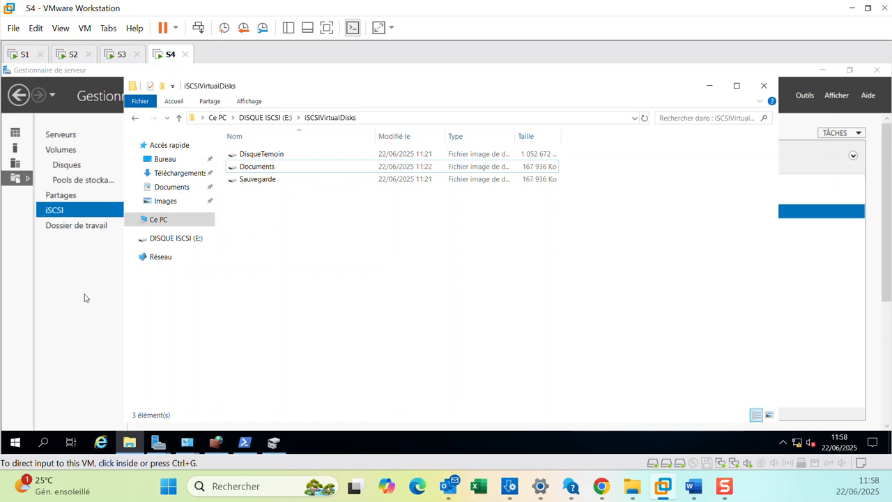
click(84, 297)
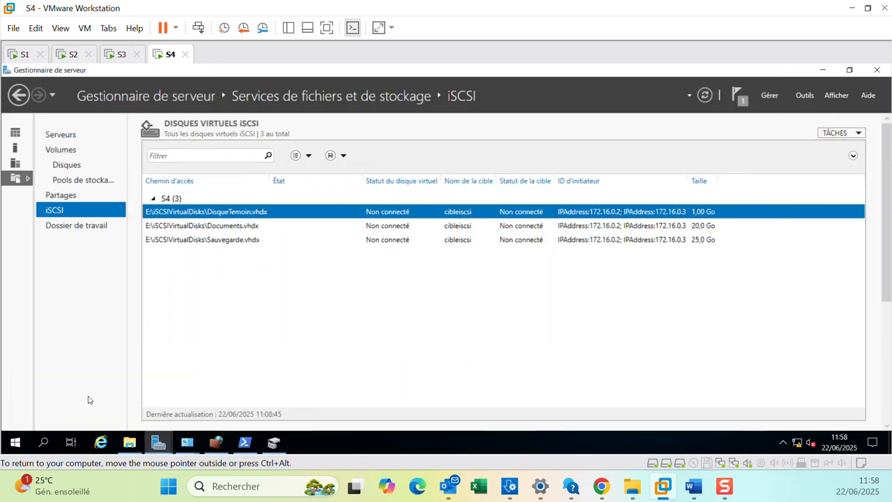
click(119, 97)
click(61, 149)
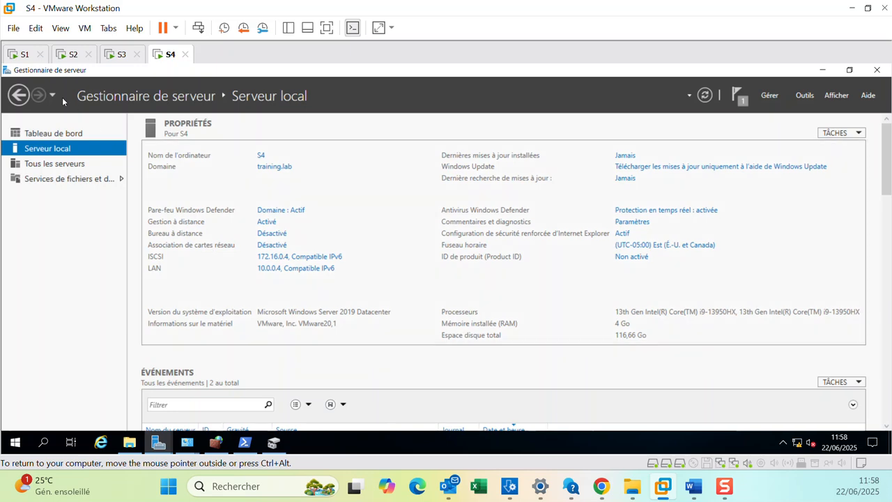
click(68, 55)
click(116, 54)
click(73, 55)
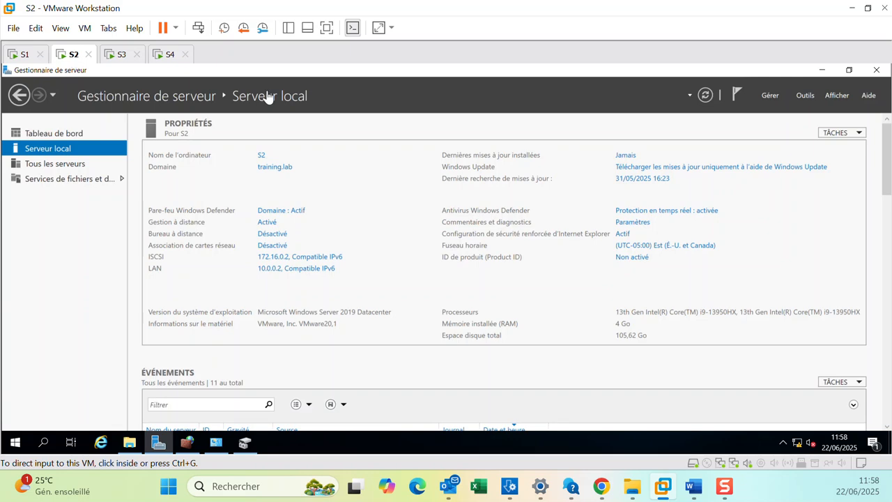
Launch the Add Roles and Features wizard on S2 and advance to the features page.
click(770, 96)
click(762, 111)
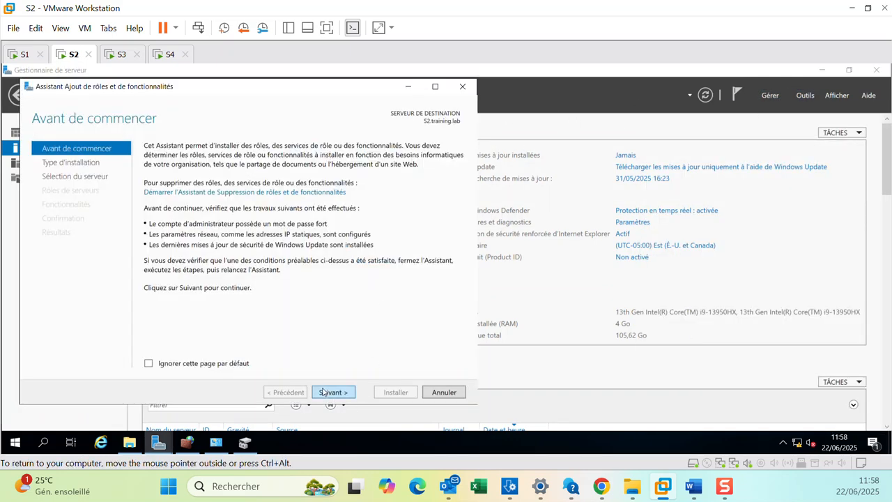
click(325, 391)
click(326, 394)
click(327, 394)
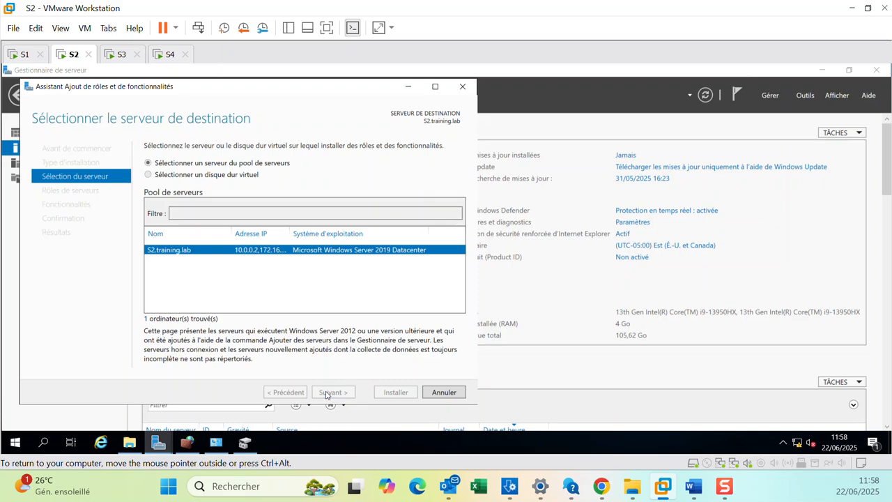
click(333, 393)
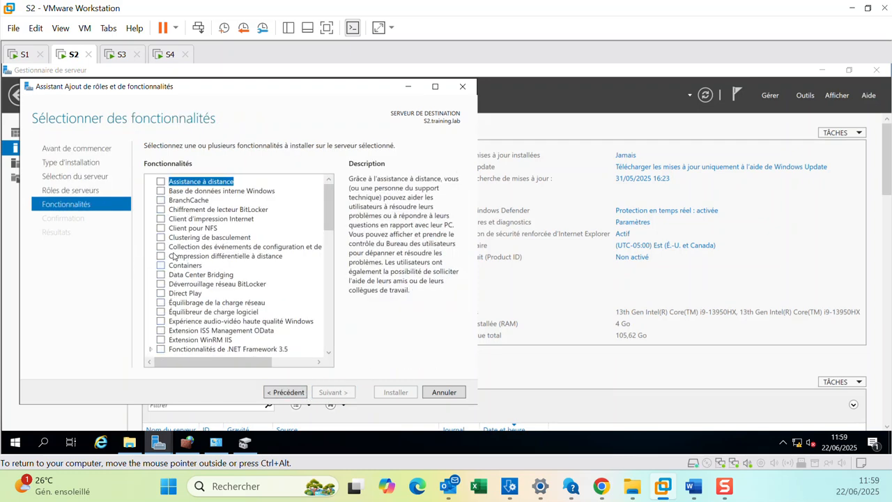
Select Clustering de basculement with its management tools and install it on S2.
click(161, 238)
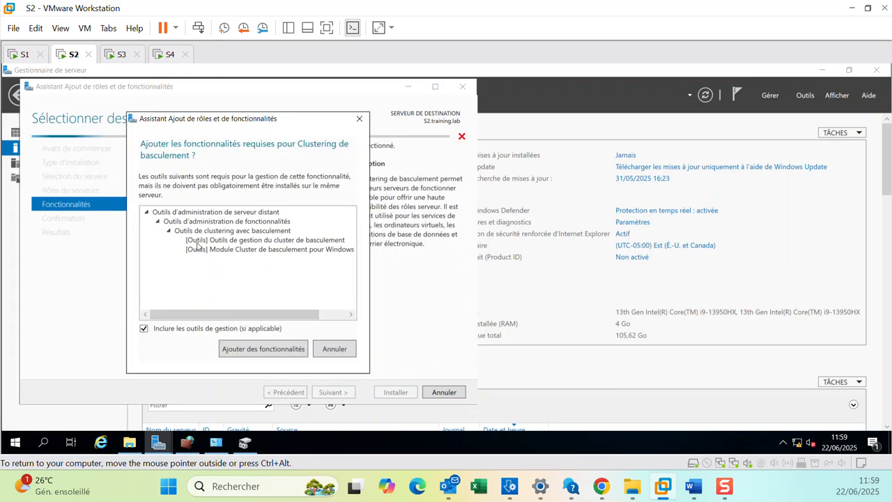
click(244, 350)
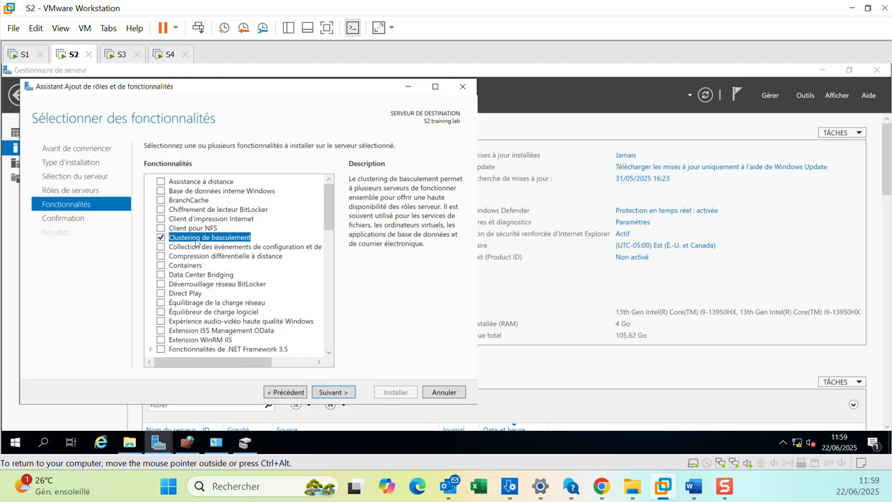
click(336, 394)
click(396, 392)
Switch to S3, launch the Add Roles and Features wizard and advance to the features page.
click(119, 54)
click(771, 95)
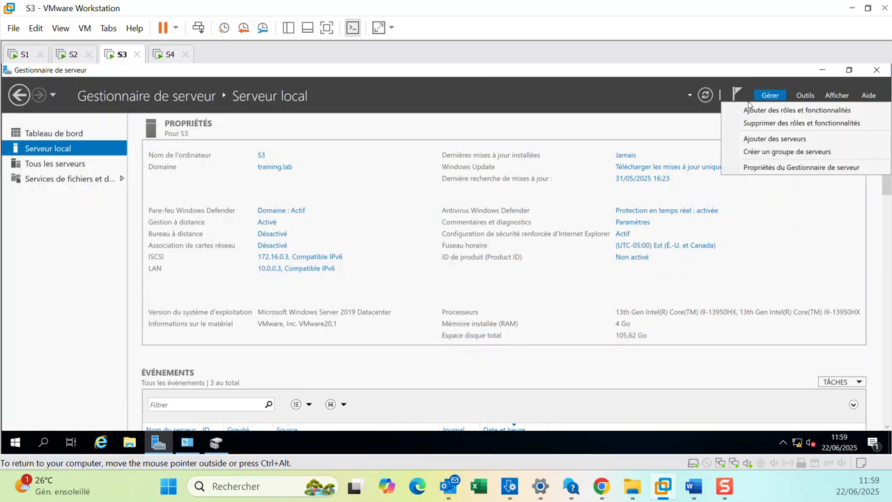
click(794, 109)
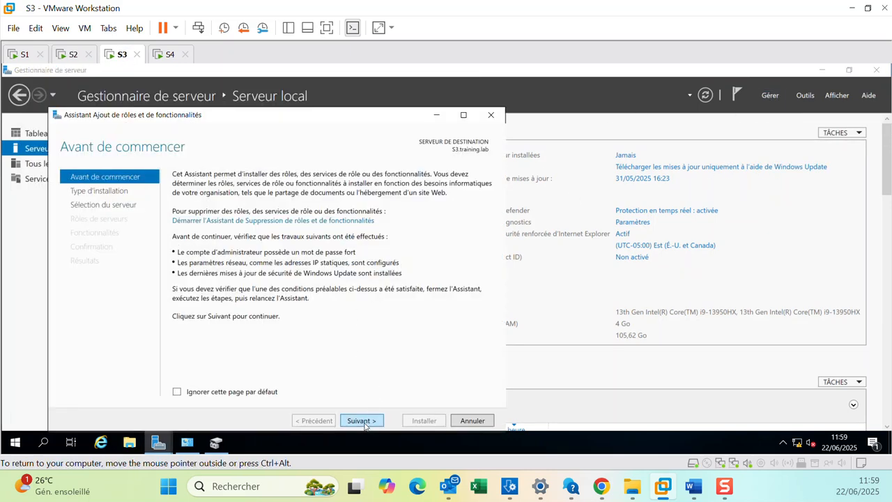
click(362, 421)
click(363, 421)
click(363, 421)
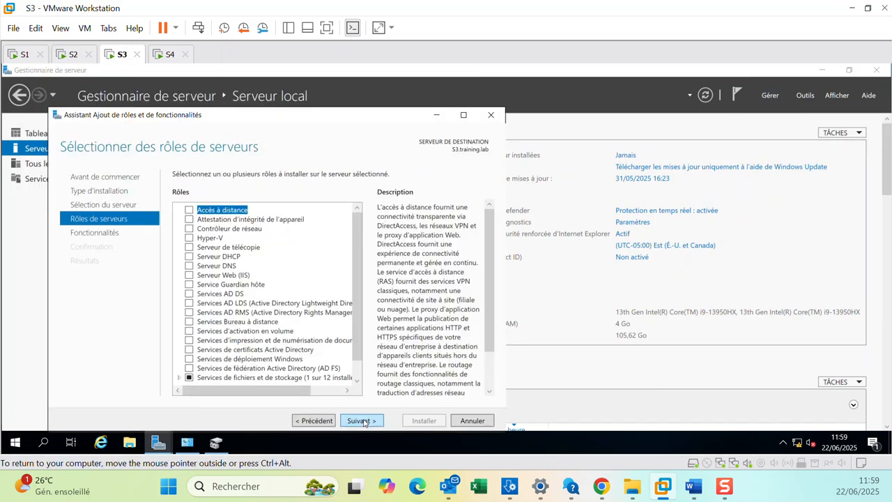
click(360, 421)
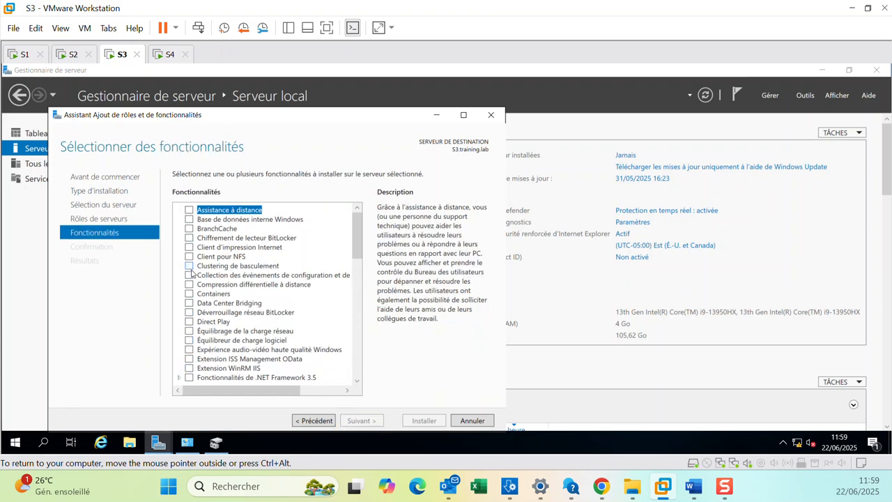
Select Clustering de basculement with its management tools and install it on S3.
click(189, 267)
click(291, 321)
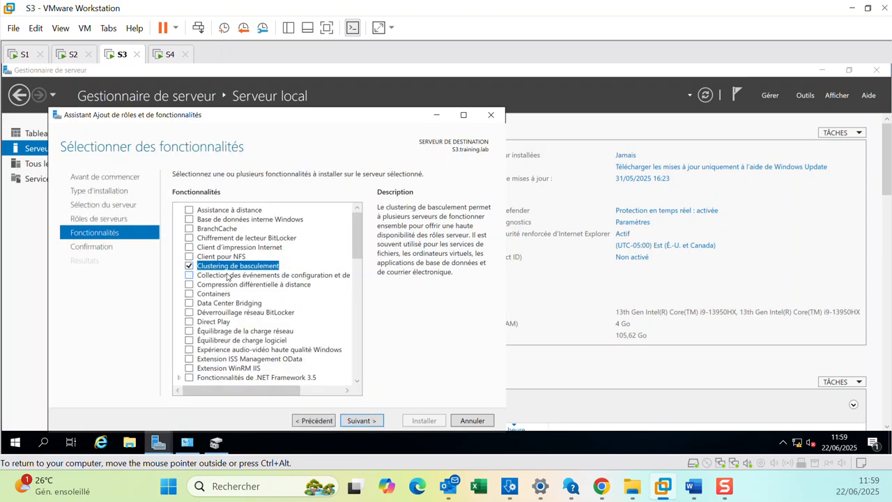
click(360, 421)
click(422, 421)
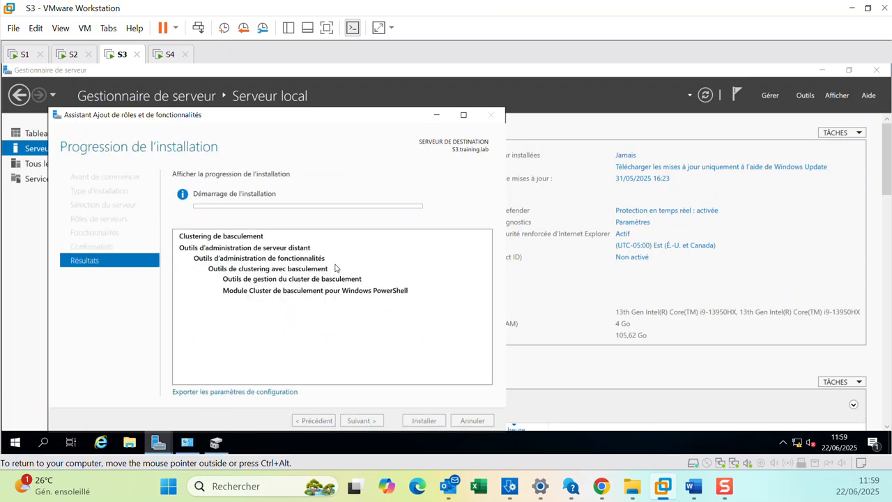
Check the installation progress on S2 and S3 while switching between the virtual machines.
click(70, 54)
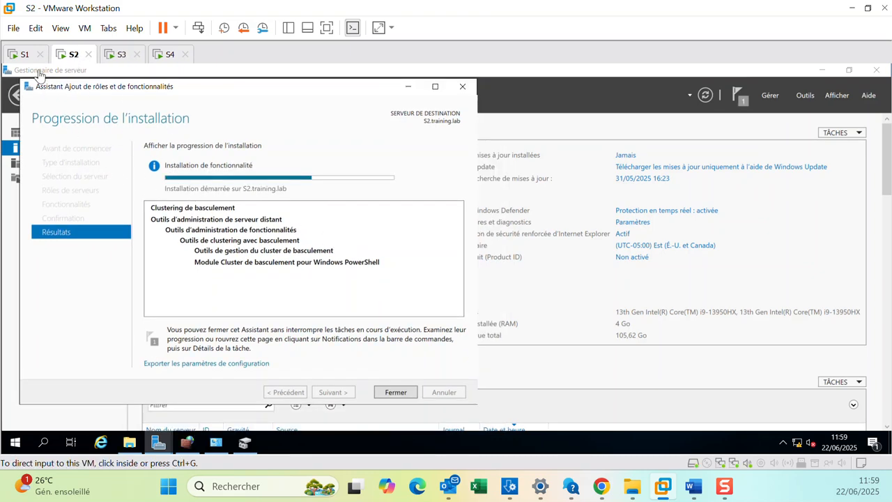
click(24, 56)
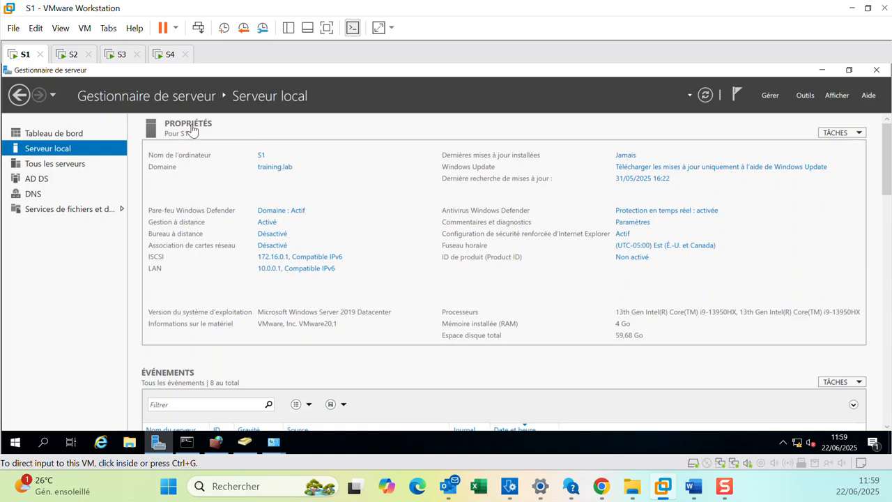
click(74, 55)
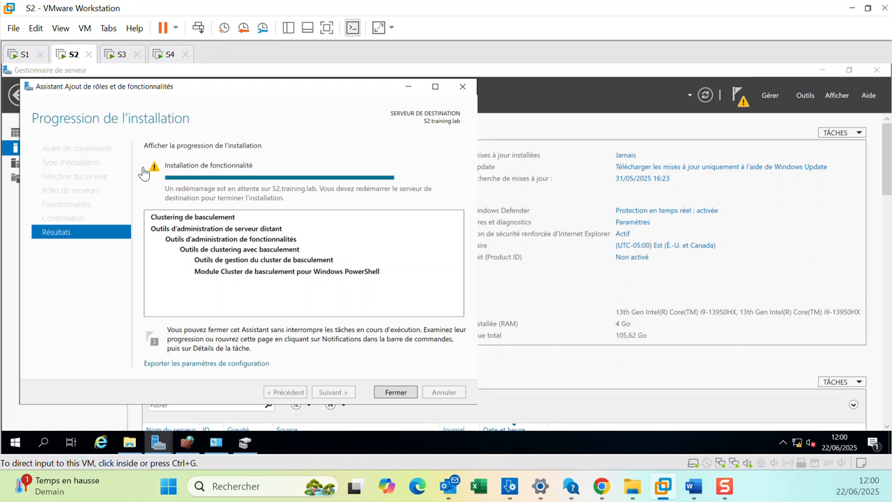
click(23, 55)
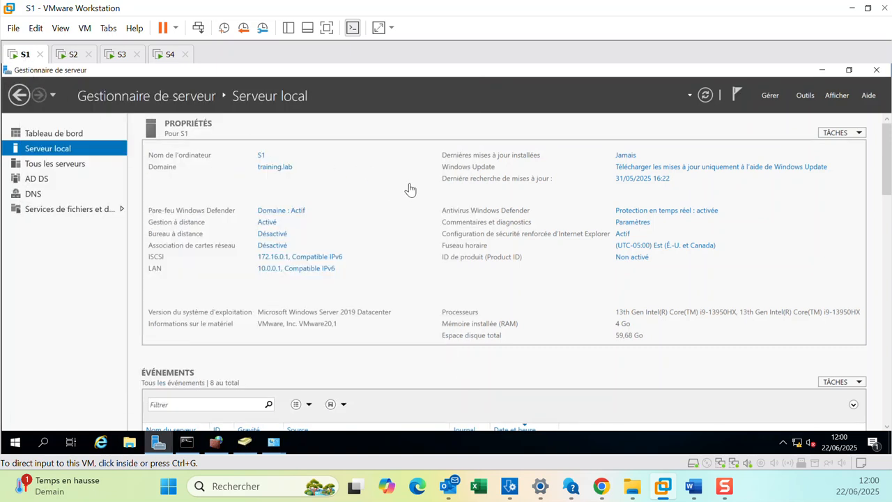
click(117, 54)
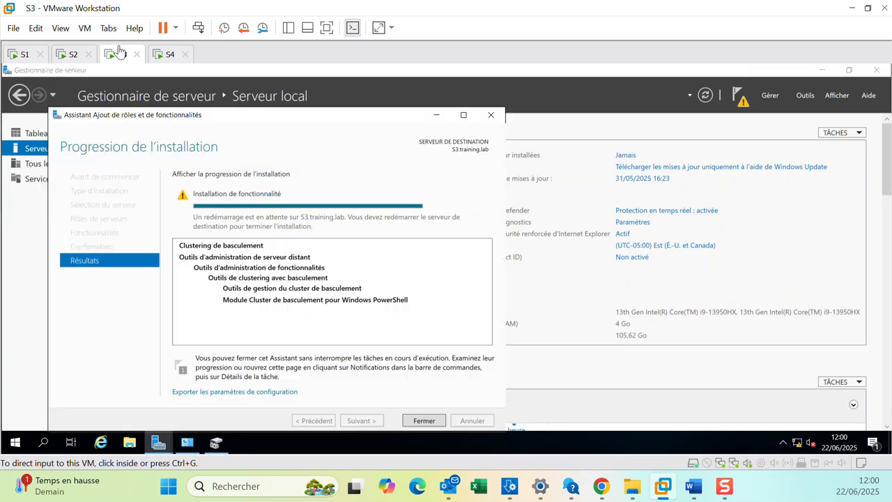
click(63, 56)
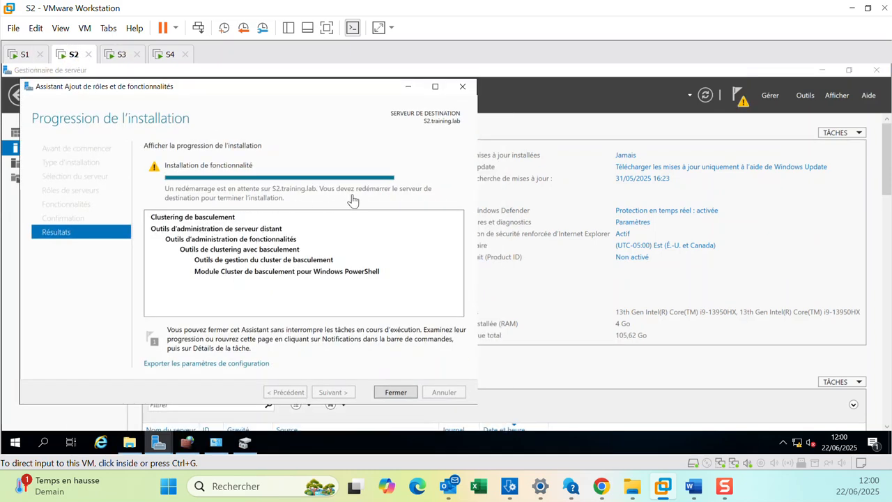
click(317, 319)
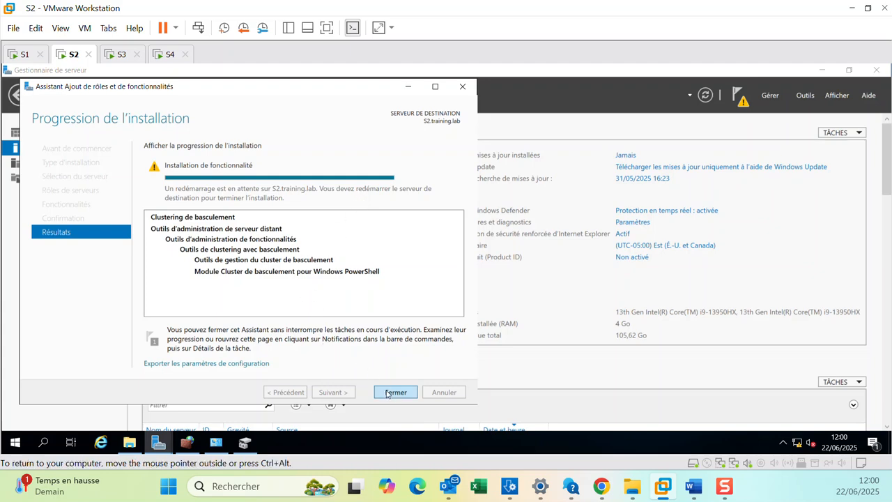
Close the wizard on S2 and restart the server with the default unplanned reason.
click(396, 391)
click(15, 442)
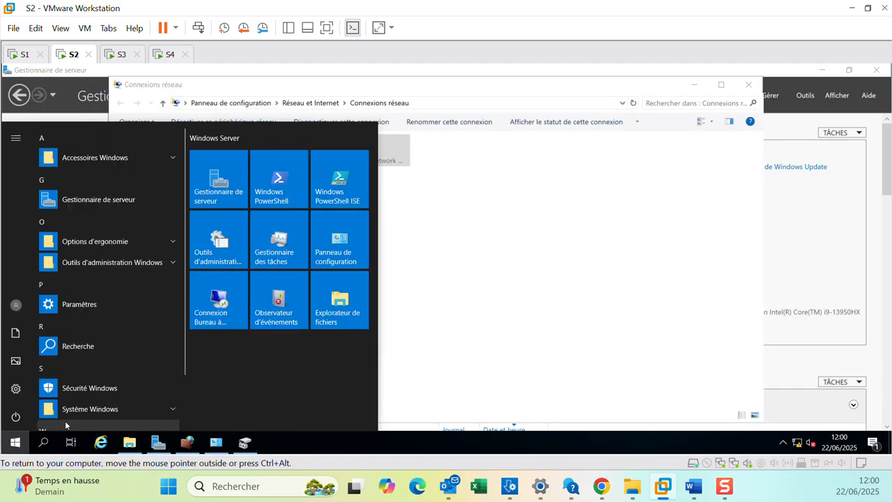
click(15, 416)
click(32, 381)
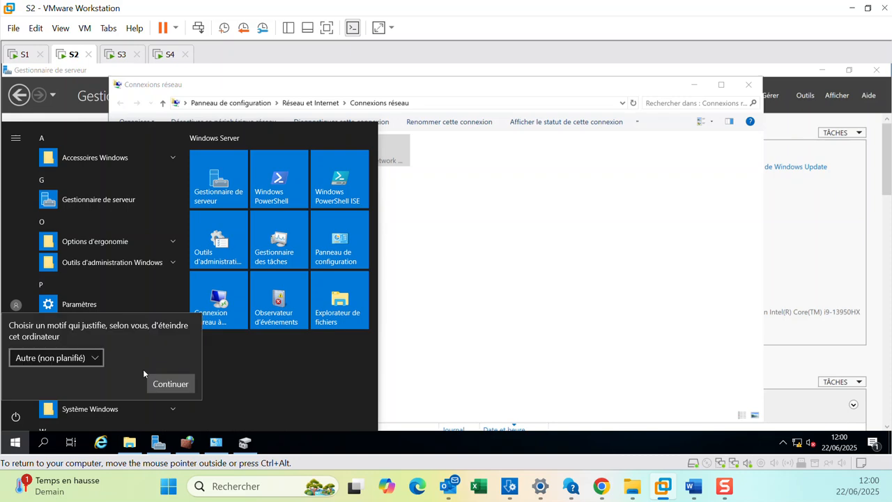
click(171, 382)
Restart S3 with the default unplanned reason.
click(116, 56)
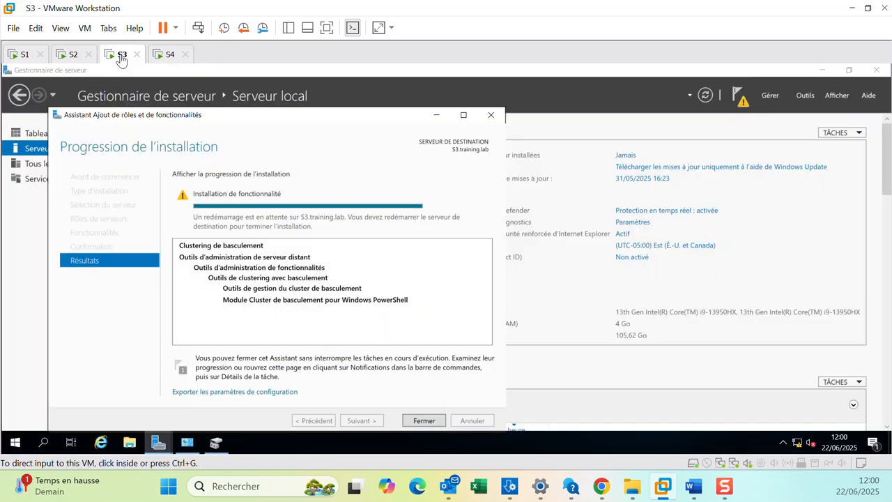
click(15, 442)
click(15, 419)
click(79, 384)
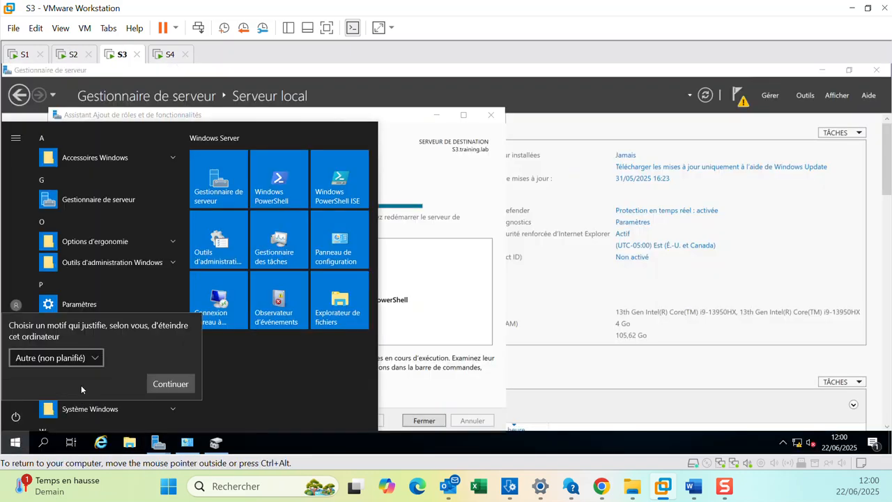
click(170, 382)
On S1, start the Add Roles and Features wizard and advance to the server roles page.
click(74, 56)
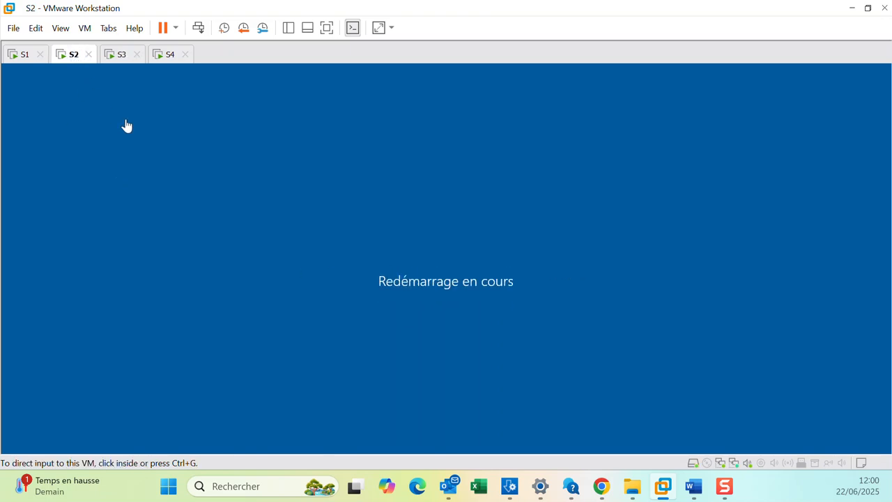
click(21, 57)
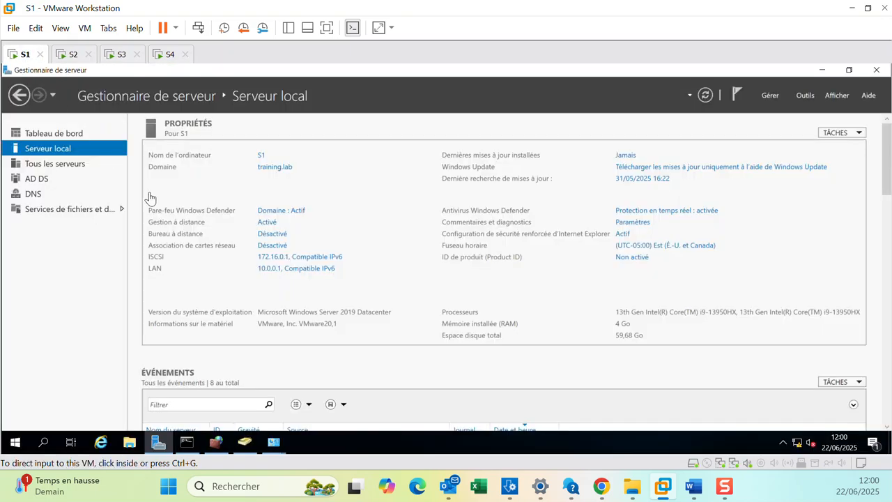
click(770, 95)
click(779, 110)
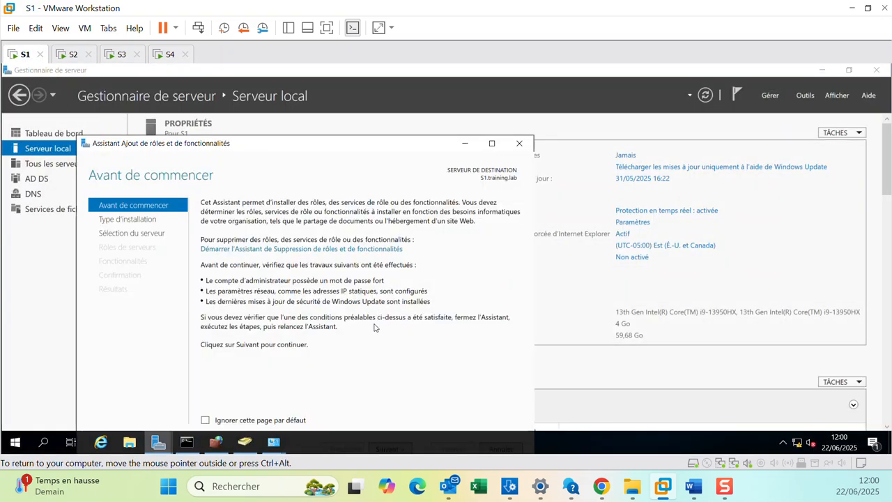
drag(328, 145, 414, 82)
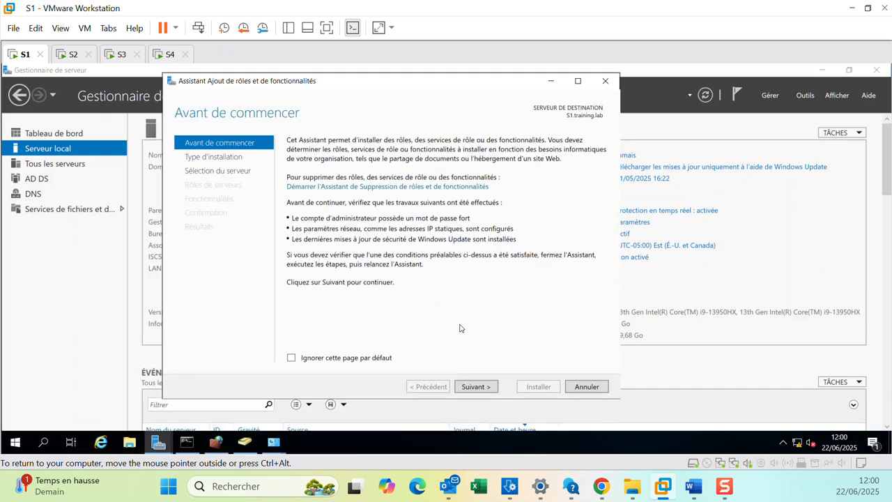
click(476, 387)
click(469, 387)
click(469, 387)
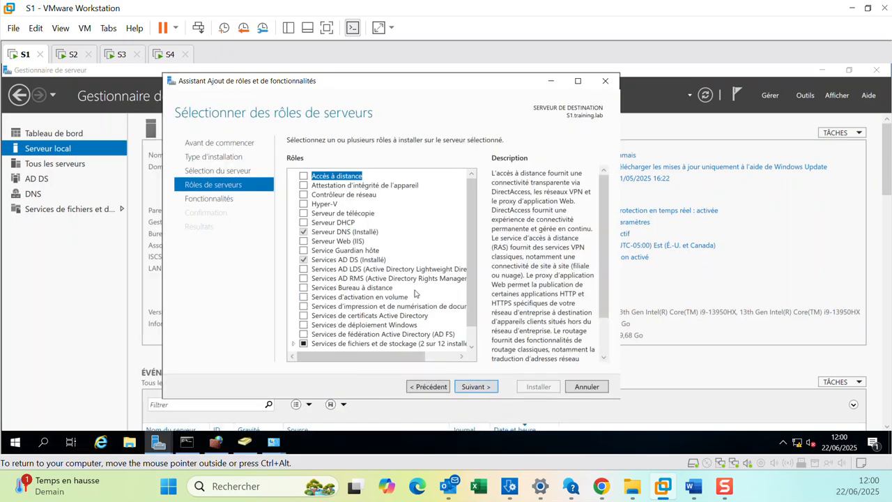
Skip the server roles and continue to the features page.
scroll(416, 295, down, 1)
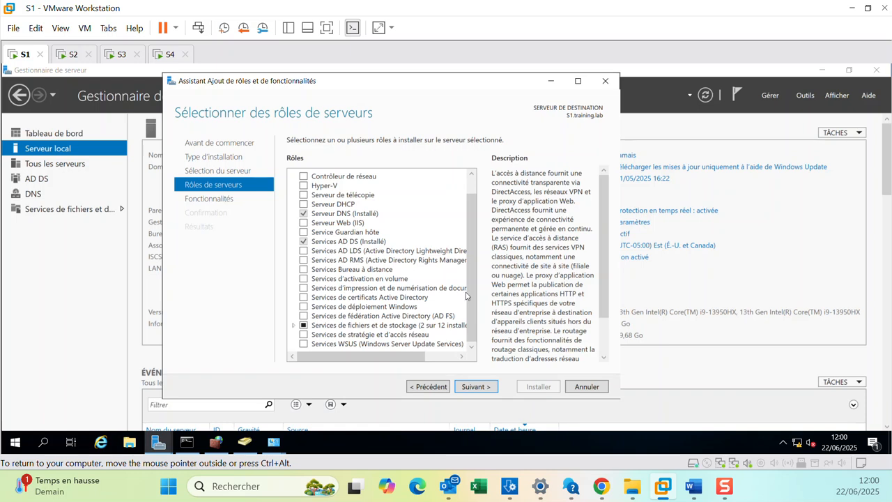
drag(464, 299, 468, 246)
scroll(471, 262, down, 1)
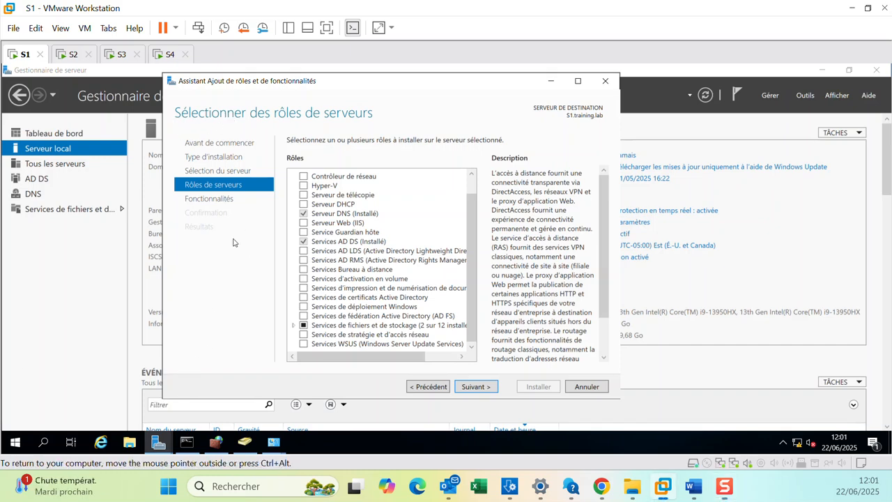
click(475, 387)
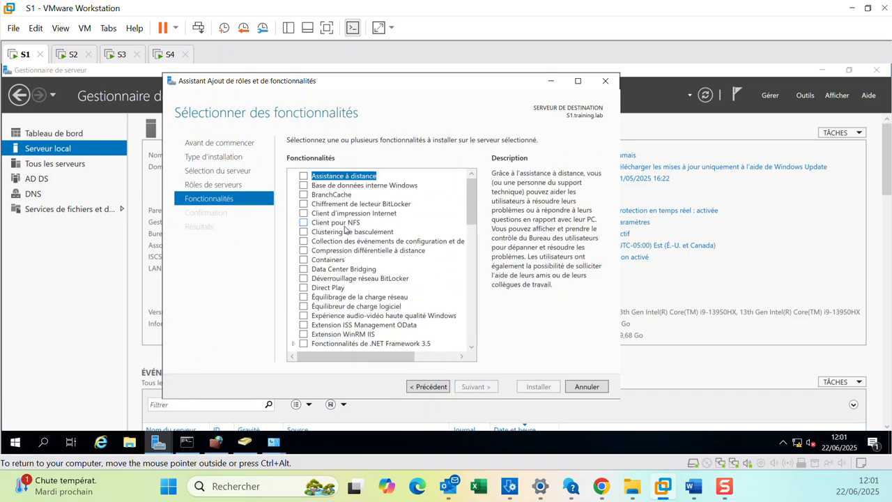
Under Outils d'administration de serveur distant, select Outils de clustering avec basculement with its cluster module and management tools.
drag(472, 217, 468, 272)
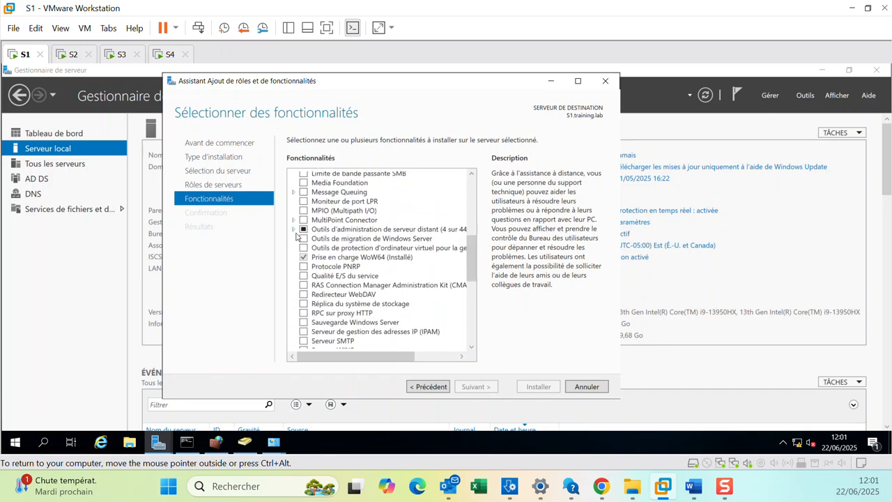
click(293, 229)
click(305, 239)
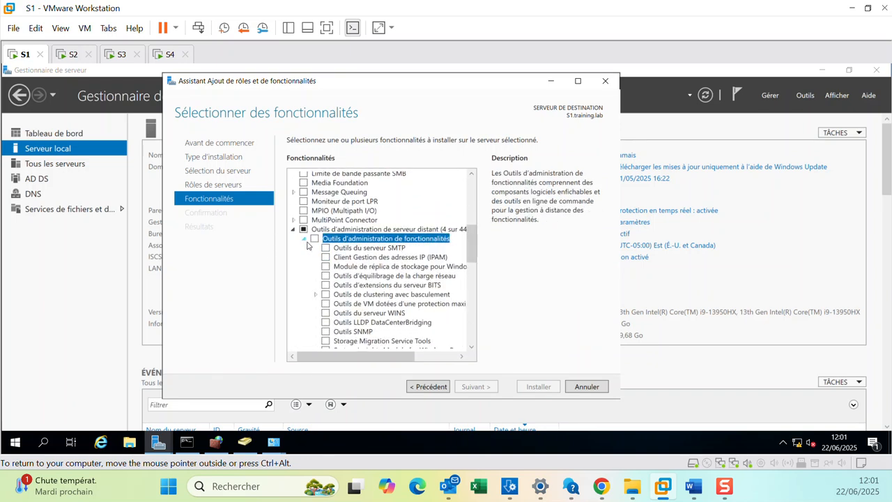
click(325, 294)
click(316, 295)
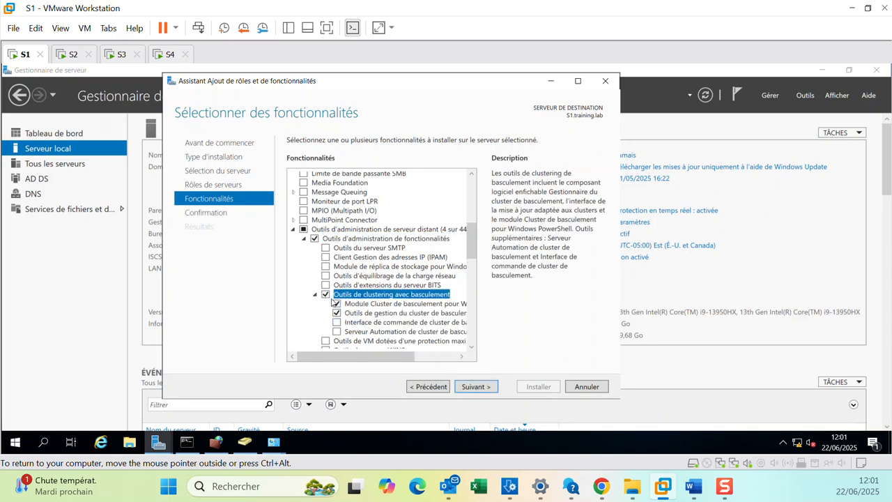
click(324, 295)
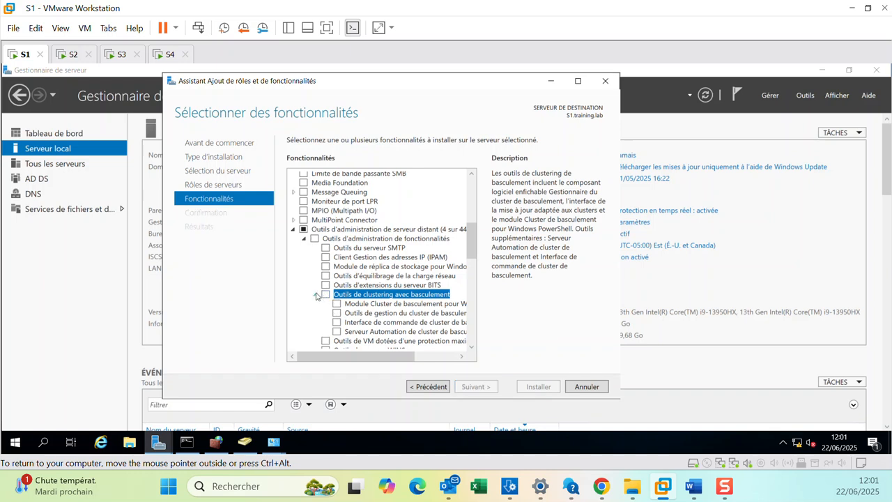
click(317, 295)
click(316, 295)
click(326, 295)
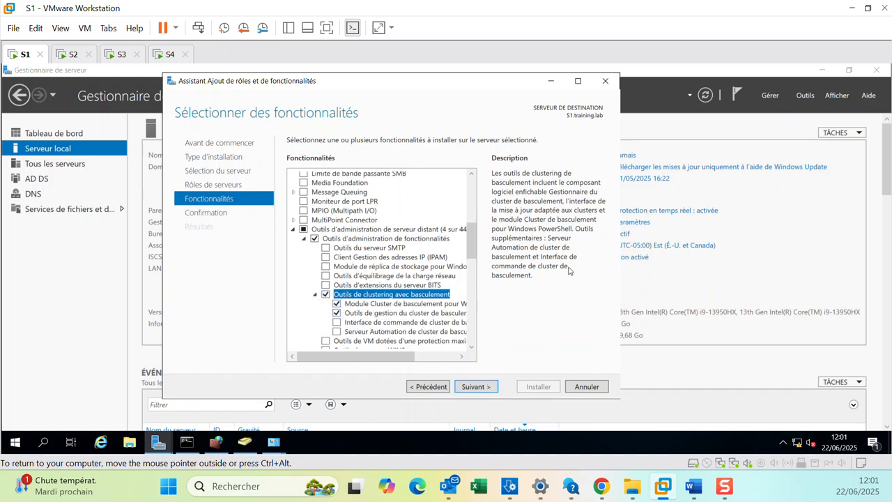
Install the selected failover clustering tools on S1.
drag(619, 259, 799, 259)
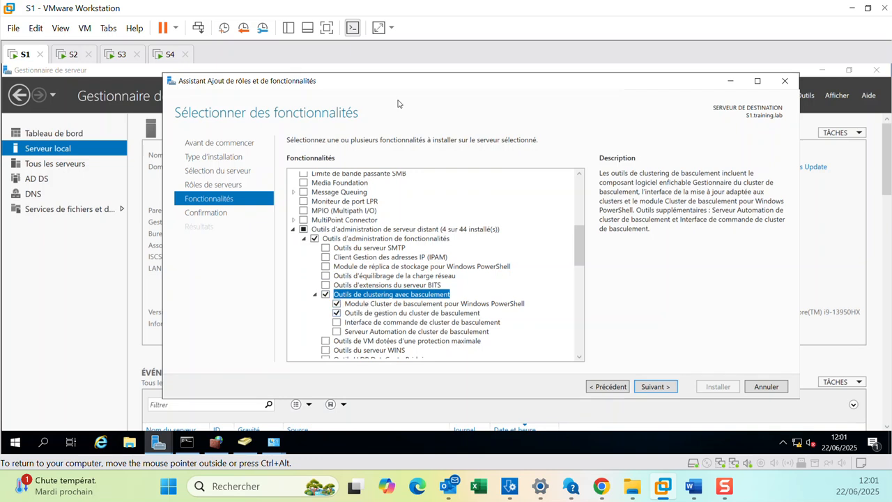
click(650, 387)
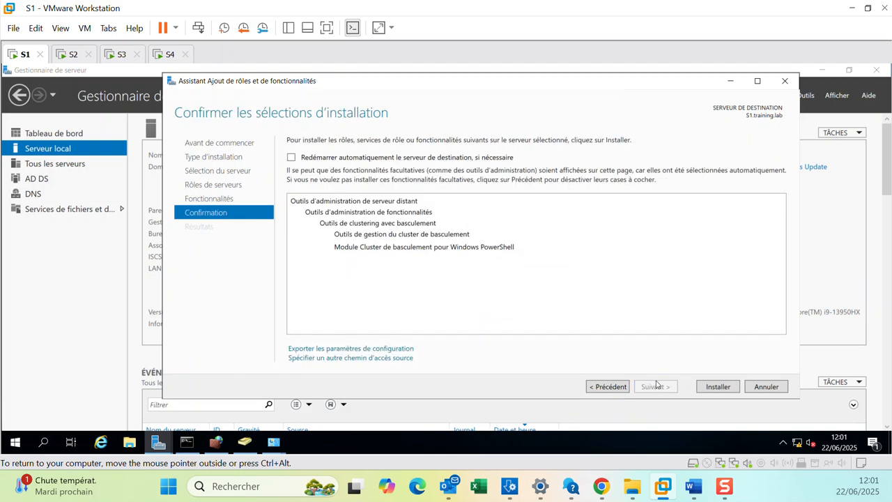
click(704, 387)
Sign in to S2 as TRAINING\admin with the account password.
click(72, 55)
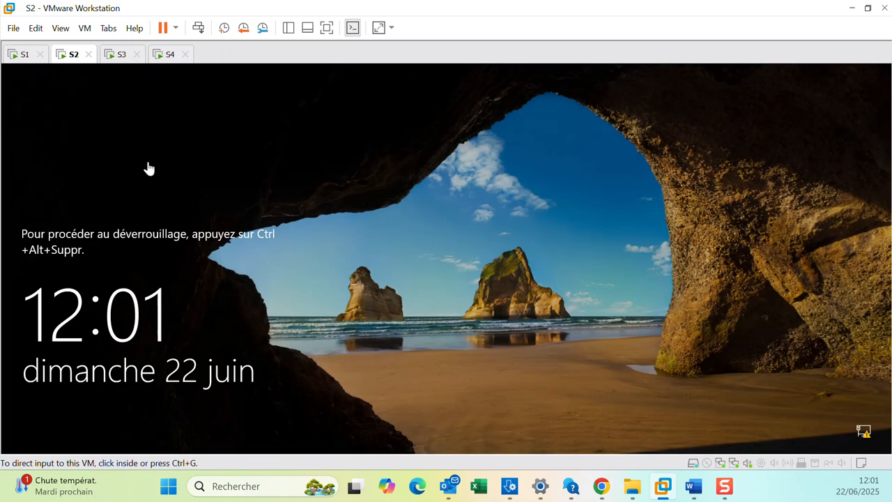
click(199, 29)
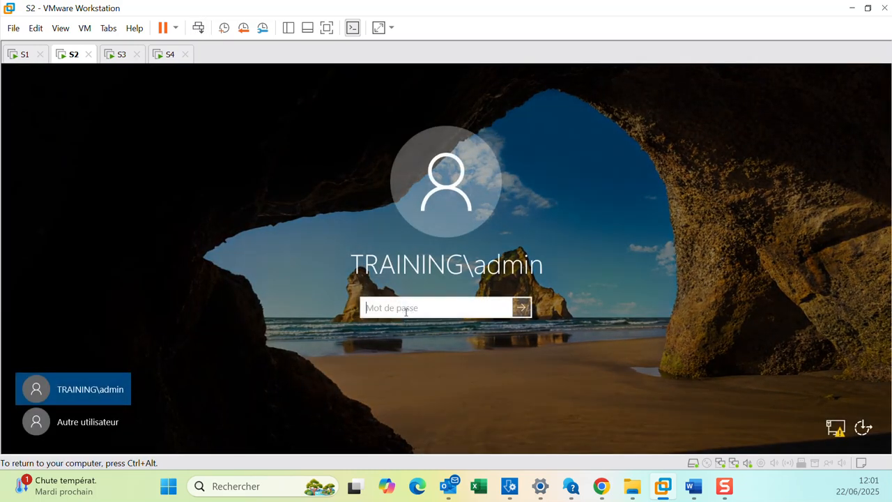
text(P)
key(Return)
Sign in to S3 as TRAINING\admin with the account password.
click(118, 54)
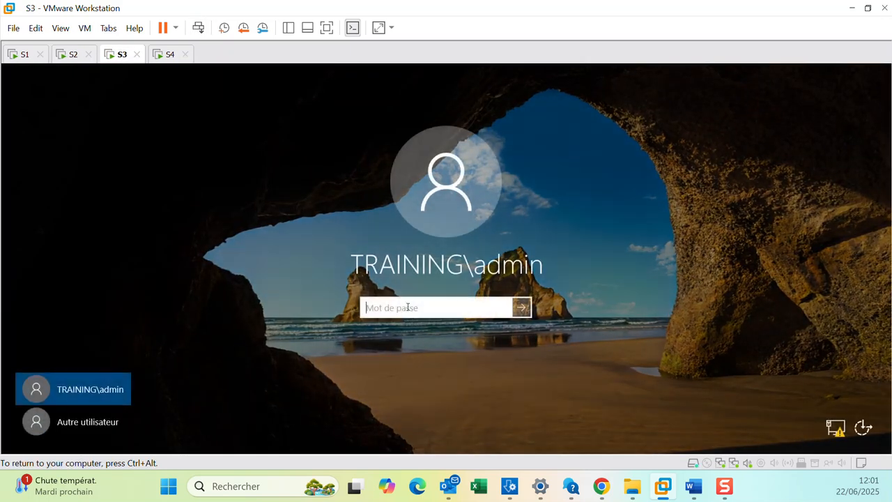
text(P)
key(Return)
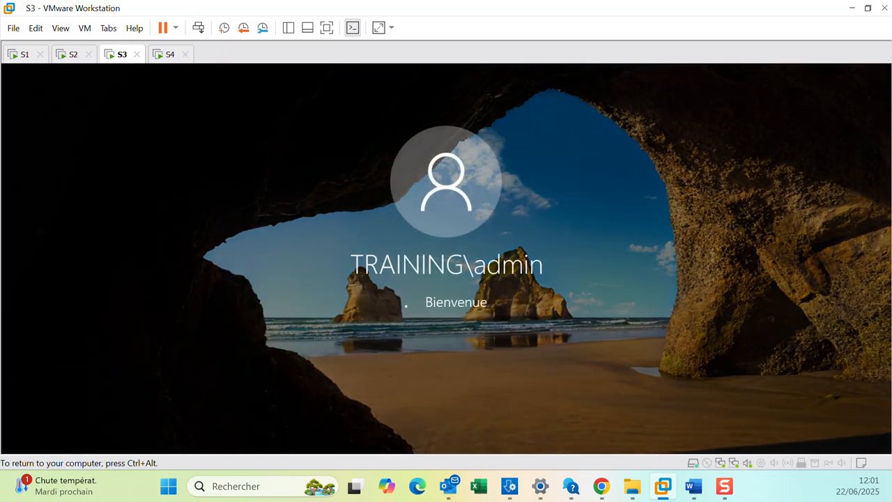
On S2, dismiss the Windows Admin Center notice and open the local server page.
click(70, 55)
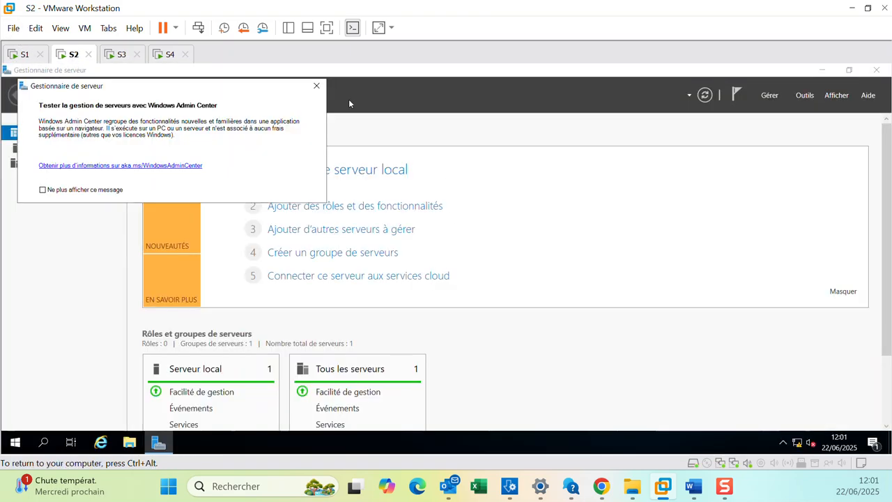
click(316, 85)
click(48, 149)
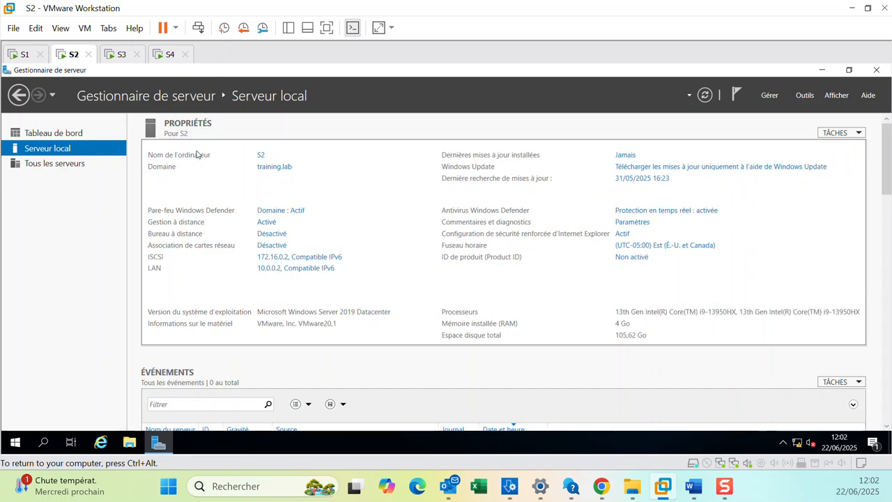
On S3, dismiss the Windows Admin Center notice and open the local server page.
click(116, 55)
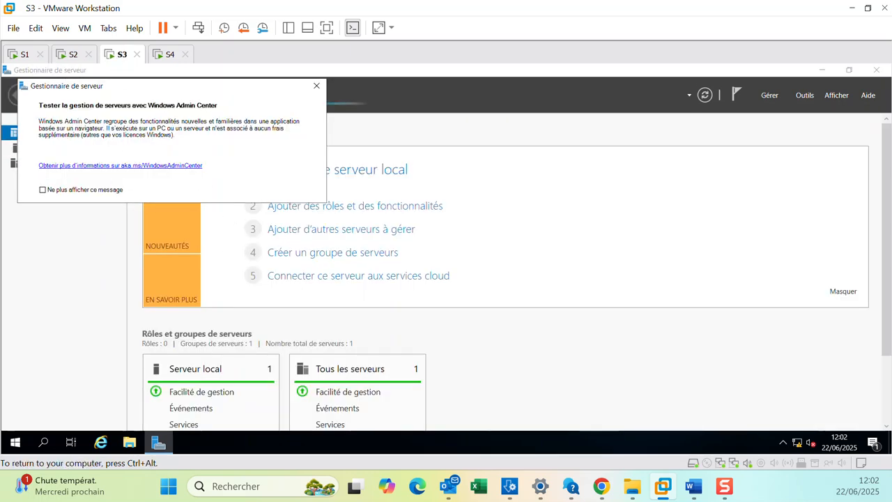
click(316, 87)
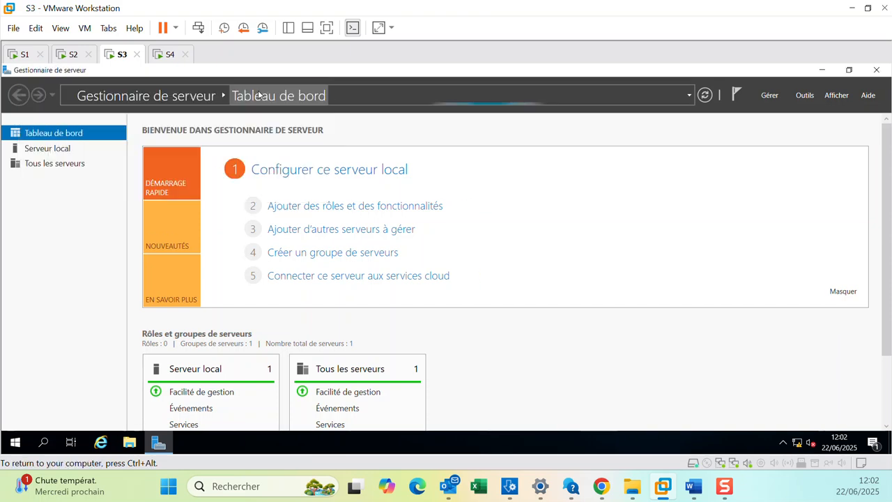
click(48, 147)
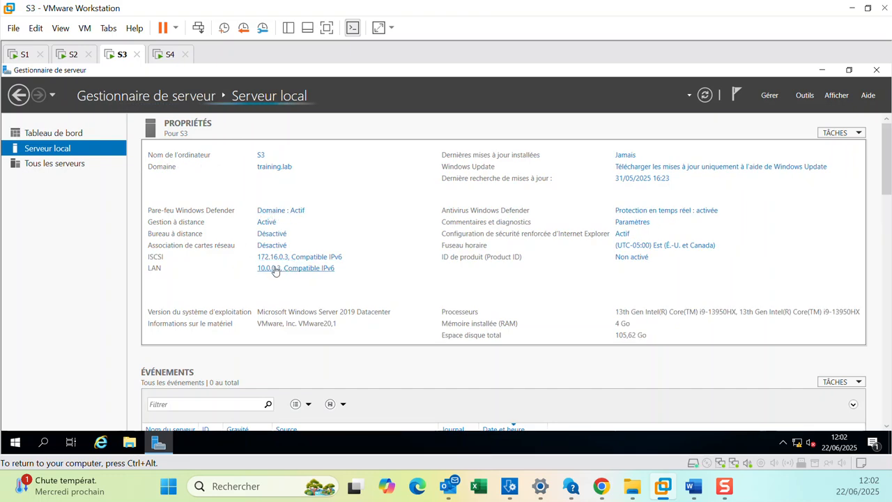
Close the completed installation wizard on S1.
click(73, 54)
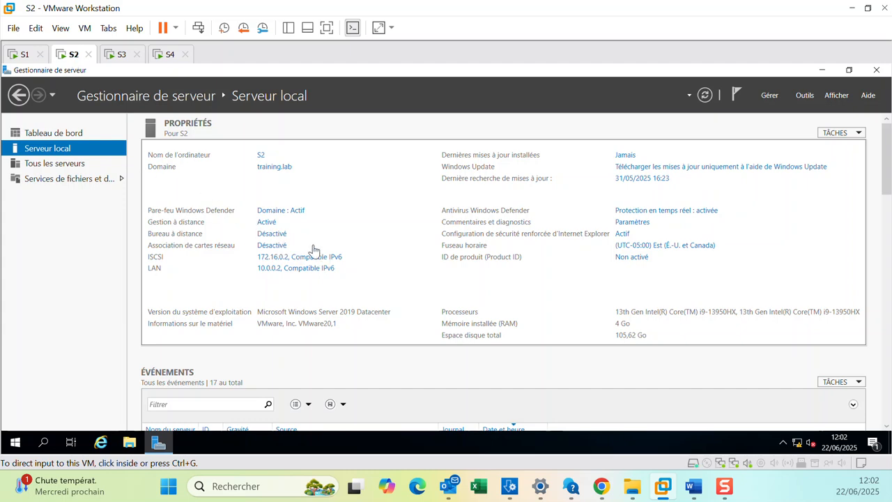
click(27, 56)
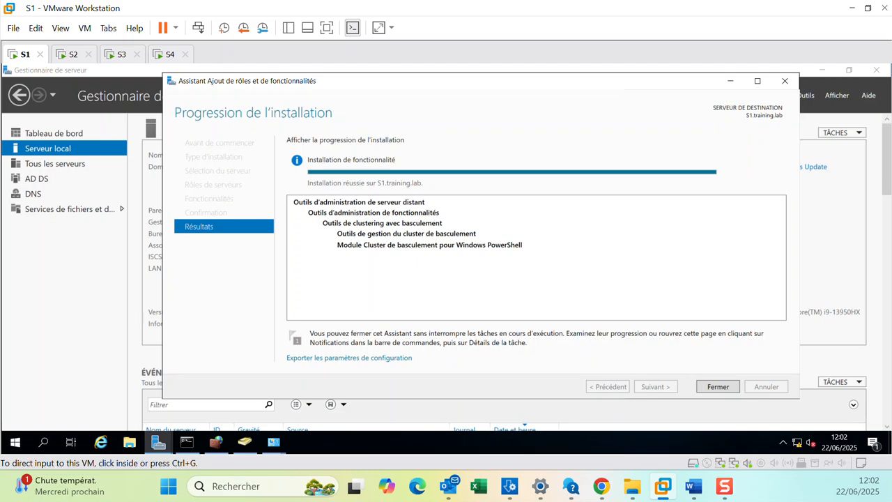
click(716, 388)
Open Gestionnaire du cluster de basculement from the server tools and pin it to the taskbar.
click(803, 95)
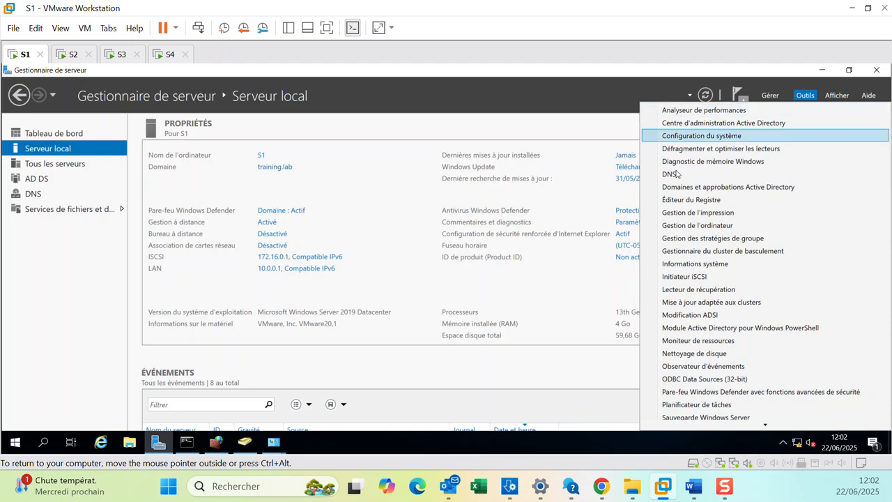
click(729, 255)
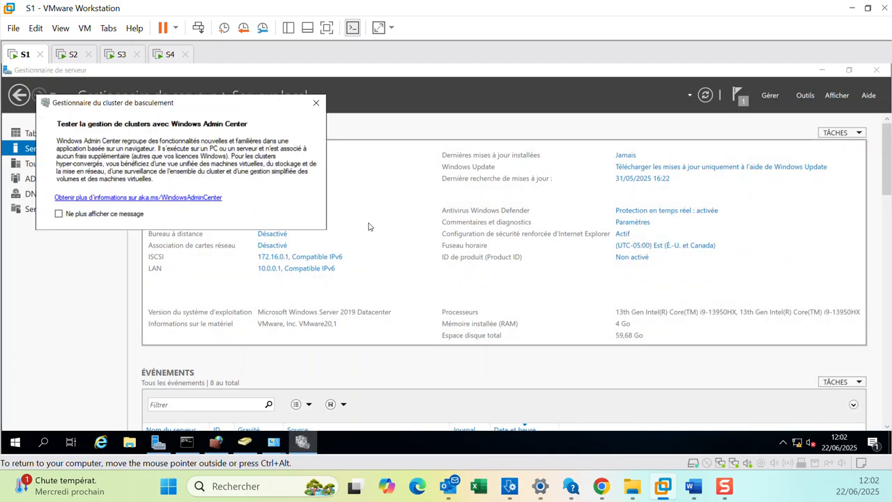
right_click(307, 439)
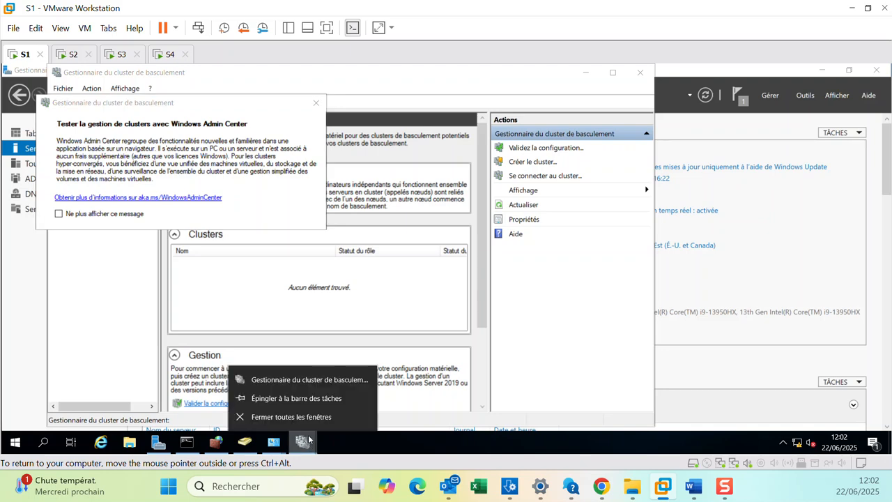
click(310, 398)
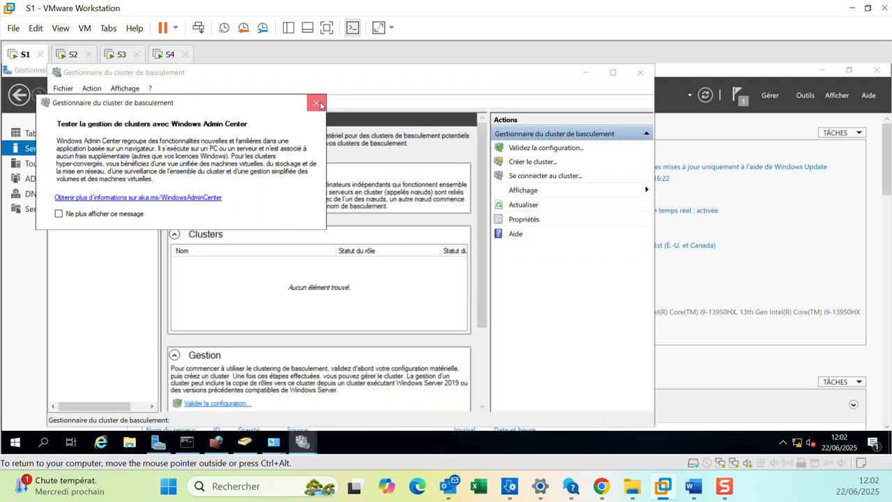
Dismiss the Windows Admin Center notice, maximize the cluster manager and widen its navigation pane.
click(317, 104)
click(613, 73)
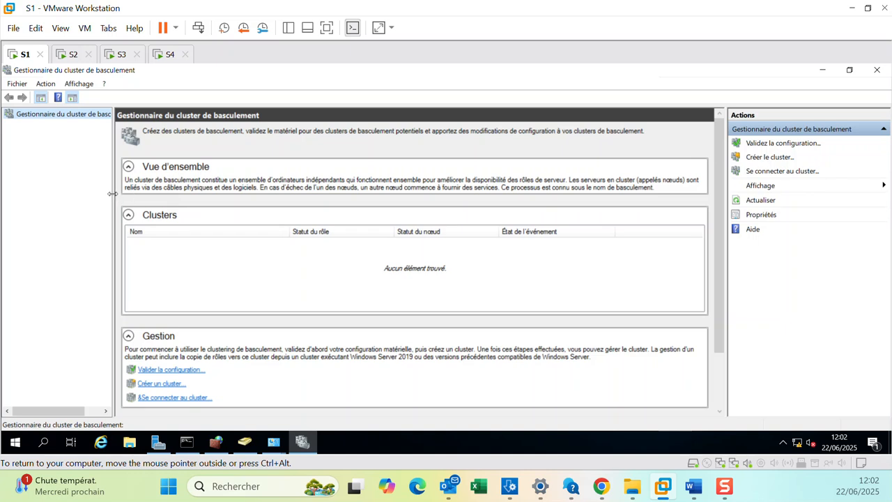
drag(112, 193, 200, 195)
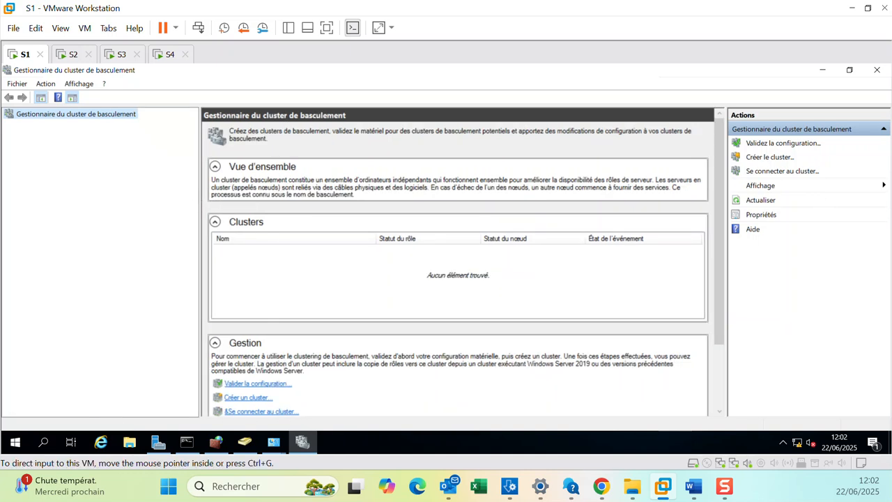
Launch the configuration validation wizard and advance to the server selection page.
right_click(89, 119)
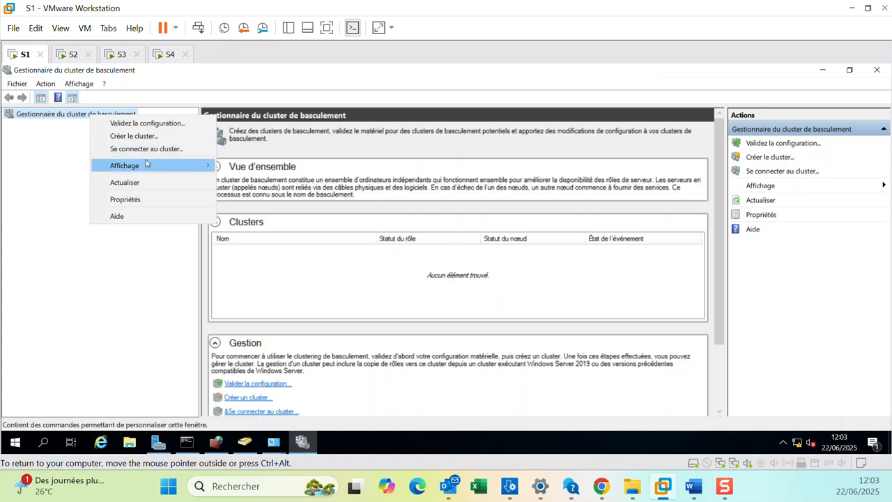
click(148, 125)
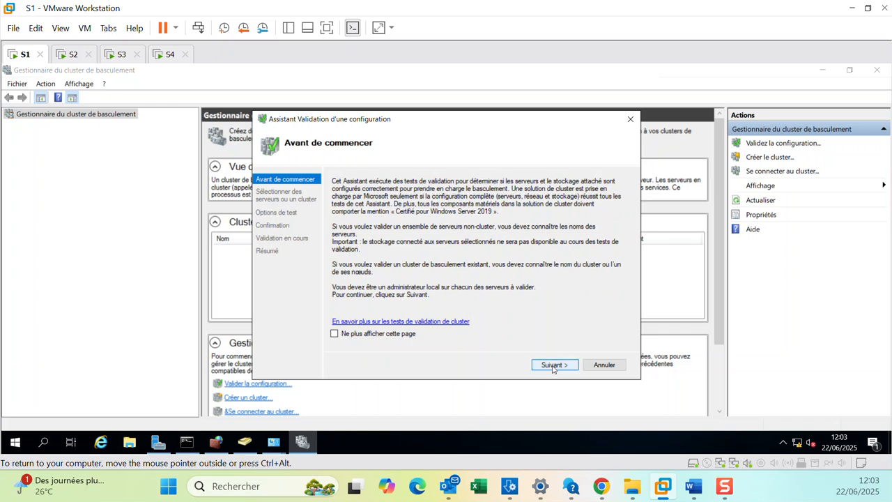
click(552, 365)
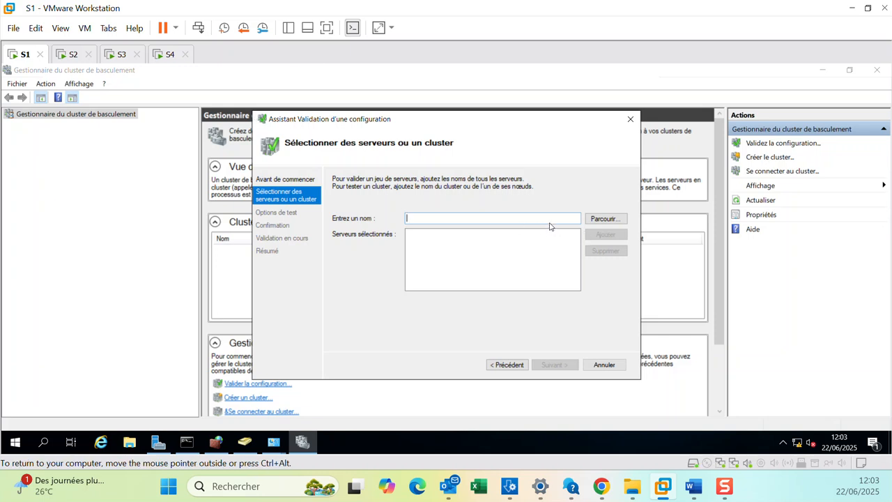
Add servers S2 and S3 from the training.lab domain to the validation wizard's server list.
click(604, 219)
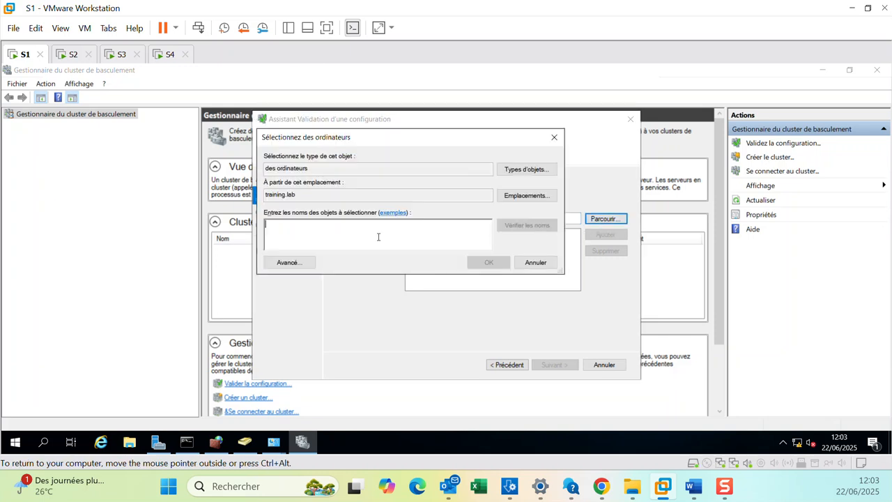
text(s)
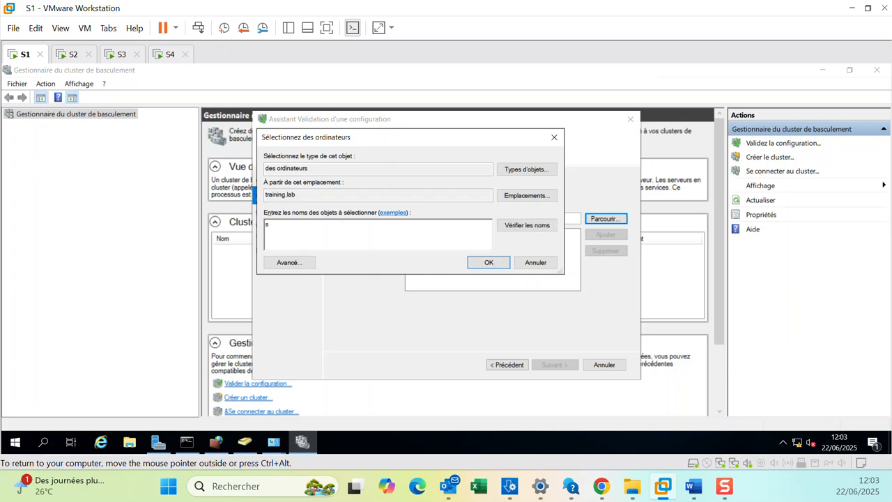
text(2)
click(480, 263)
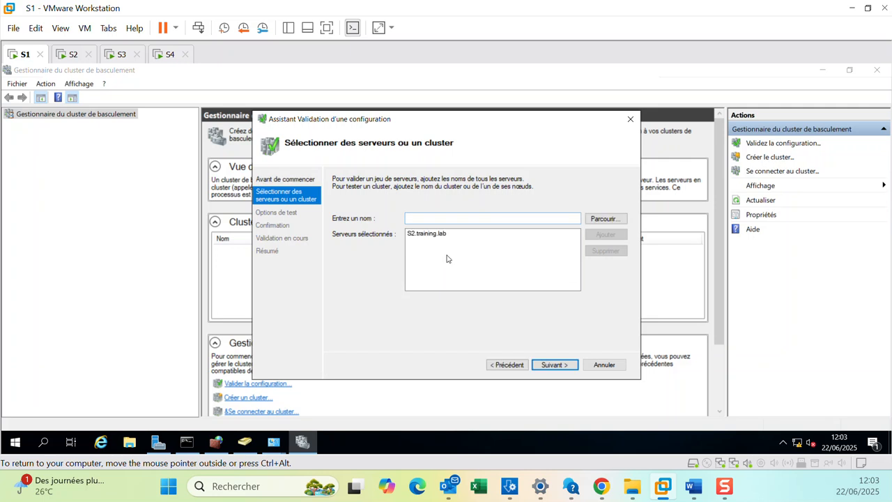
click(595, 221)
text(S3)
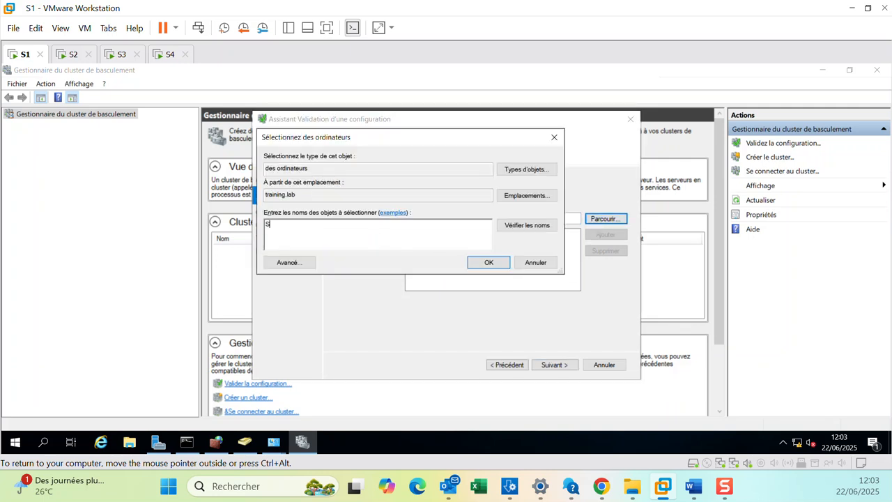
click(488, 262)
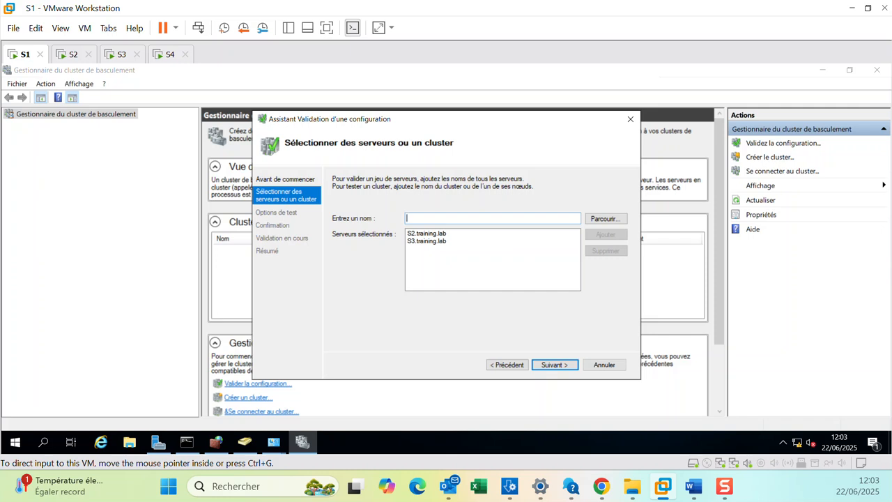
Keep the option to run all tests and start the configuration validation.
click(553, 364)
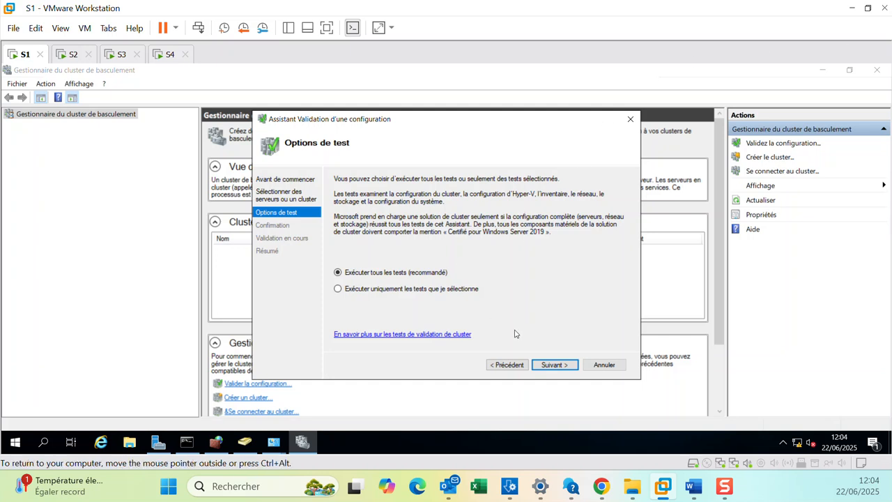
click(555, 365)
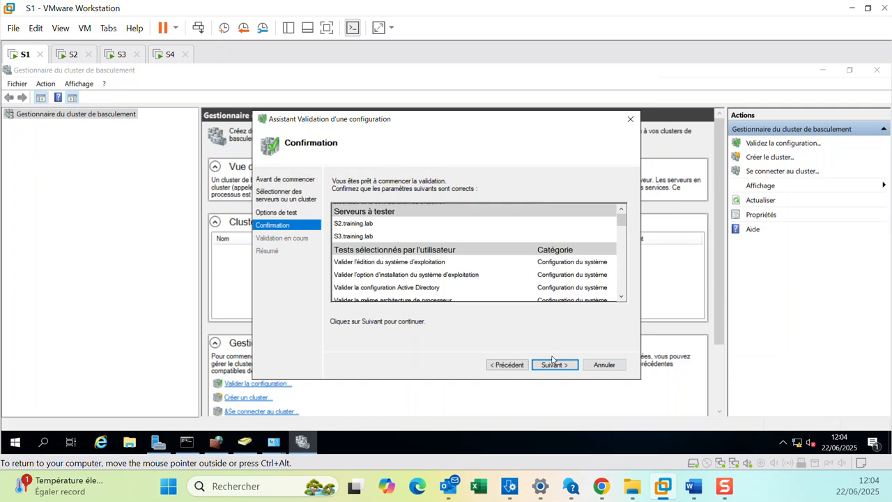
click(554, 363)
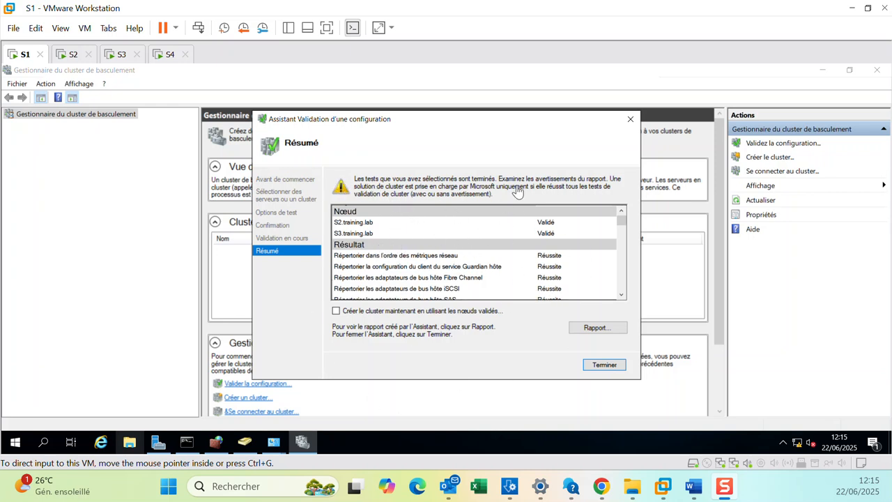
Open the validation report, dismiss the Internet Explorer setup and extra tab, and maximize the report window.
click(594, 328)
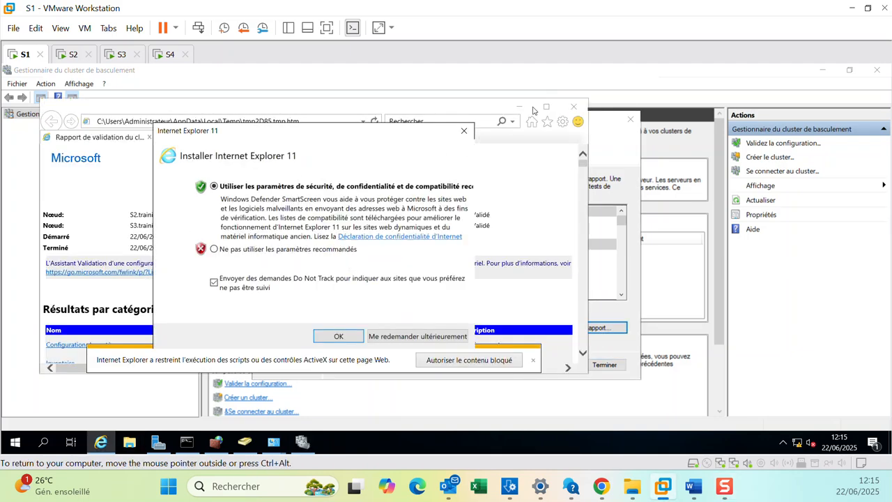
click(463, 131)
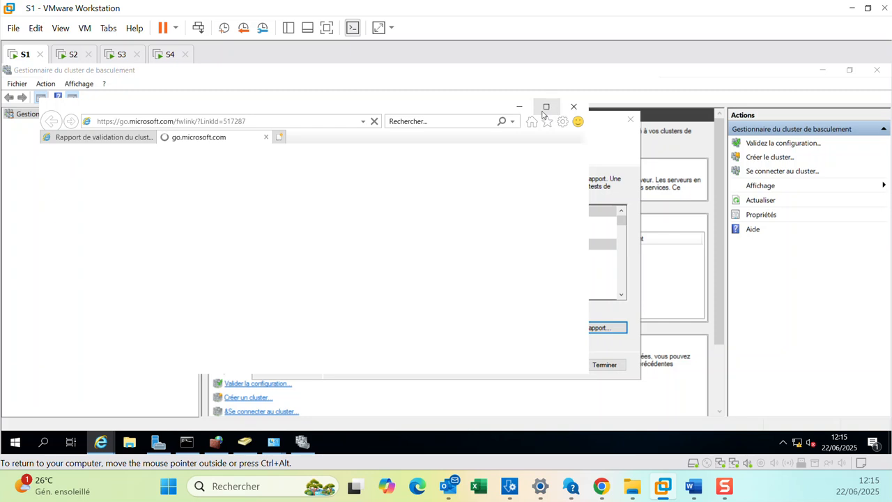
click(266, 137)
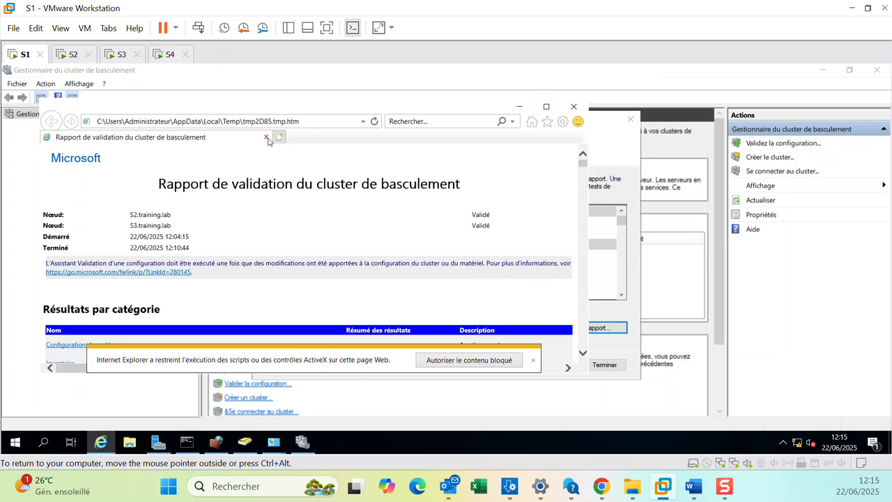
click(545, 108)
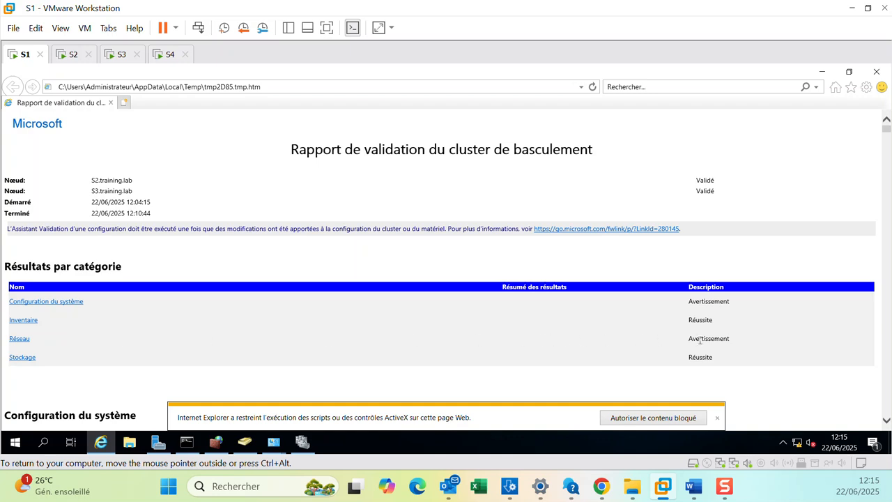
Review the System Configuration results and the IP configuration warning details in the validation report.
click(718, 417)
click(52, 304)
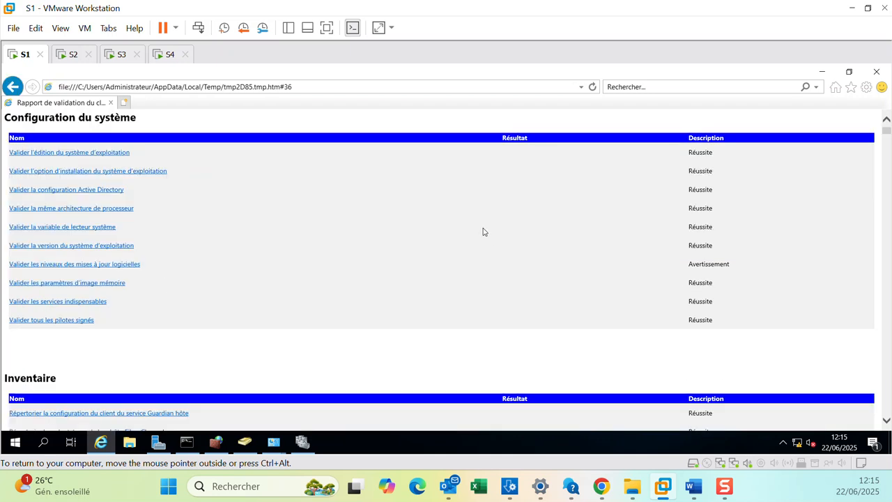
scroll(476, 225, down, 4)
scroll(477, 226, up, 1)
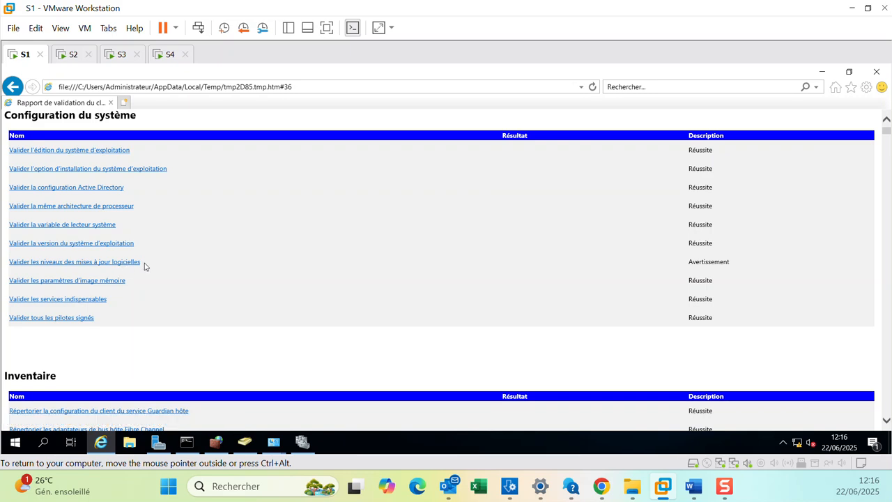
scroll(552, 269, down, 5)
scroll(552, 270, up, 5)
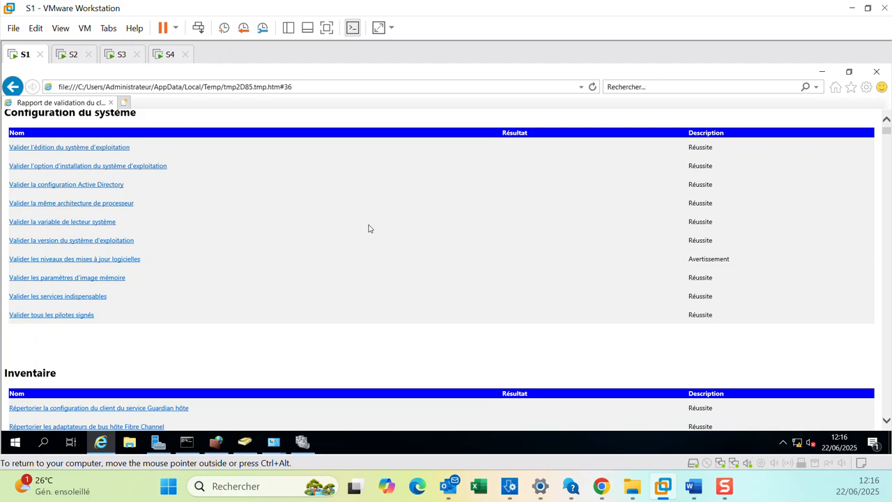
scroll(374, 233, down, 15)
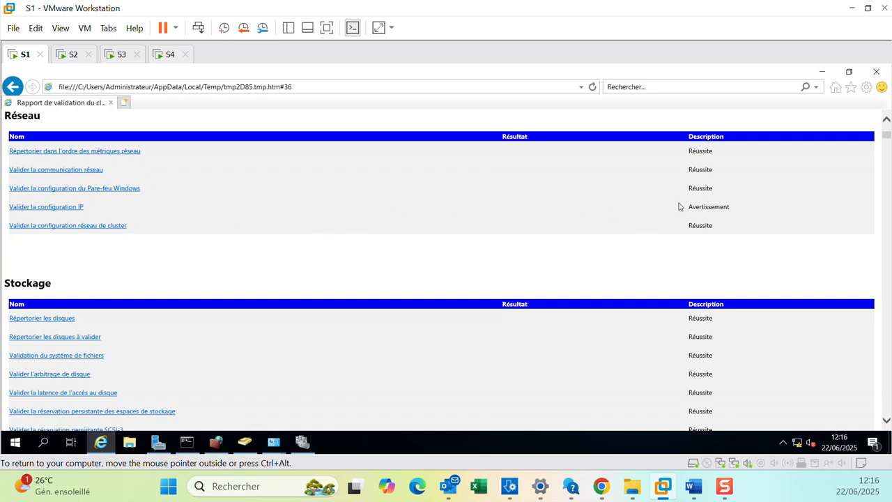
click(54, 207)
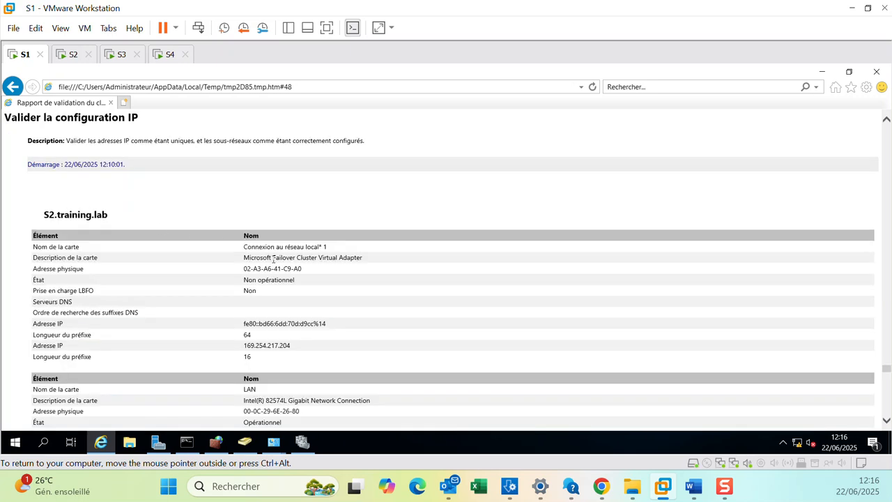
scroll(274, 260, down, 3)
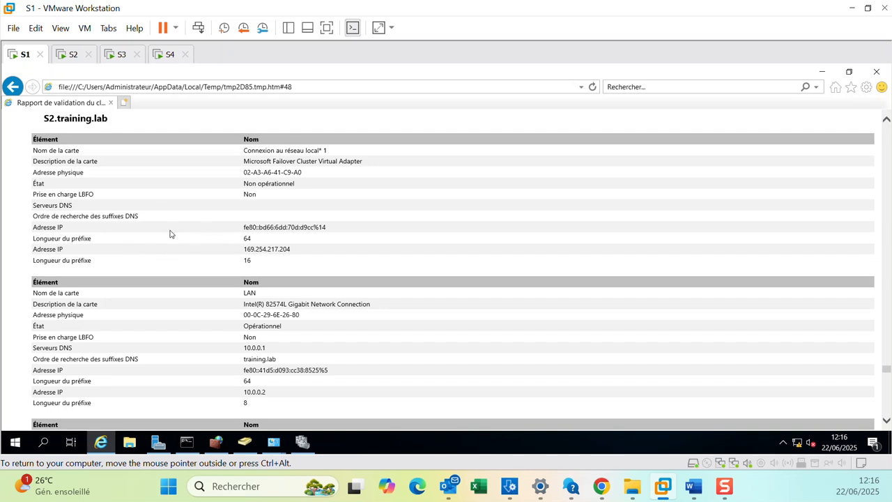
On S2, open the network connections and inspect the status of the ISCSI and LAN adapters.
click(67, 59)
click(700, 95)
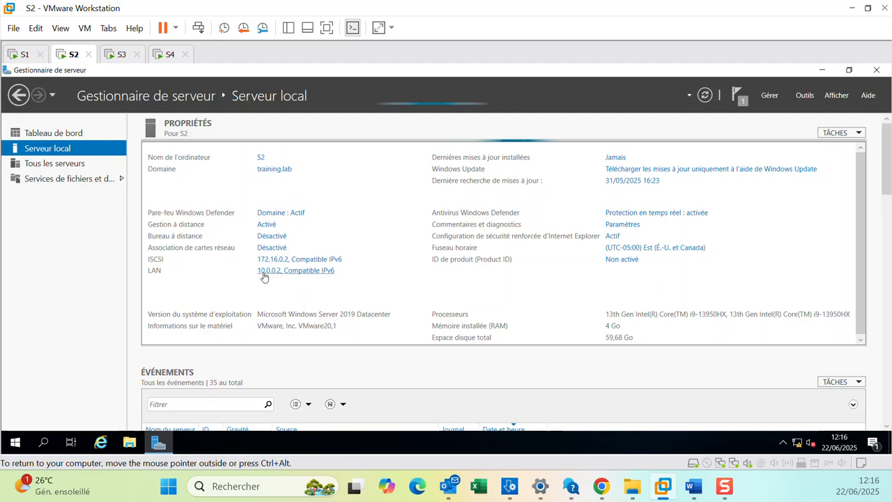
click(333, 258)
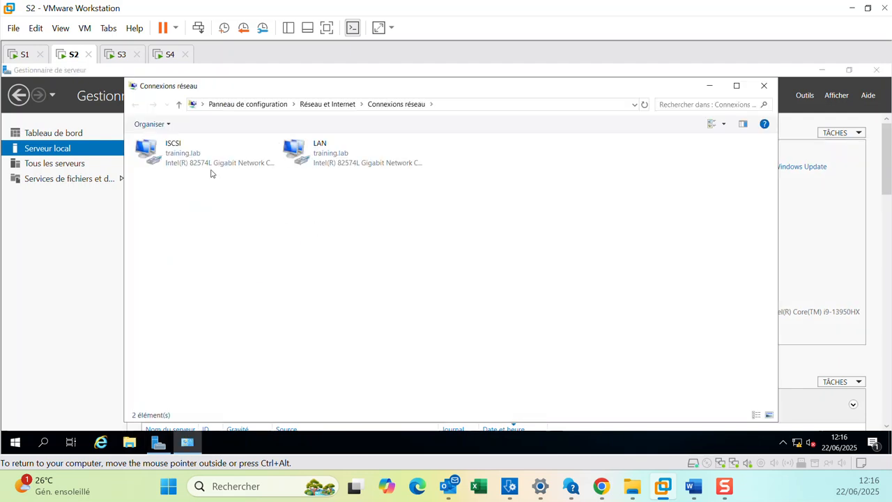
right_click(188, 161)
click(217, 182)
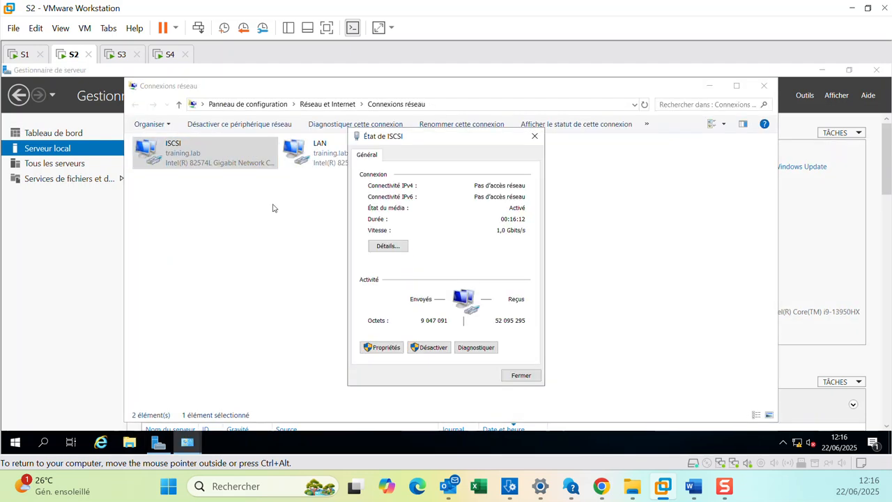
click(384, 247)
click(566, 154)
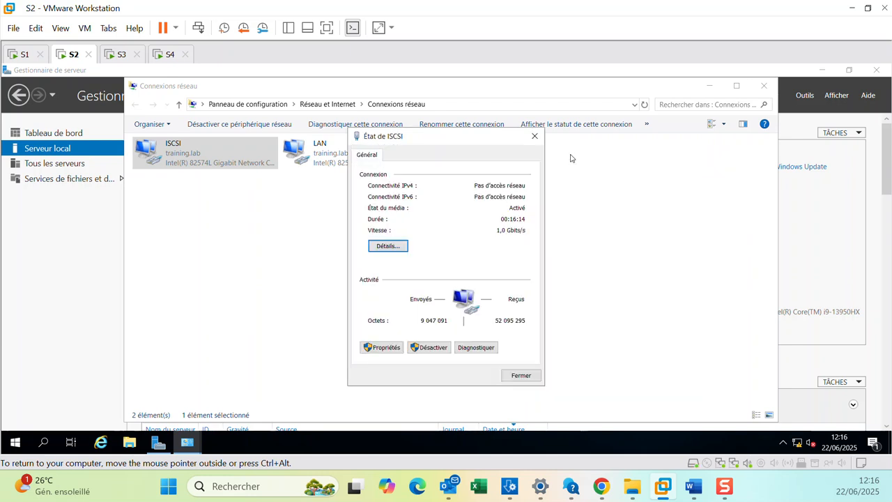
click(535, 135)
right_click(301, 143)
click(317, 165)
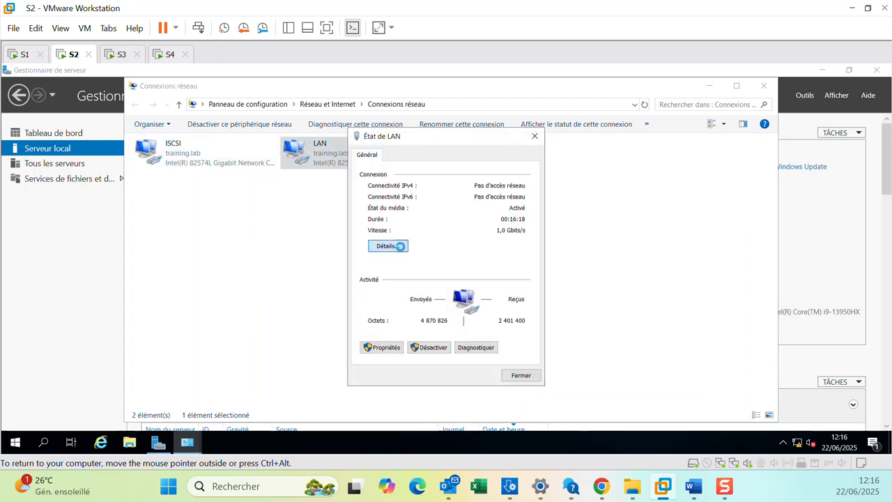
click(388, 246)
click(563, 156)
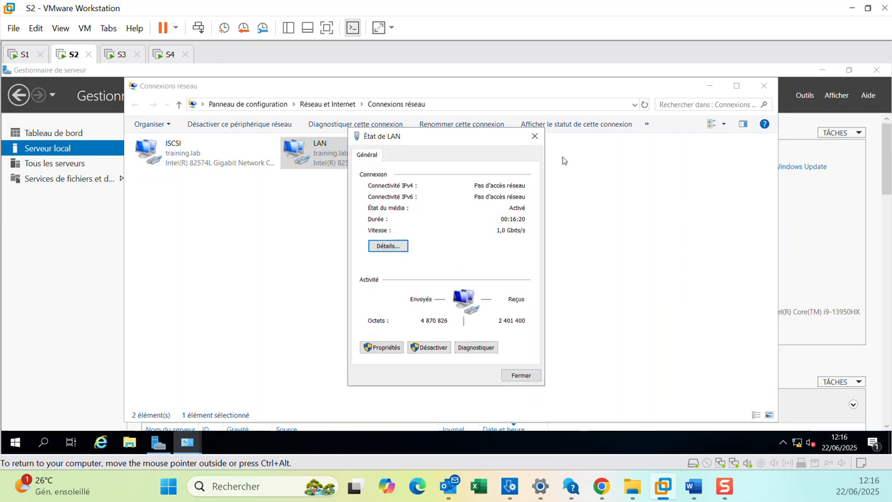
click(535, 136)
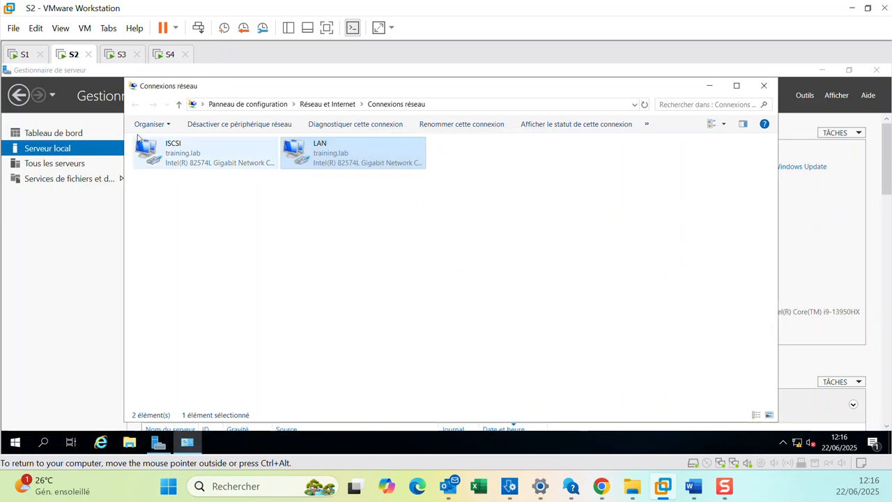
Return to S1 and browse the IP configuration details for both nodes in the report.
click(28, 55)
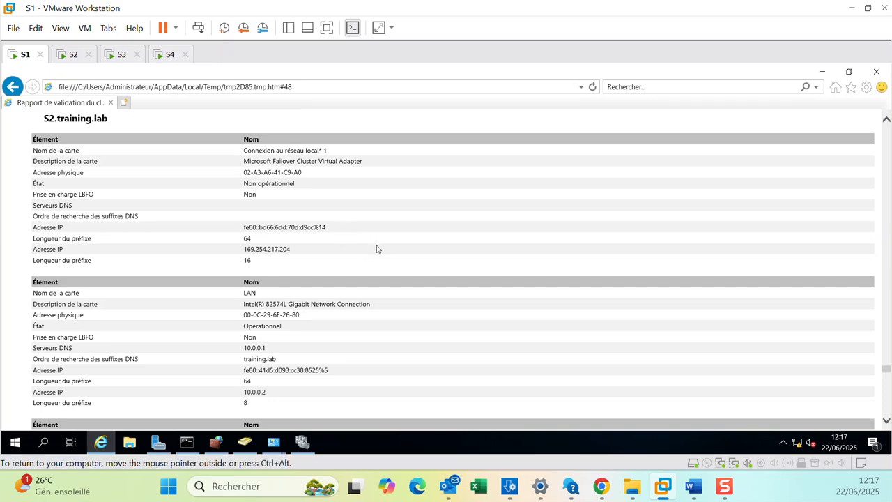
scroll(444, 263, down, 5)
scroll(444, 267, down, 4)
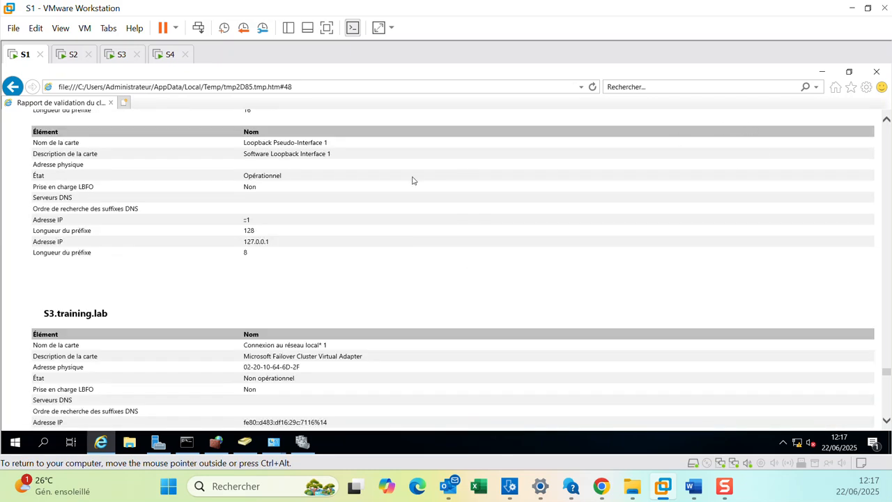
scroll(412, 180, up, 15)
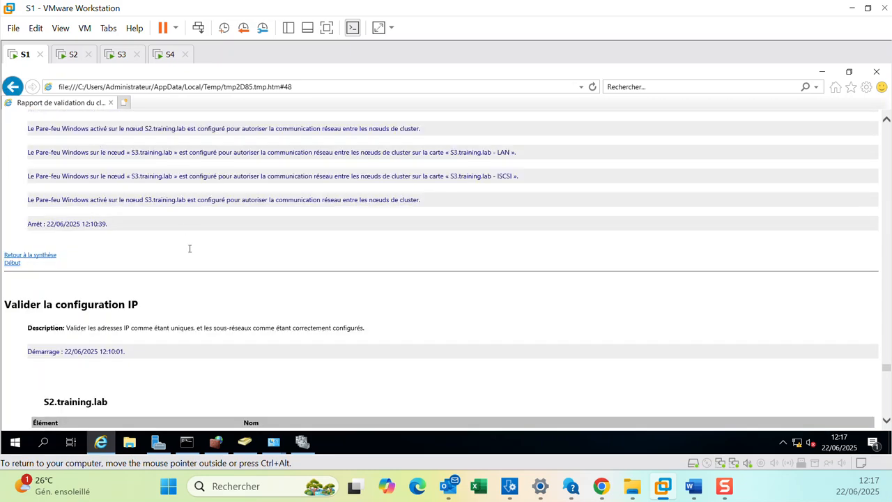
scroll(191, 250, up, 10)
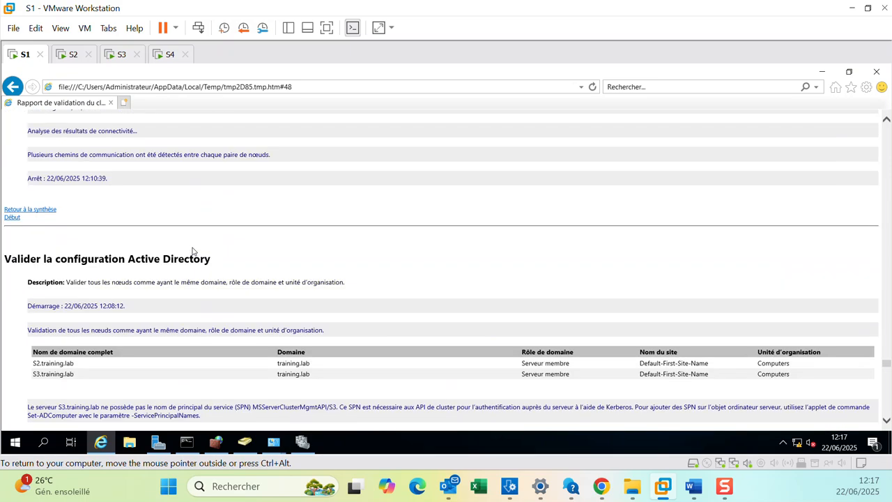
scroll(192, 251, up, 10)
click(11, 87)
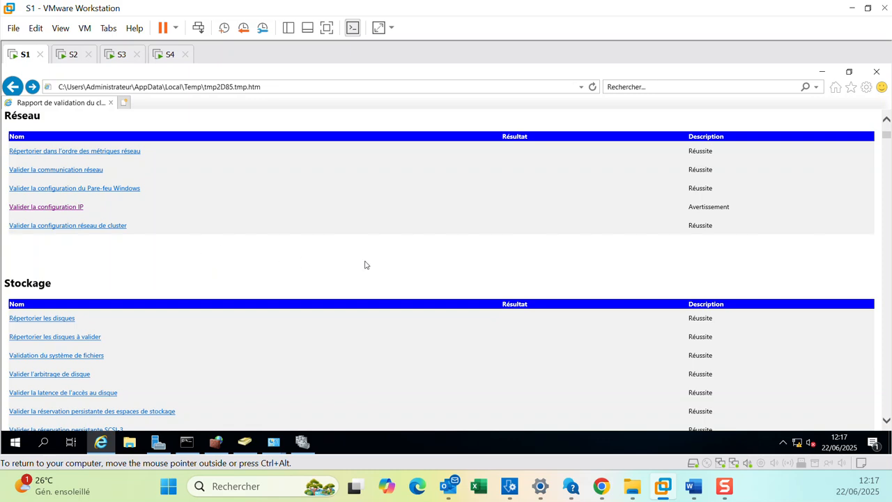
Browse the report's category summary and the network and storage test results.
scroll(365, 265, down, 8)
scroll(365, 265, down, 1)
scroll(366, 265, up, 10)
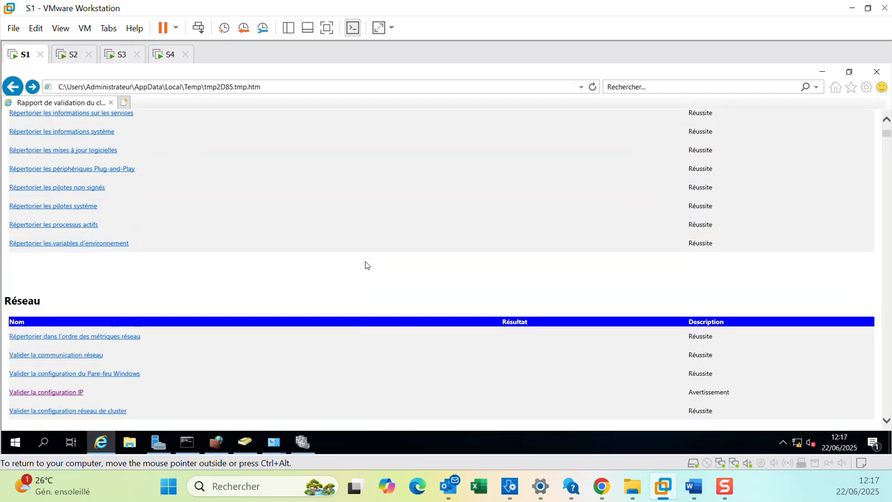
scroll(365, 265, down, 3)
scroll(365, 265, up, 8)
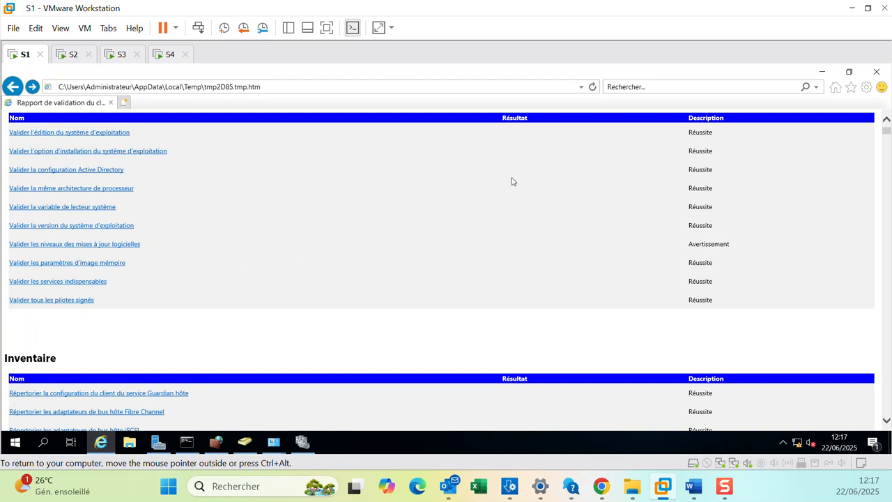
click(19, 89)
scroll(127, 165, down, 3)
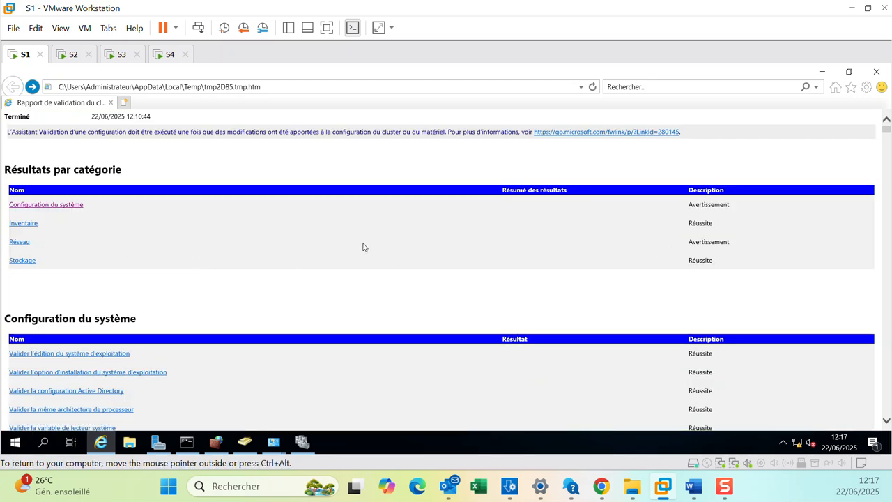
click(21, 242)
scroll(524, 263, down, 1)
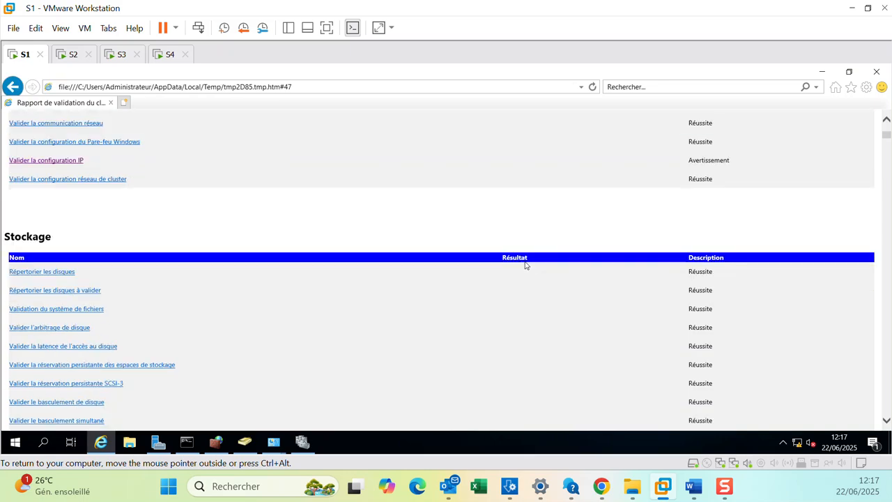
scroll(524, 263, up, 1)
scroll(189, 237, down, 2)
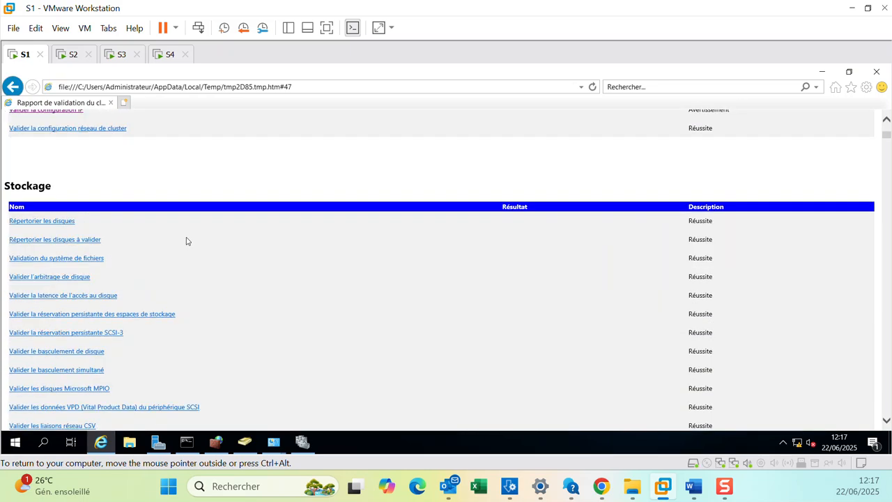
Browse the storage and network results, then open the Validate IP Configuration details and read its warnings.
scroll(185, 241, down, 20)
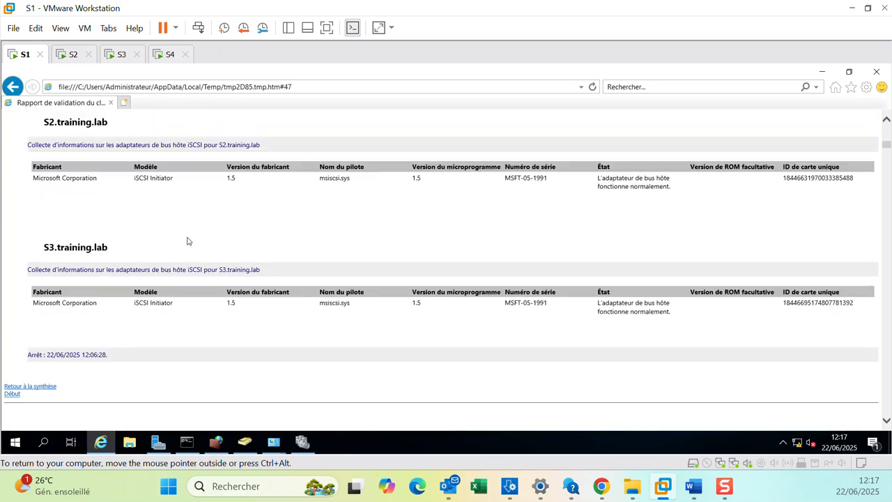
scroll(187, 241, down, 10)
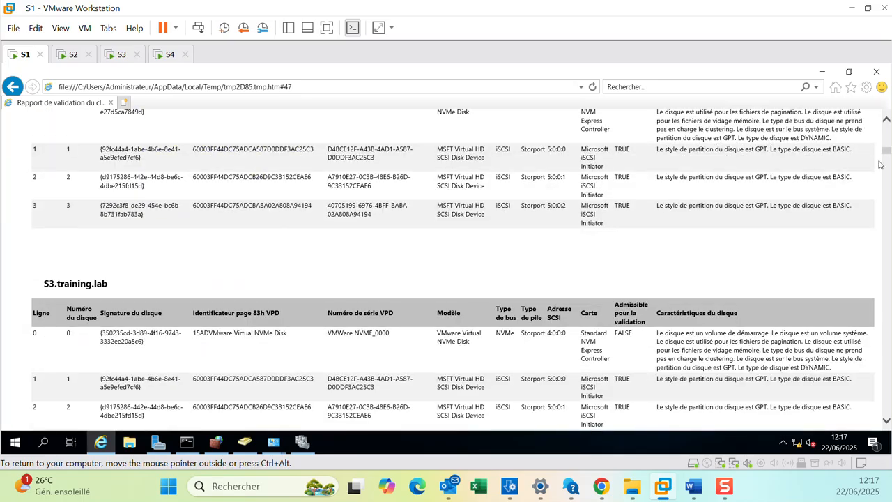
drag(887, 154, 887, 129)
scroll(568, 283, down, 3)
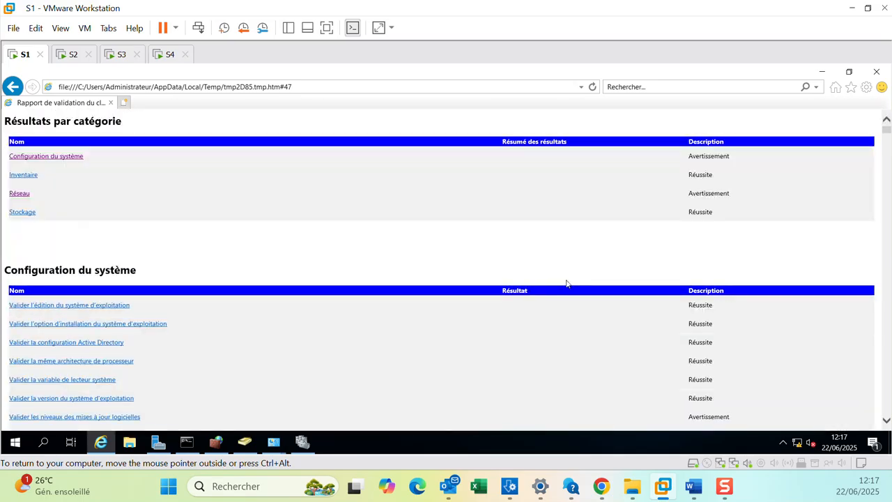
click(22, 196)
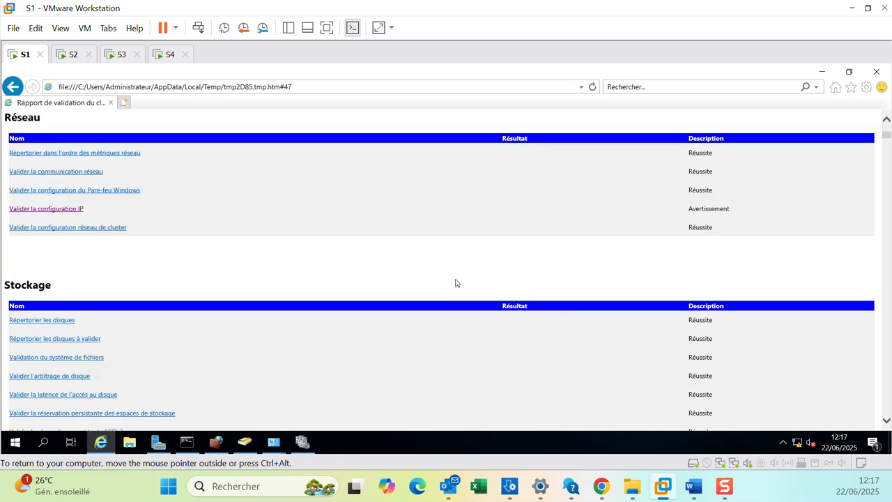
scroll(481, 281, down, 2)
scroll(379, 282, down, 1)
scroll(379, 281, down, 3)
scroll(379, 281, up, 6)
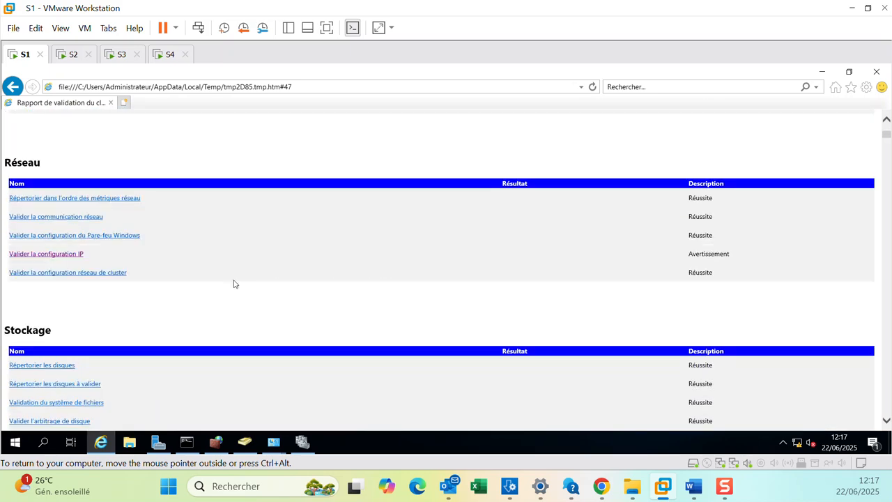
click(67, 255)
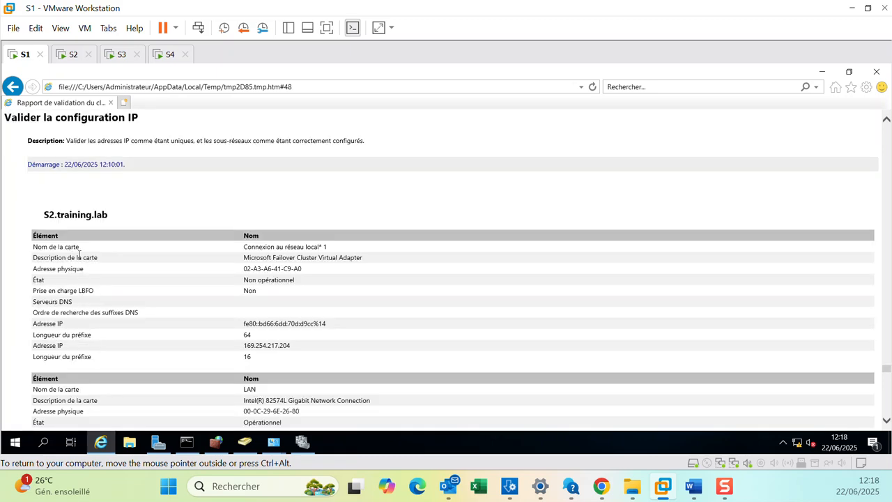
scroll(390, 291, down, 15)
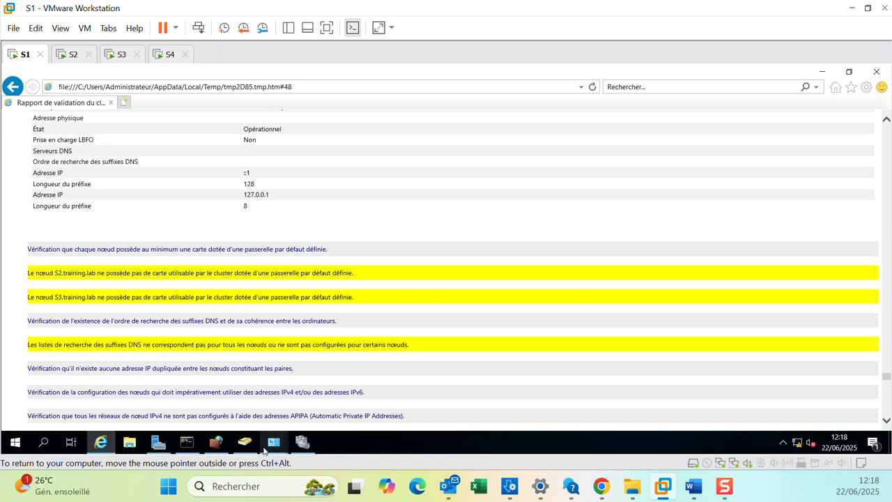
On S1, inspect the LAN adapter's IPv4 properties in the network connections window.
mouse_move(272, 443)
click(311, 414)
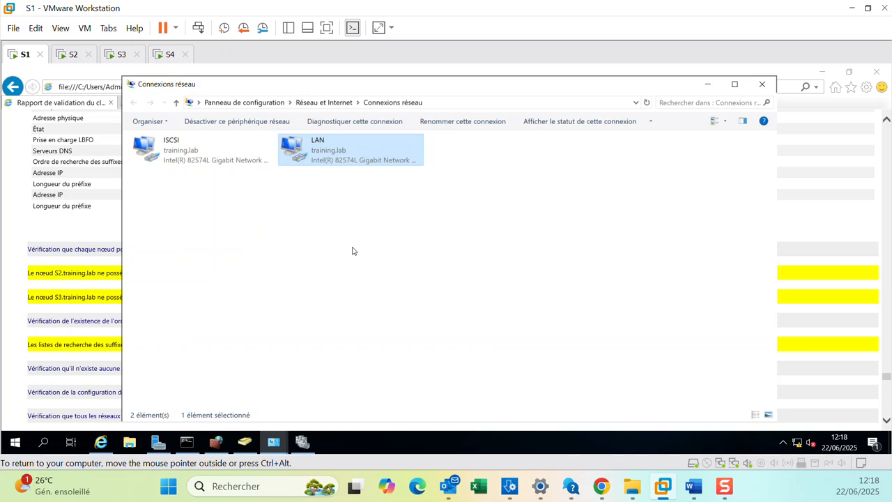
right_click(342, 163)
click(379, 275)
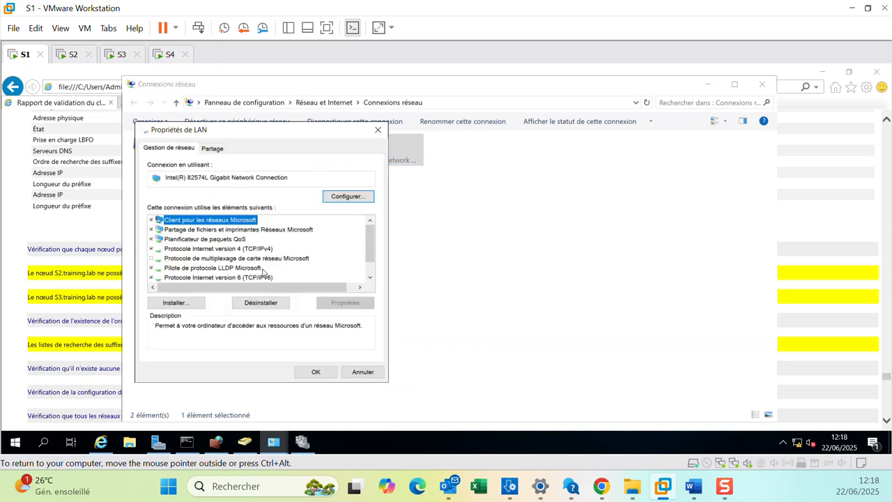
double_click(261, 251)
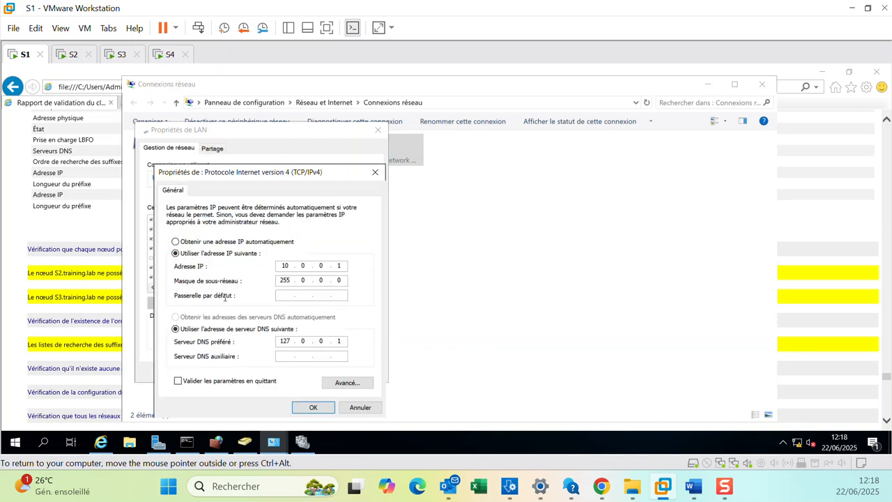
click(313, 407)
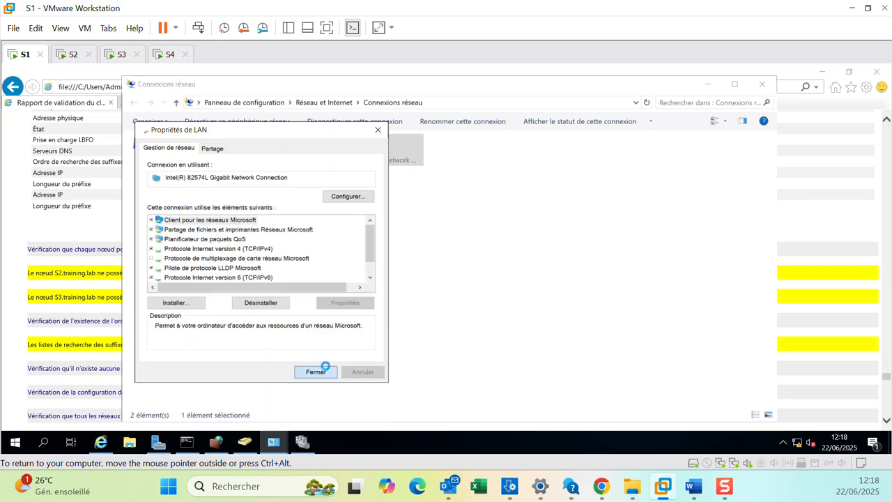
click(320, 371)
click(81, 231)
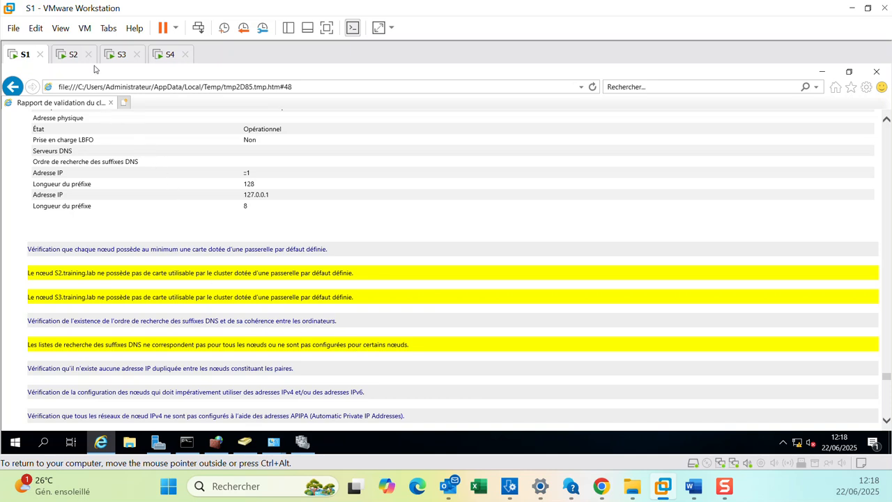
On S2, open the LAN adapter's advanced IPv4 DNS settings and choose to append specific DNS suffixes.
click(71, 55)
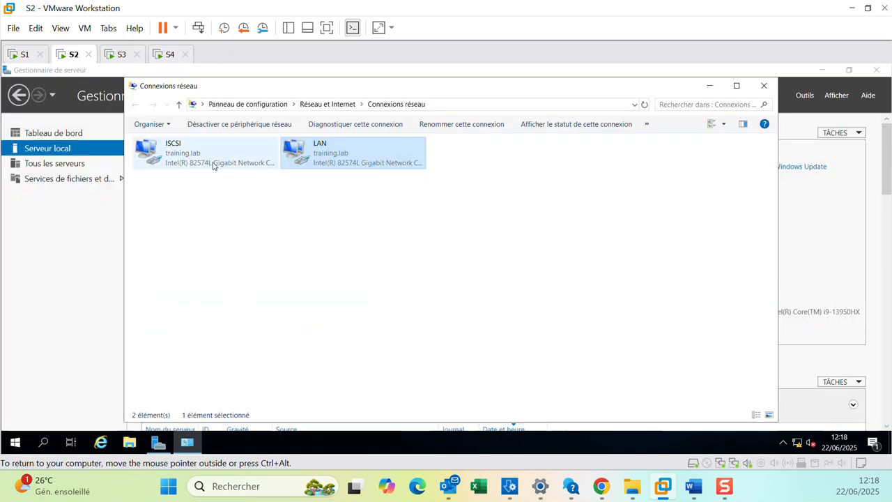
right_click(347, 152)
click(392, 272)
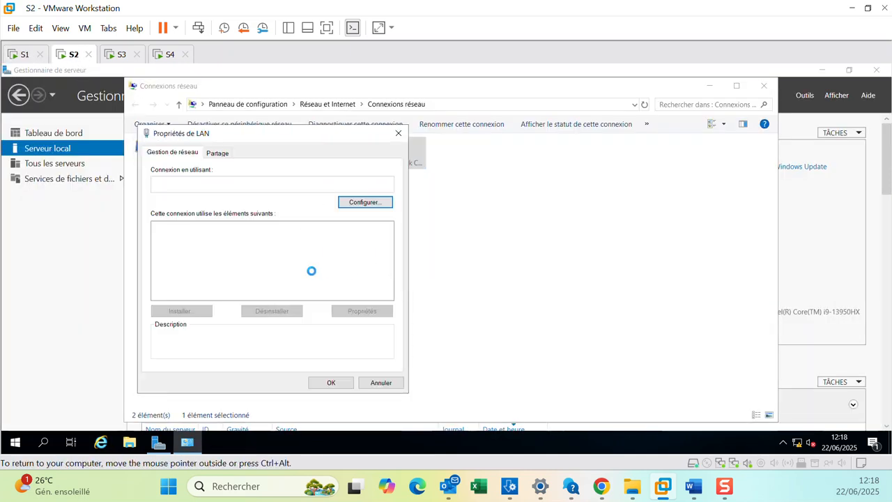
click(255, 257)
click(377, 315)
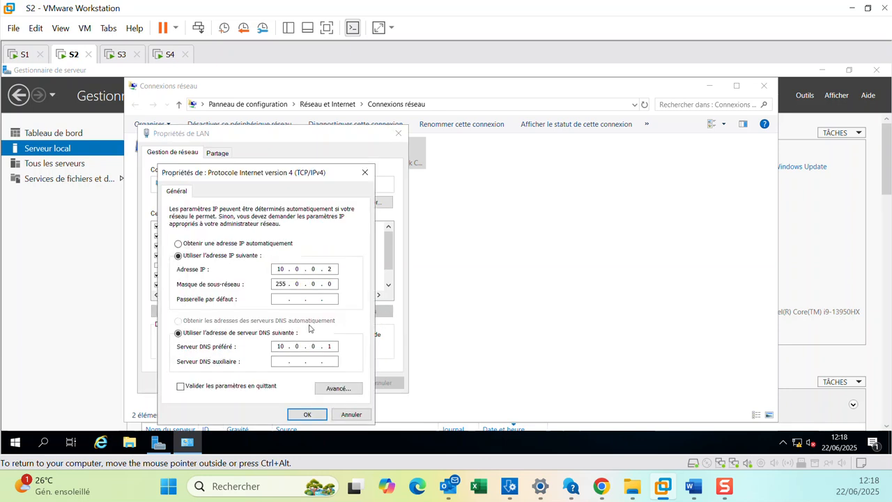
click(337, 389)
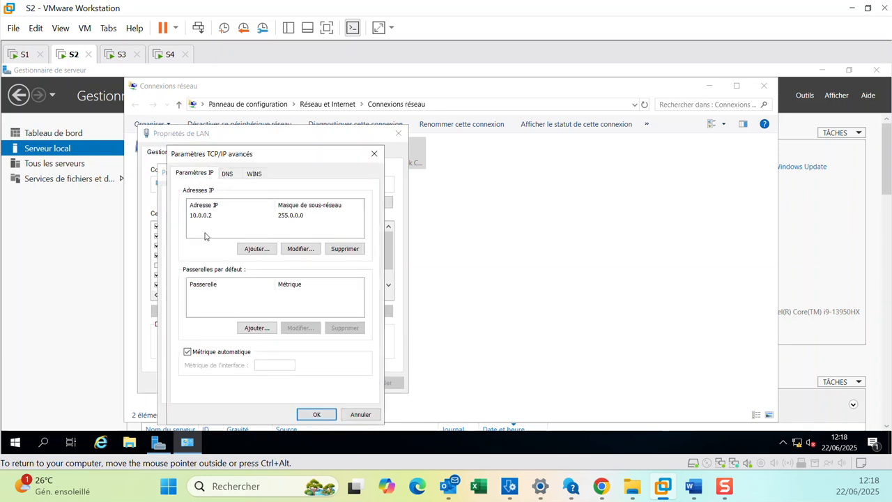
click(227, 174)
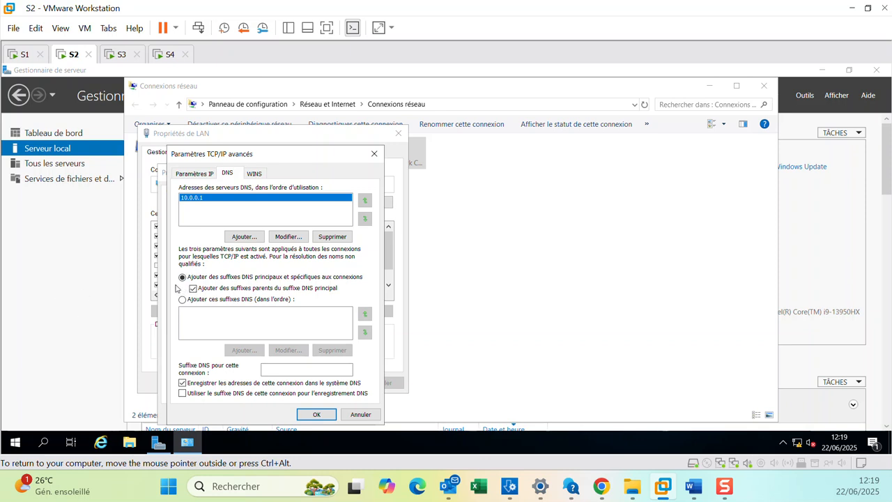
mouse_move(187, 442)
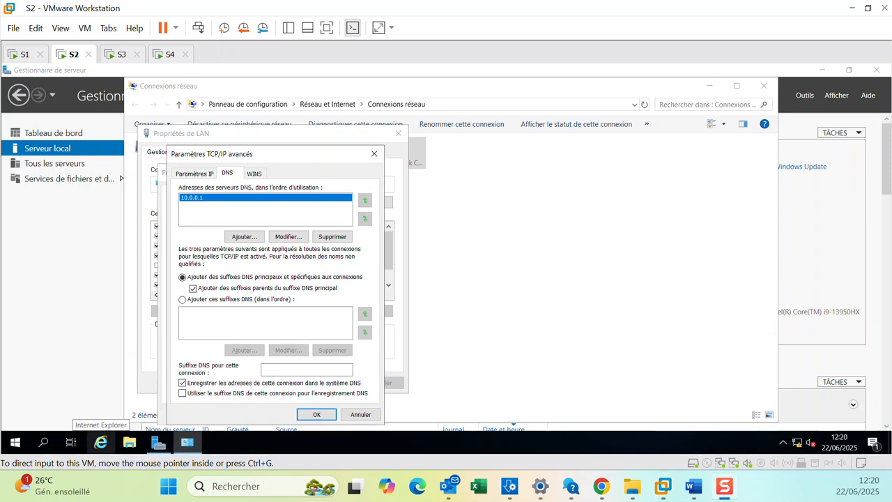
click(182, 300)
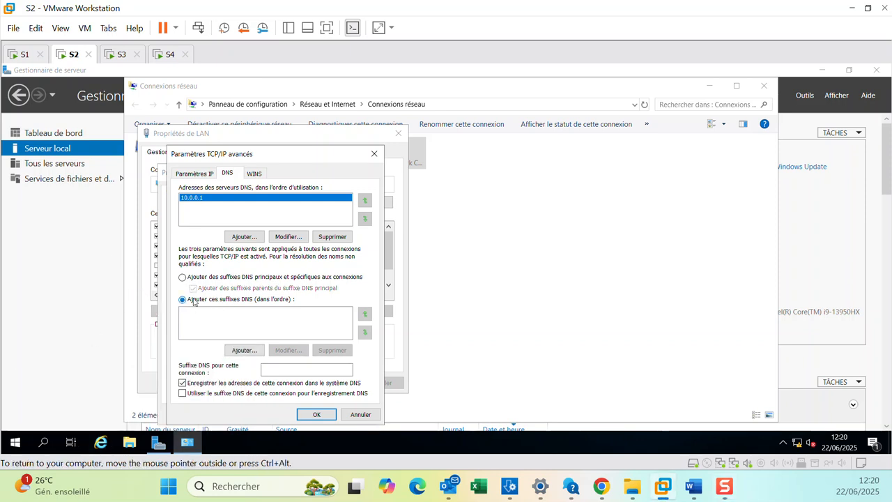
Add training.lab as S2's DNS suffix and apply the LAN adapter settings.
click(243, 350)
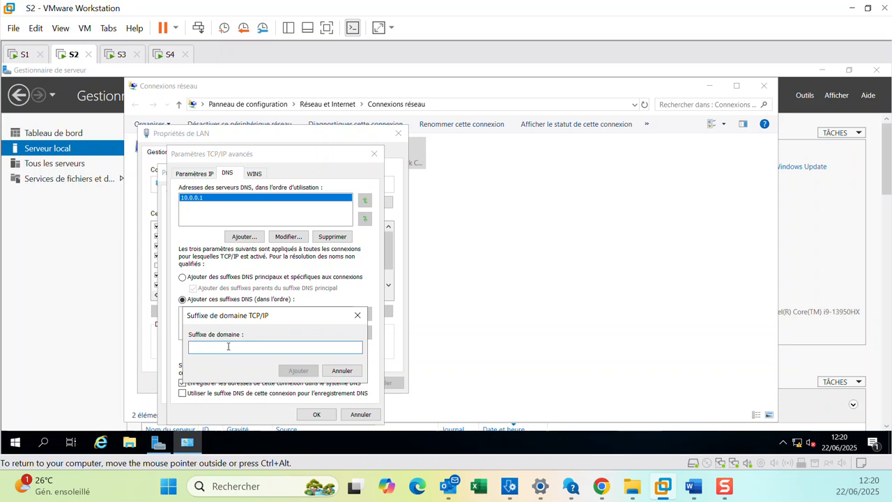
text(tra)
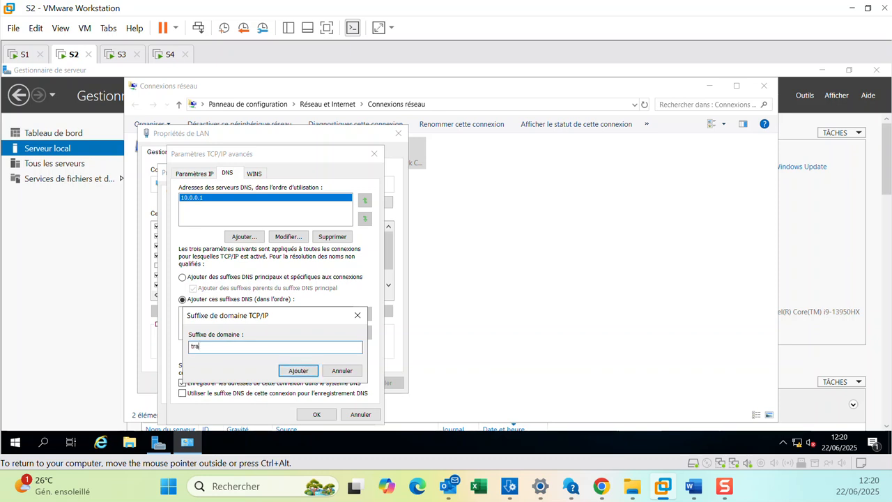
text(ining.lab)
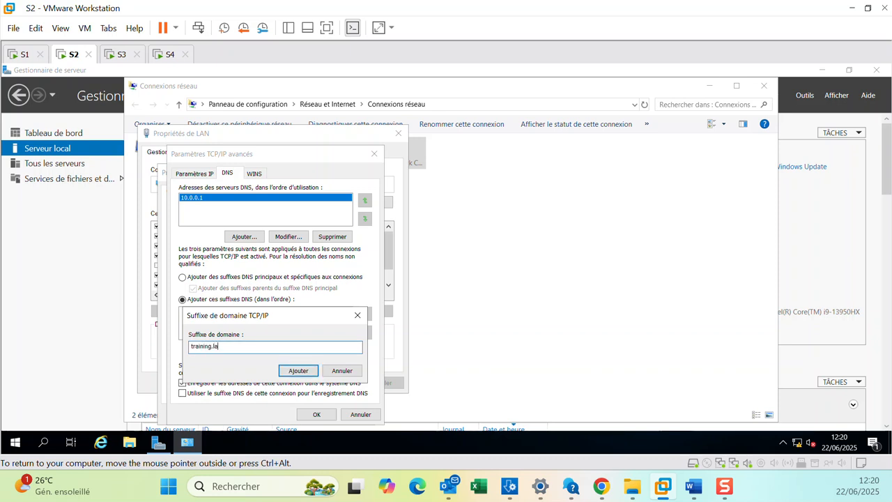
click(293, 371)
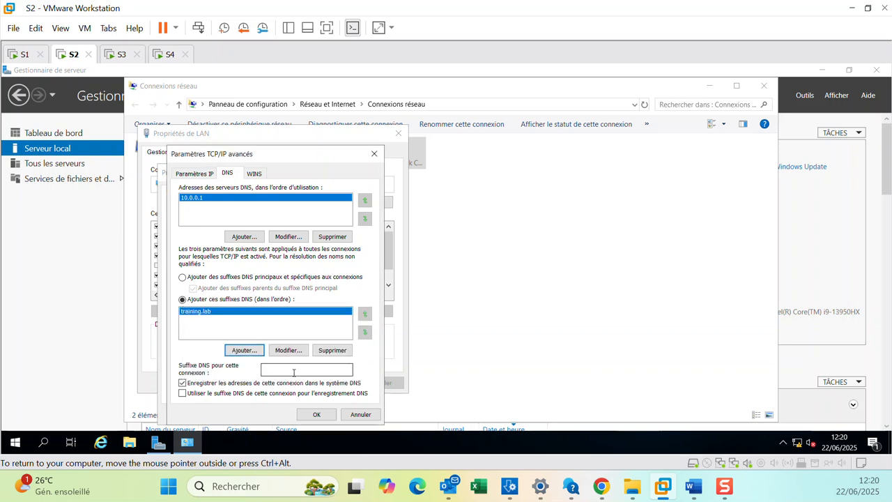
click(313, 414)
click(307, 414)
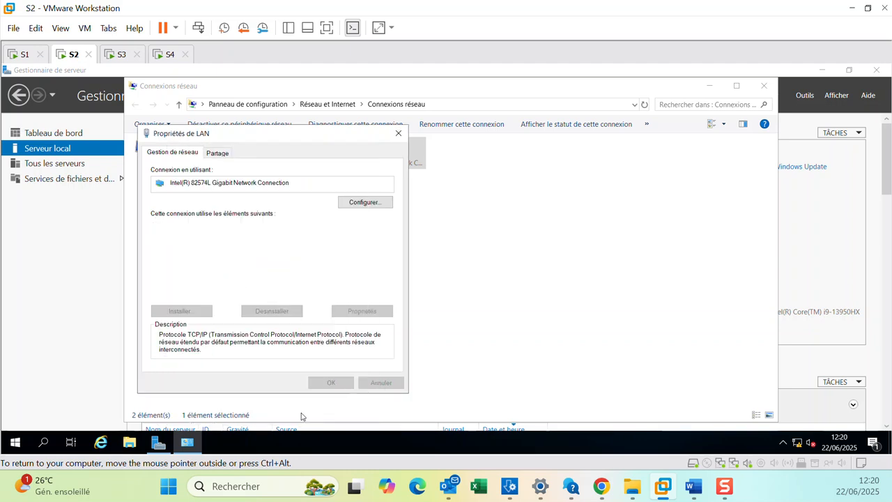
click(330, 385)
On S3, open the LAN adapter's advanced IPv4 DNS settings and choose to append specific DNS suffixes.
click(119, 55)
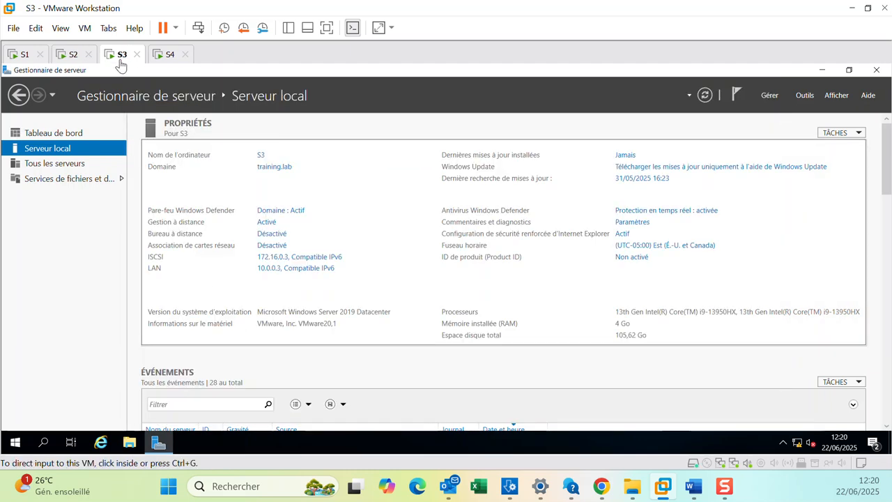
click(270, 269)
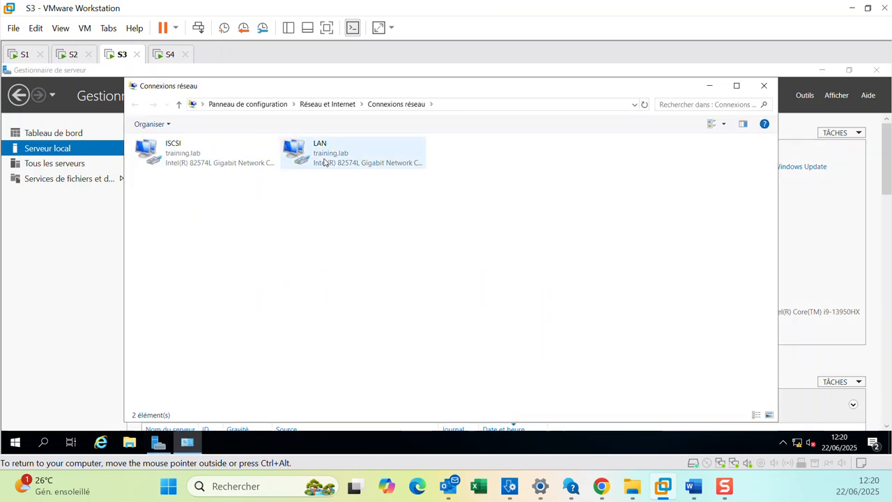
right_click(324, 160)
click(359, 271)
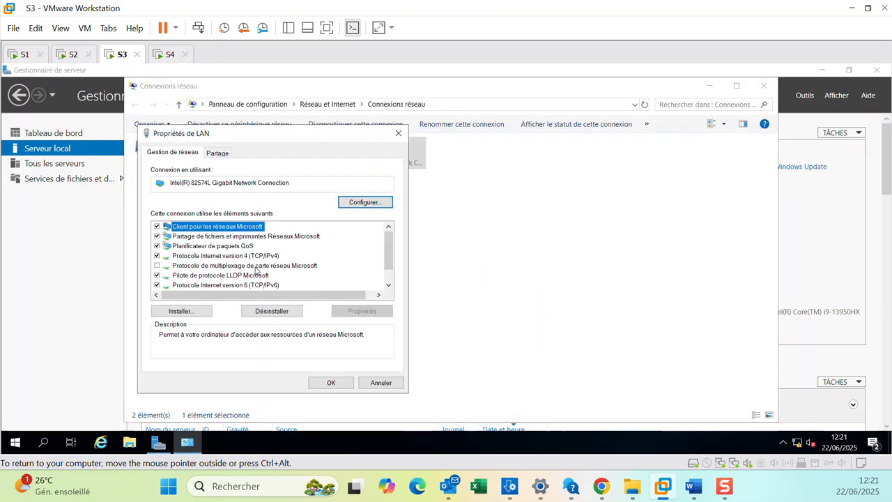
click(265, 259)
click(345, 313)
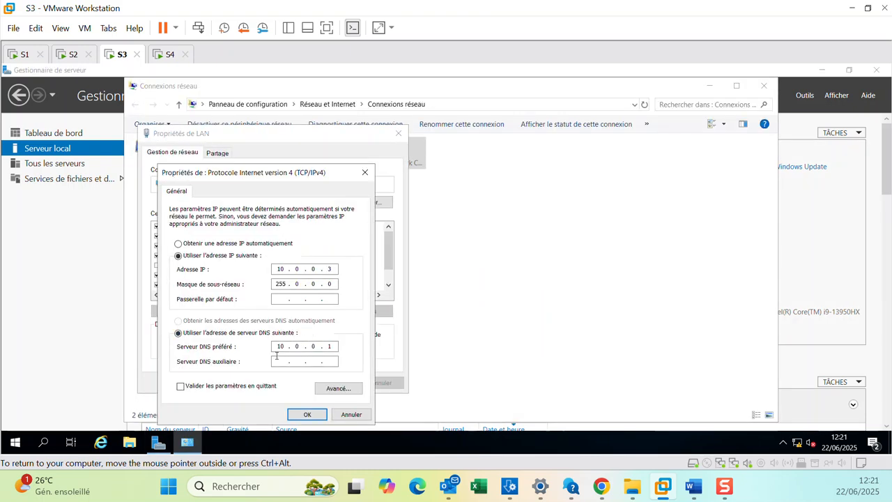
click(330, 387)
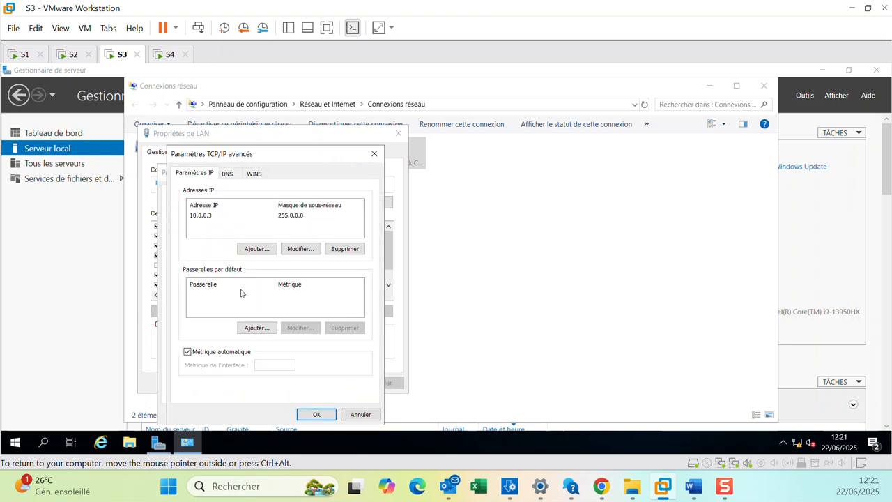
click(228, 175)
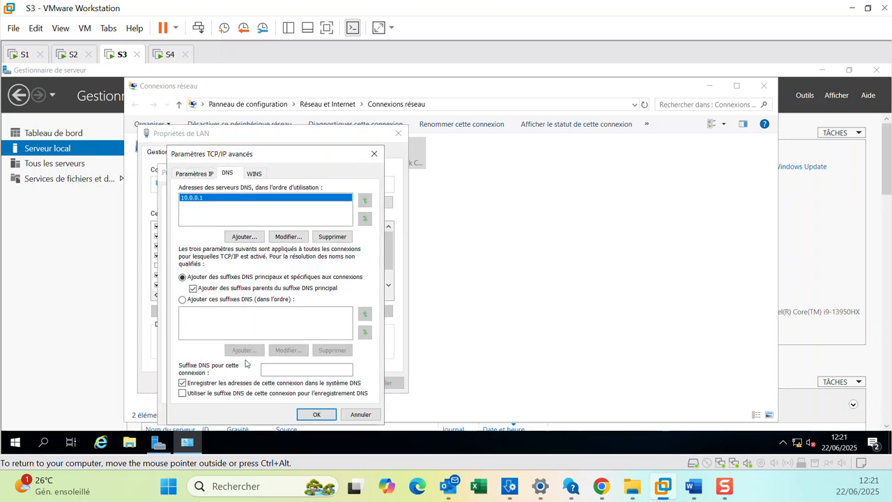
click(183, 301)
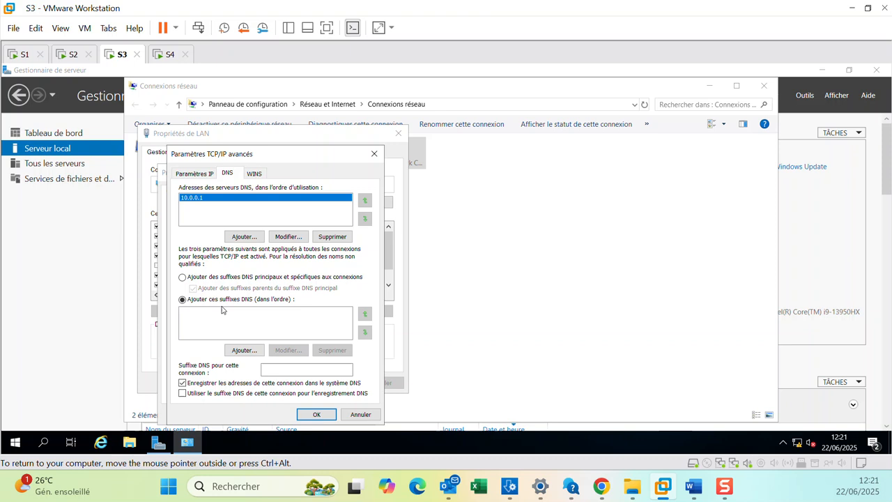
Add training.lab as S3's DNS suffix, apply the LAN adapter settings, and return to S1.
click(244, 350)
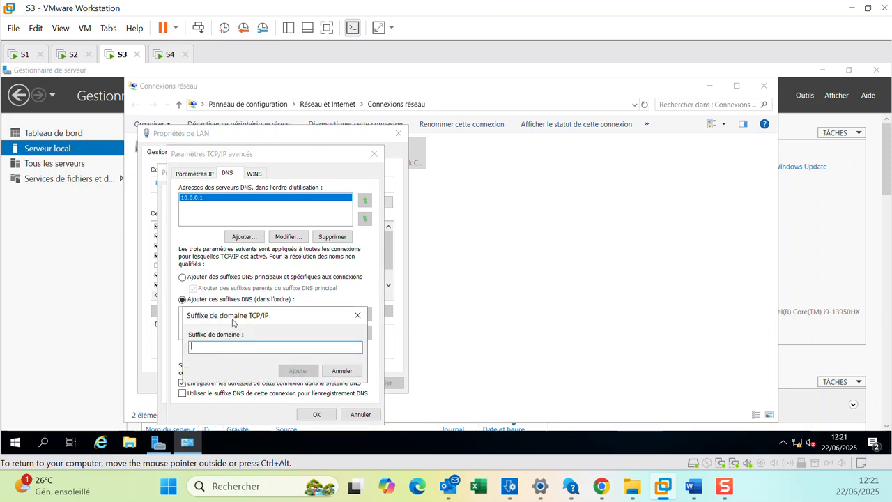
text(training.lab)
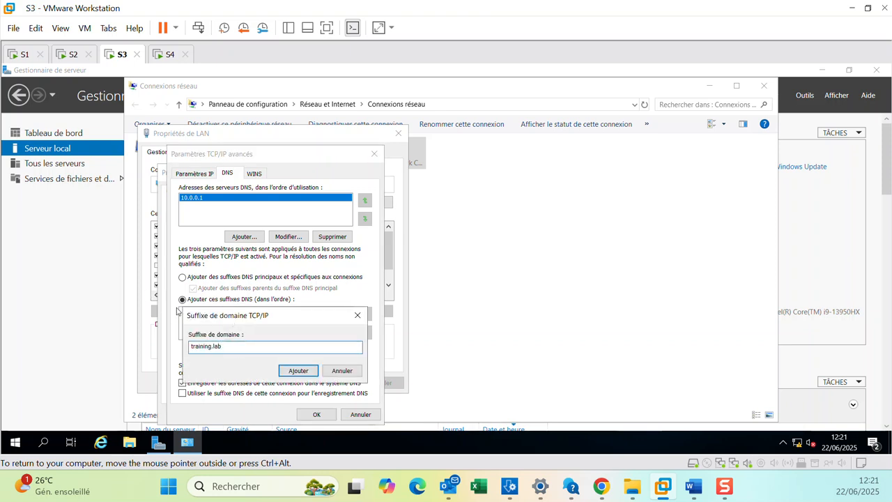
click(299, 371)
click(317, 414)
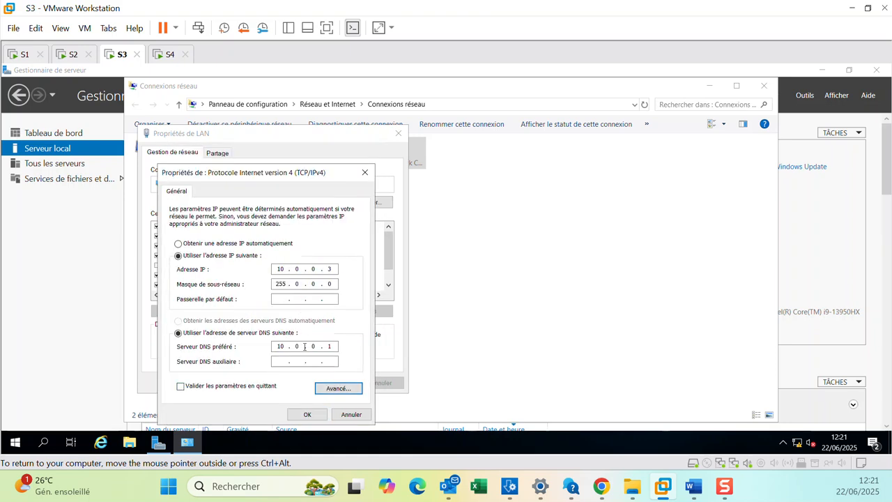
click(307, 414)
click(330, 383)
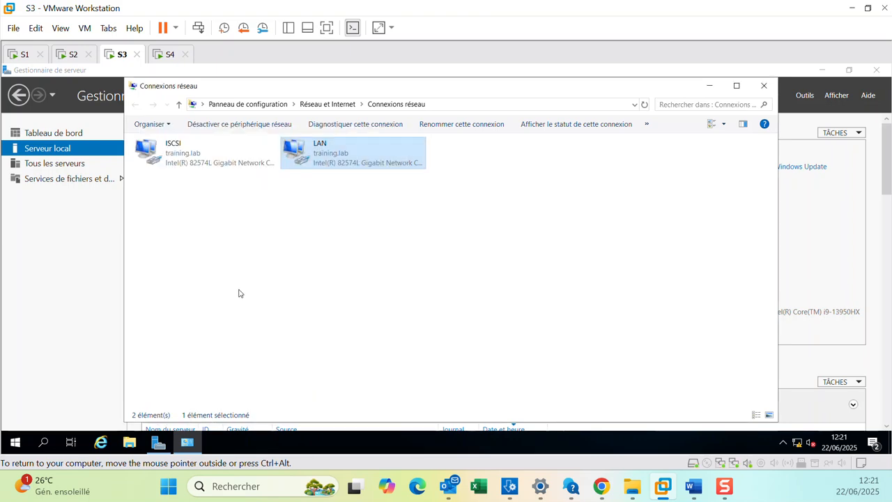
click(23, 53)
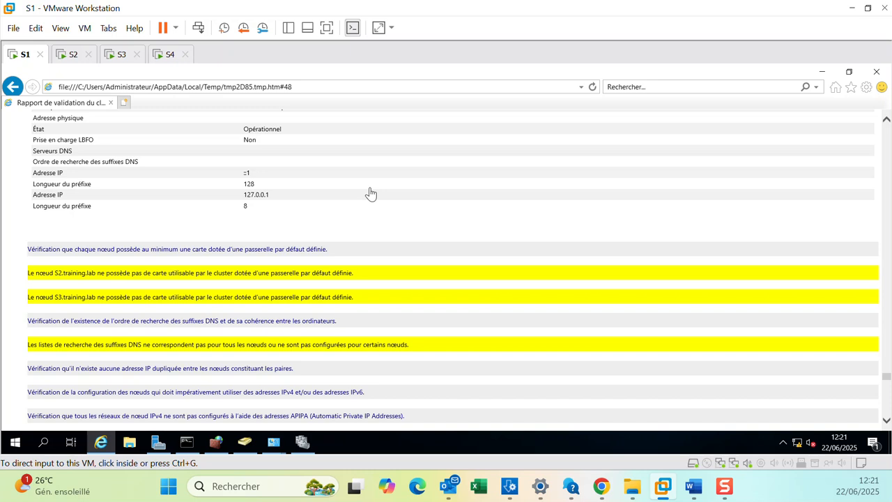
Close the validation report and finish the configuration validation wizard.
click(822, 71)
click(91, 239)
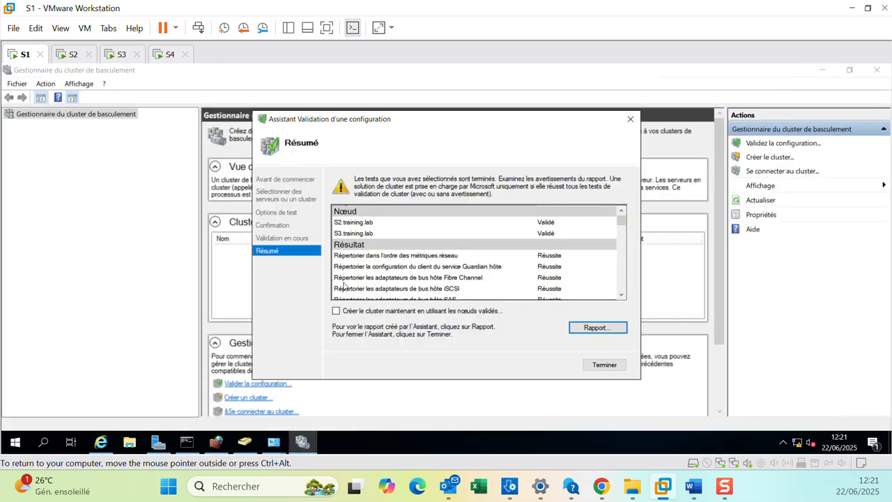
click(603, 365)
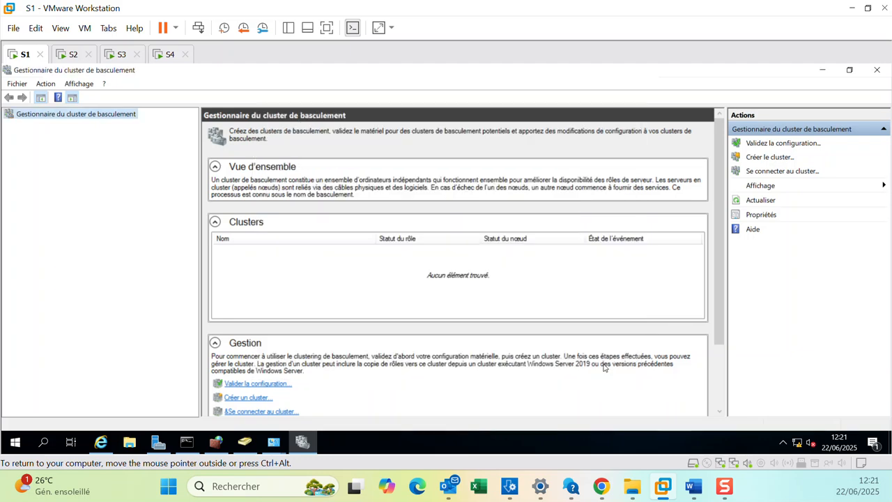
Launch the Create Cluster wizard and advance to server selection.
right_click(74, 114)
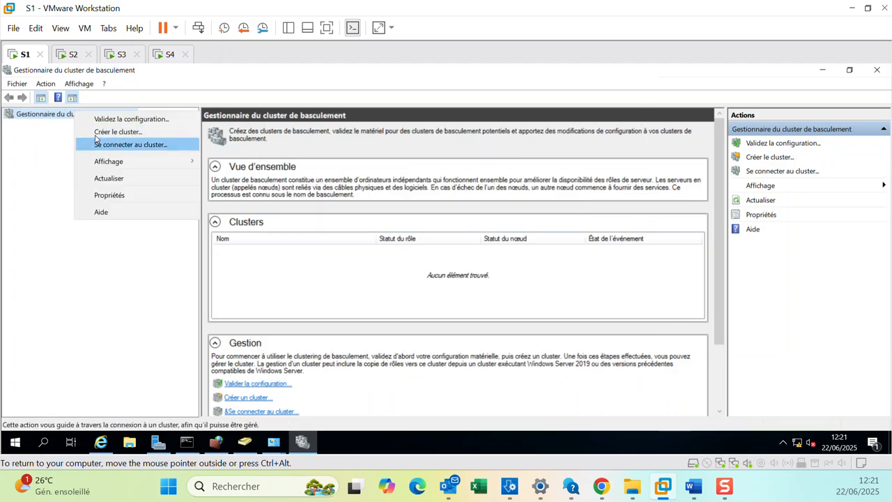
click(119, 131)
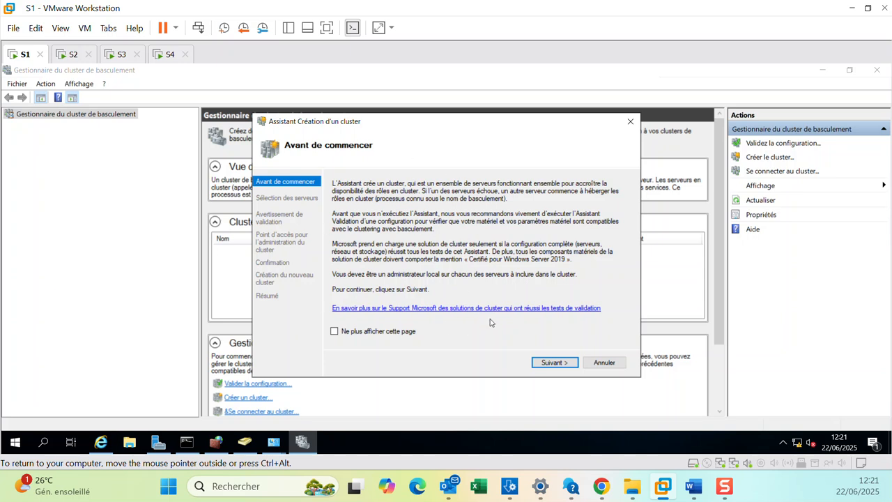
click(544, 363)
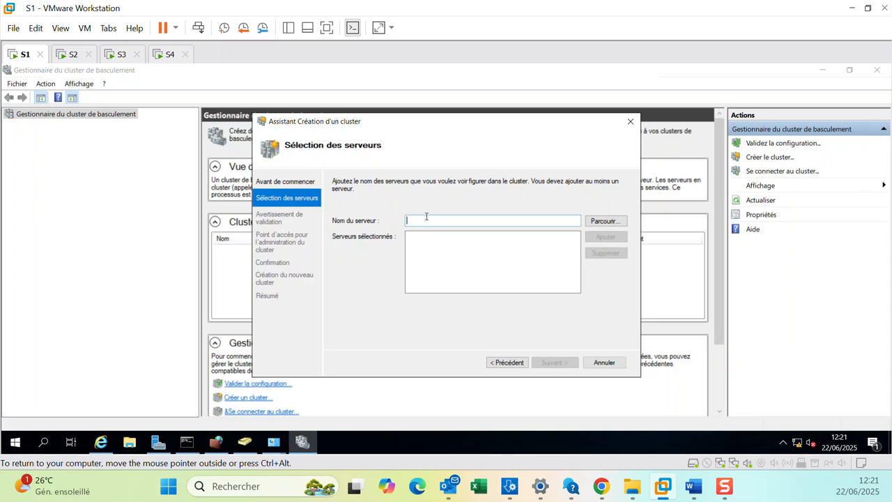
Try to add TrainCLUST01 as a cluster server, then go back to the wizard's first page.
text(tRA)
key(BackSpace)
key(BackSpace)
key(BackSpace)
text(TrainCLUST01)
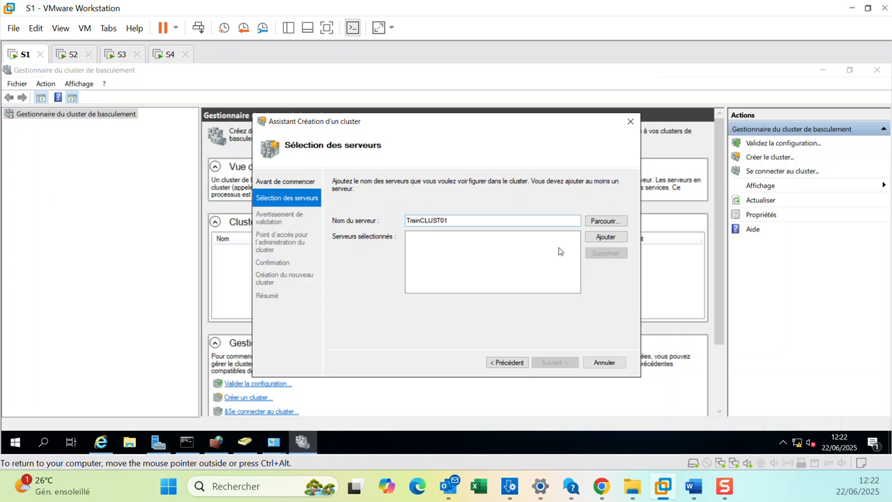
click(606, 237)
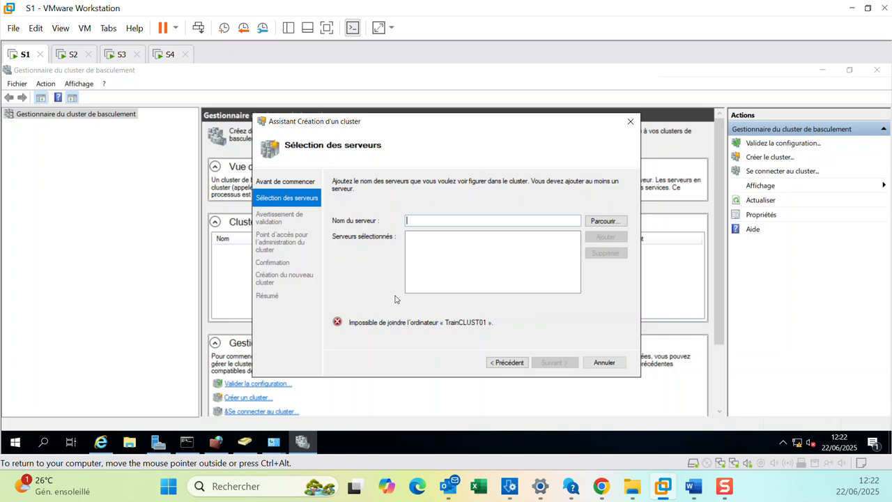
click(507, 362)
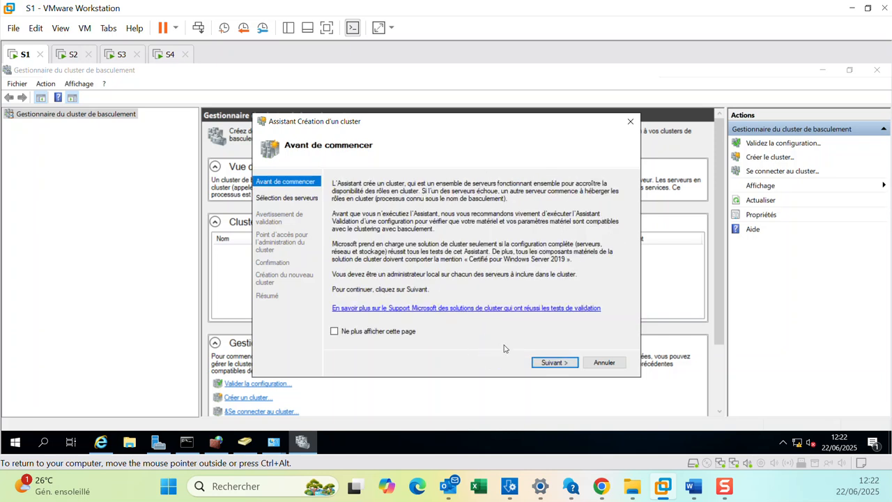
Advance to server selection and add S2 by browsing the training.lab computers.
click(548, 363)
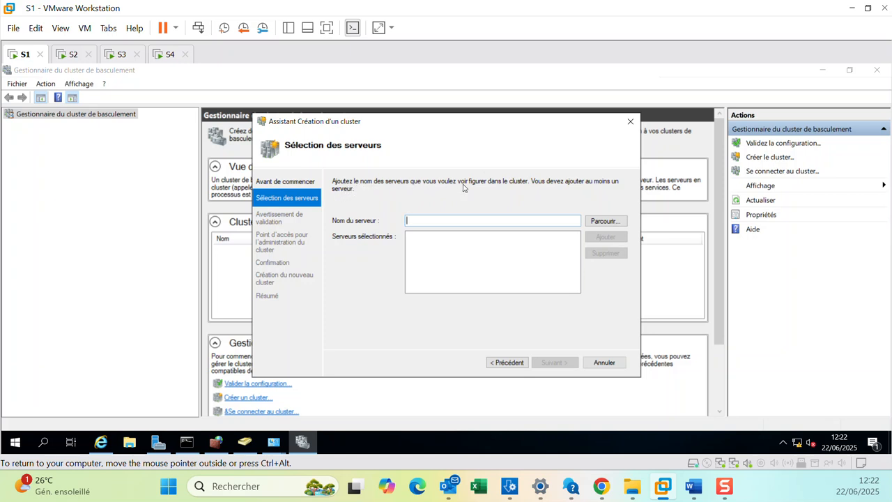
click(604, 222)
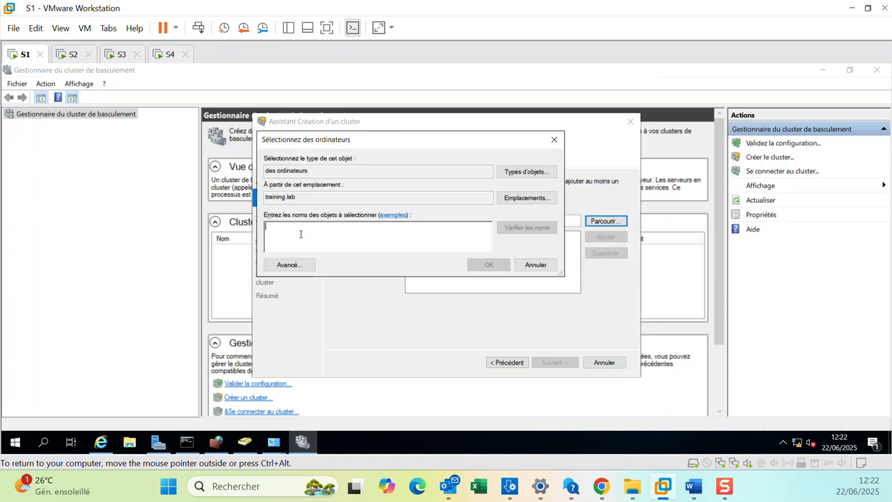
text(S2)
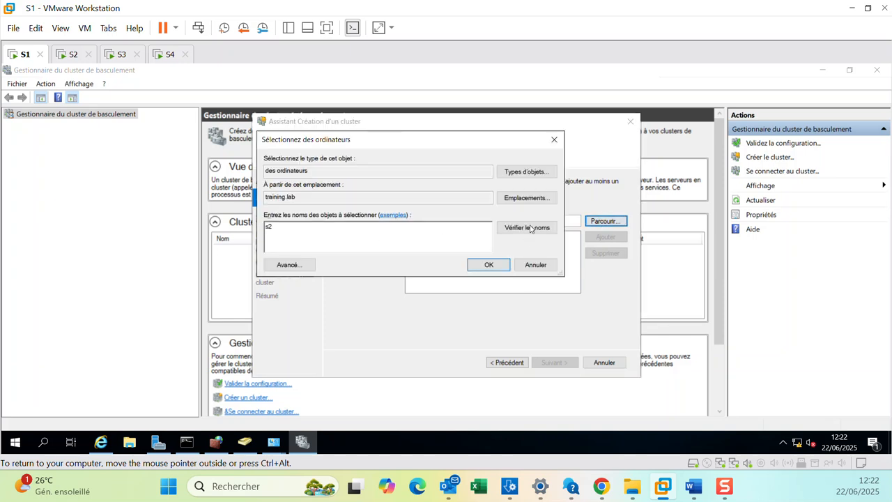
click(474, 267)
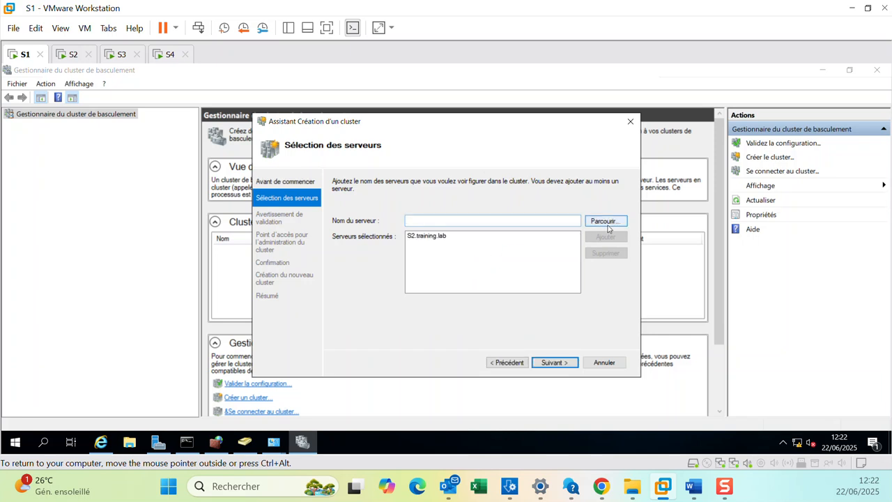
Add S3 to the selected servers by browsing and checking its name, then continue.
click(604, 222)
text(s)
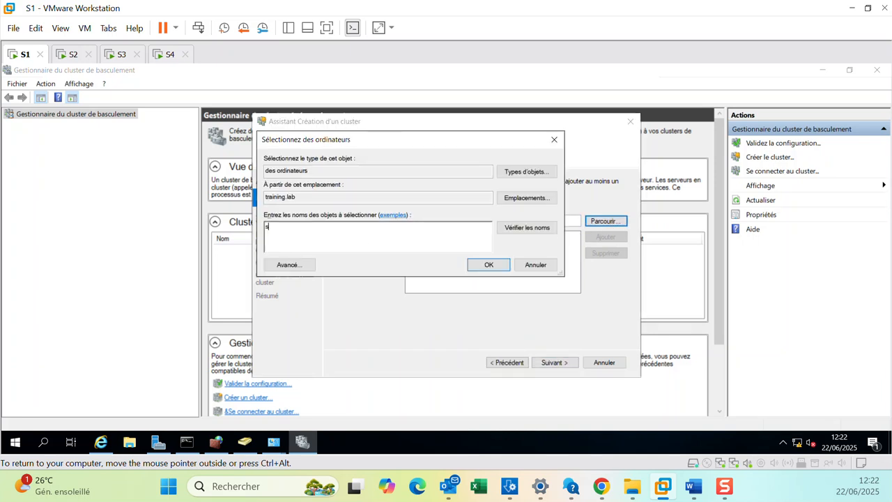
text(3)
click(524, 230)
click(491, 265)
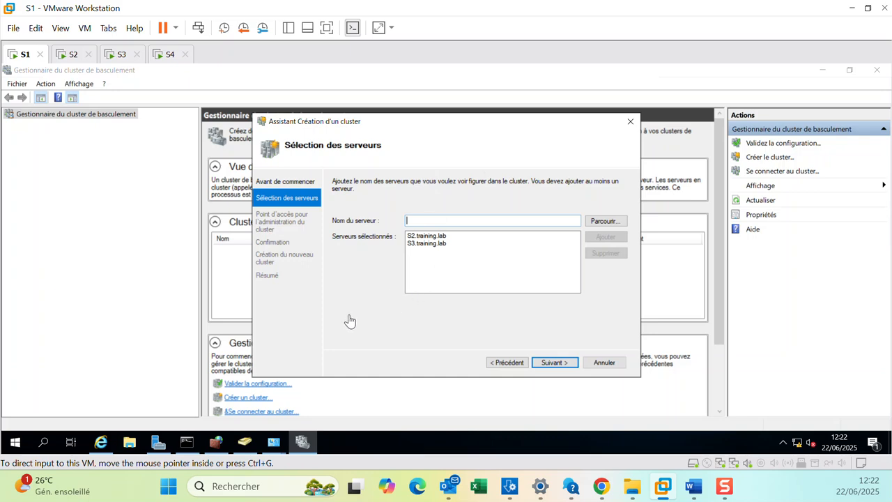
click(554, 365)
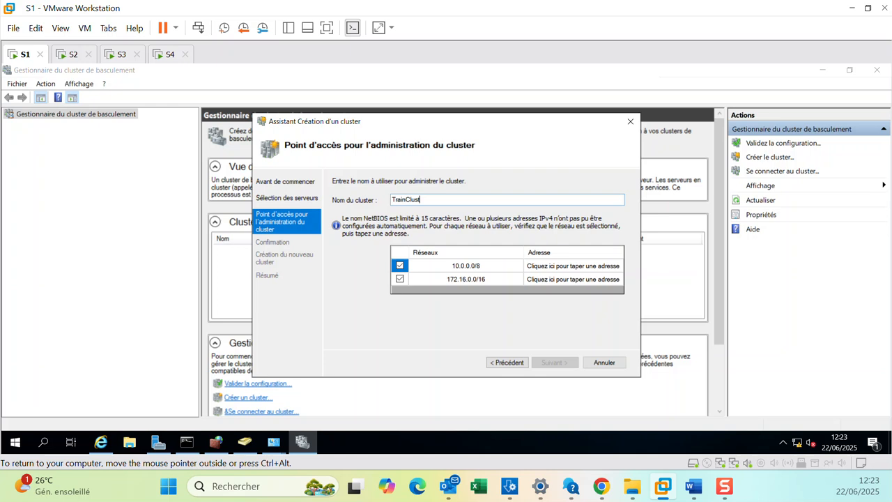
Name the cluster TrainClust01.
text(TrainClust01)
click(399, 279)
mouse_move(158, 442)
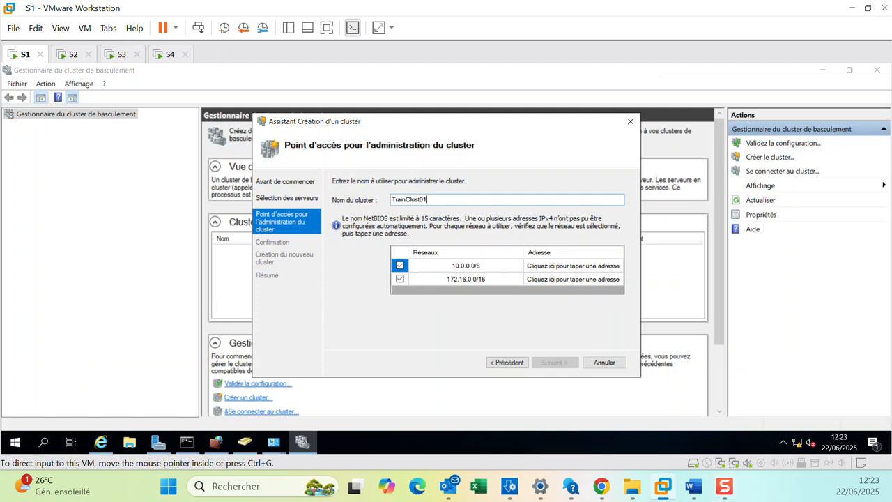
Use only the 10.0.0.0/8 network for the cluster access point with address 10.0.0.10 and continue.
click(693, 487)
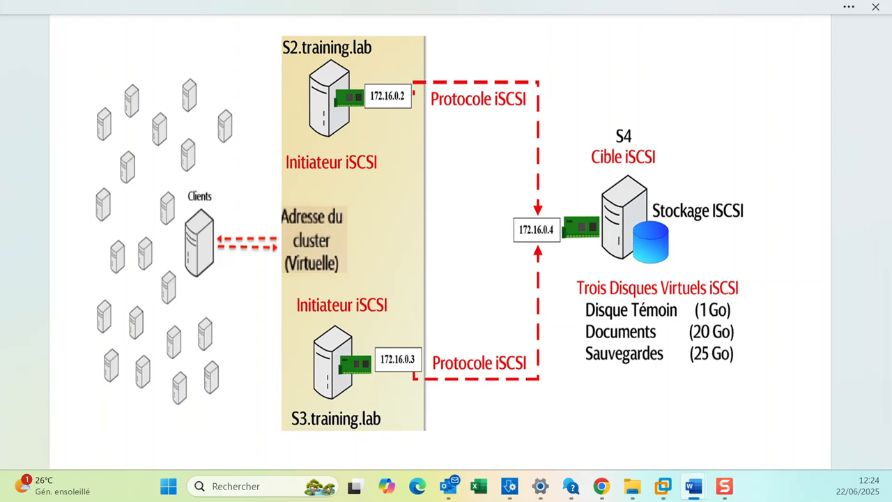
key(alt+Tab)
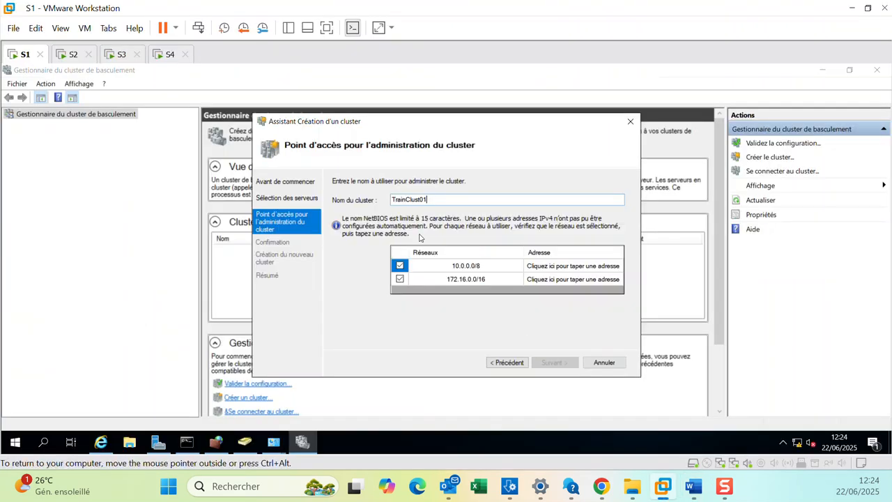
click(401, 280)
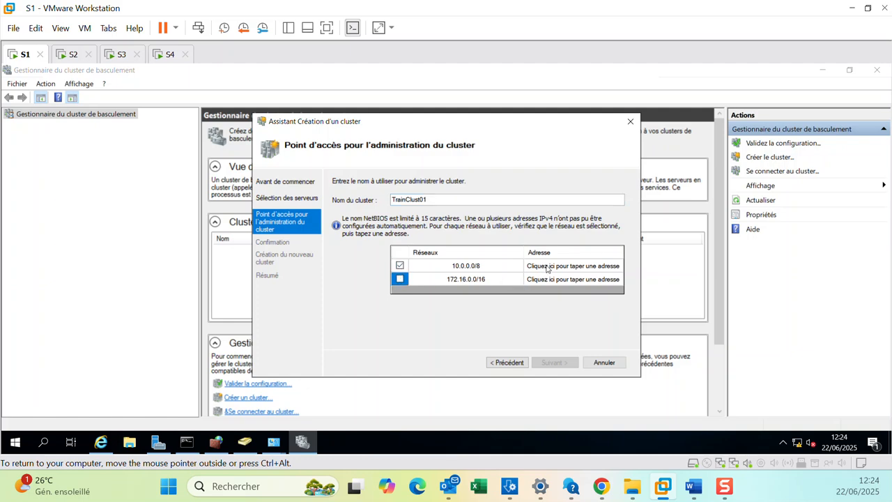
click(548, 267)
text(10 . 0 . 0 . 10)
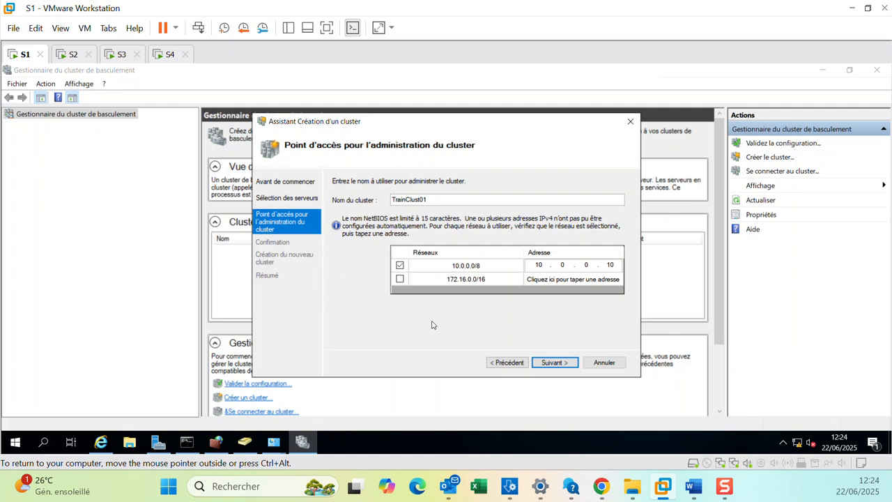
click(565, 363)
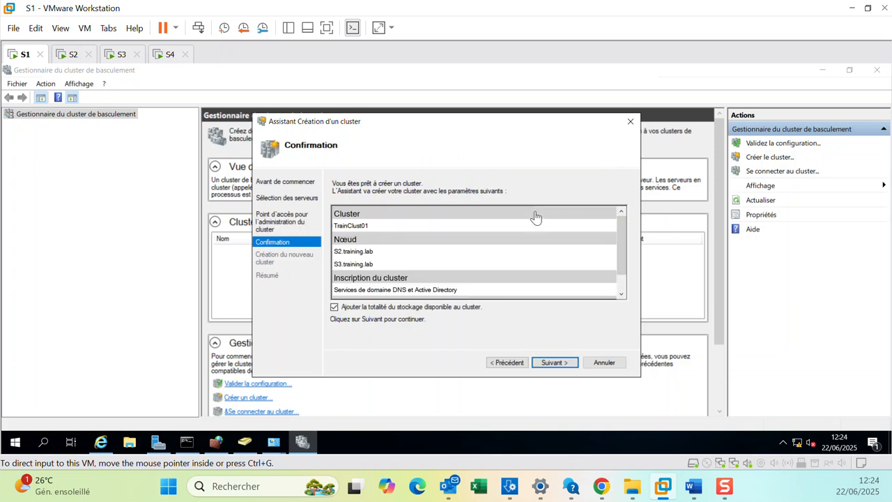
Confirm the settings to create the cluster and finish the wizard.
click(551, 363)
click(551, 363)
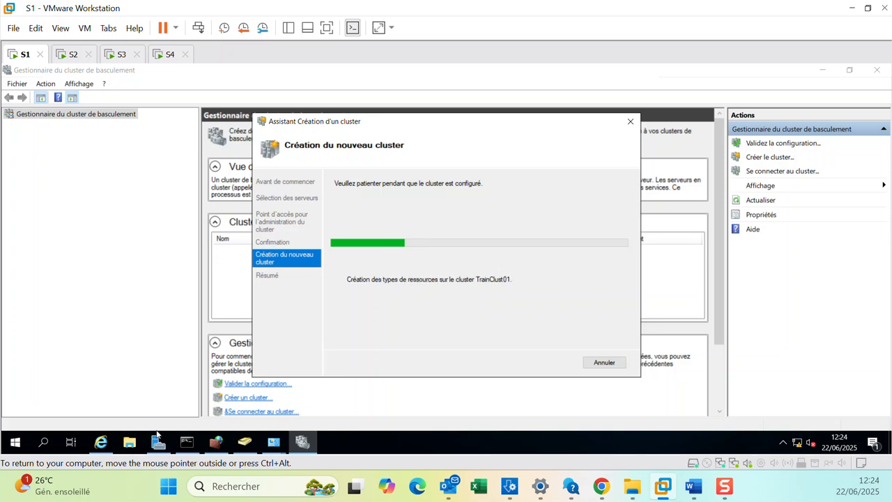
mouse_move(158, 442)
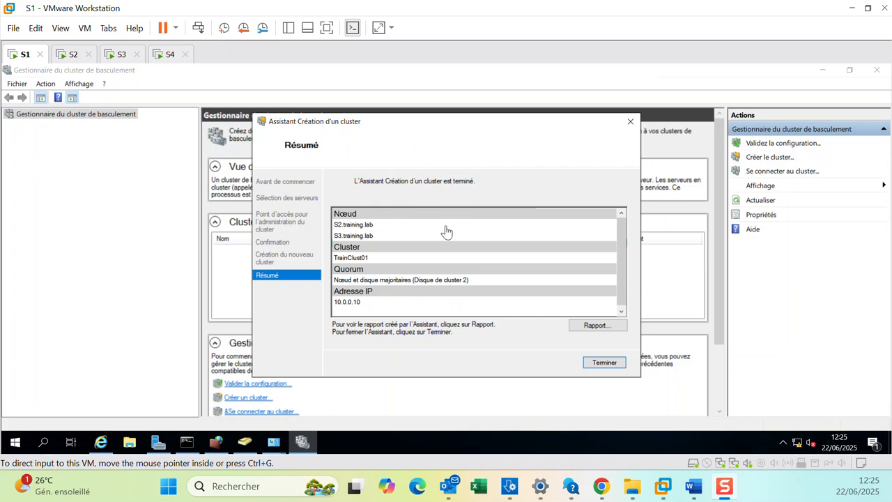
click(599, 367)
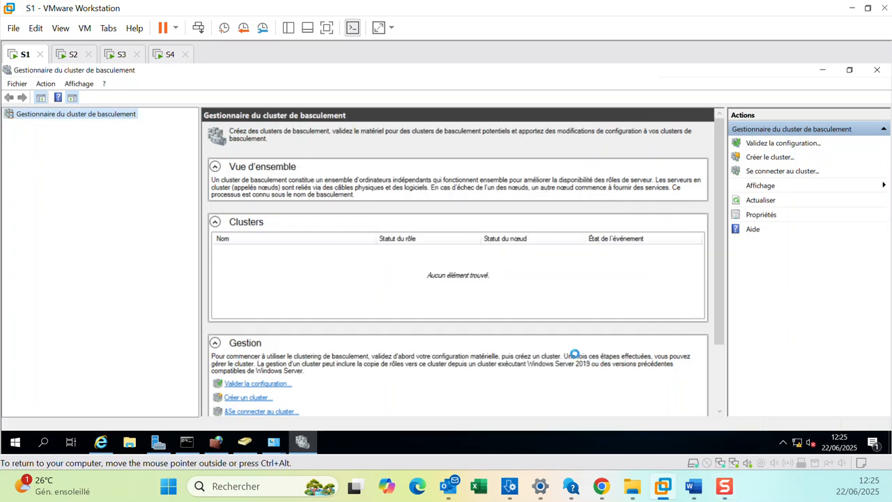
Open the TrainClust01.training.lab cluster and examine its nodes and storage disks.
click(57, 126)
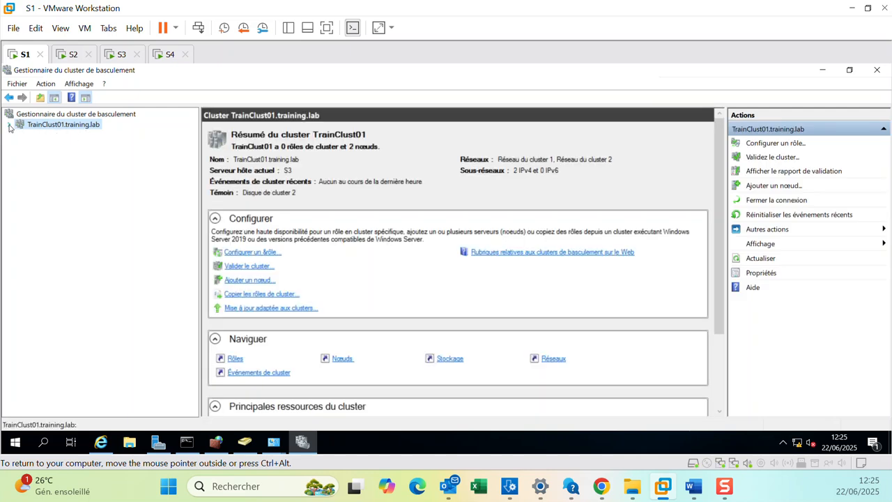
click(9, 126)
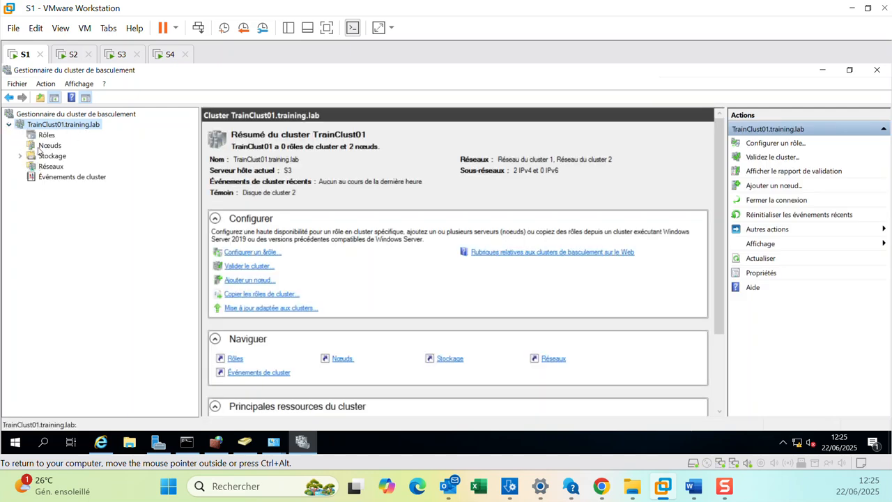
click(48, 146)
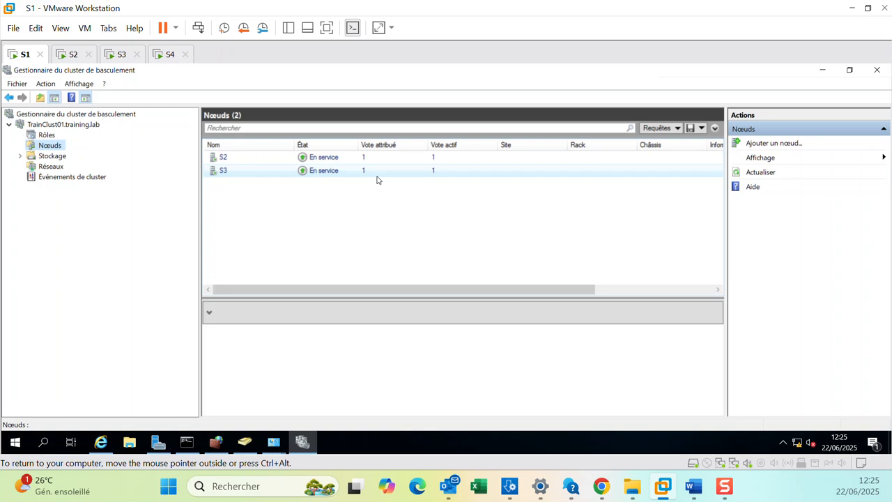
click(20, 156)
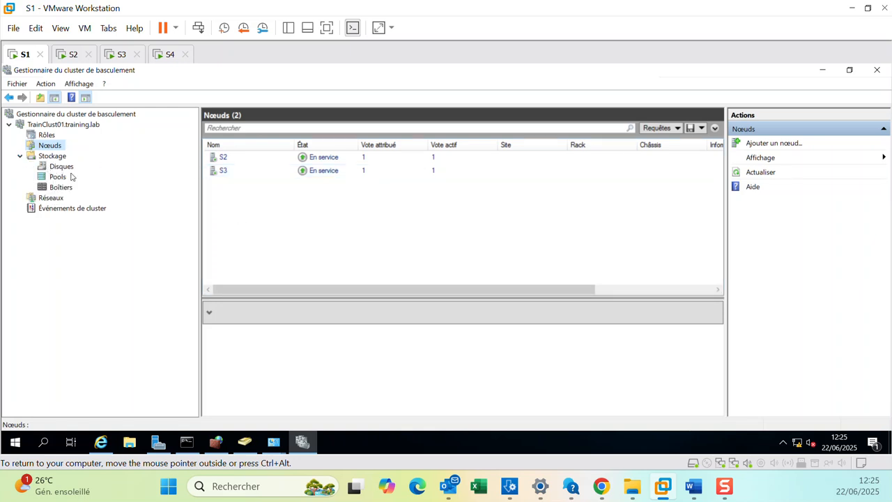
click(63, 167)
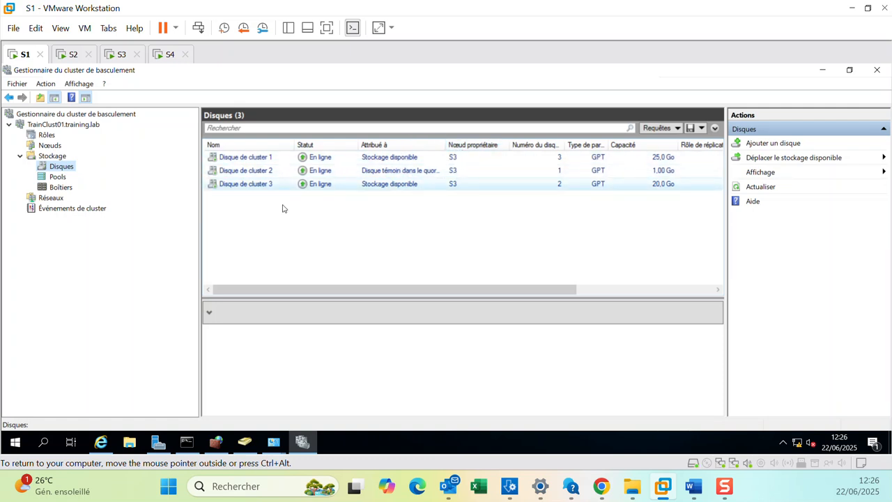
On S3 and then S2, open File Explorer and review the drives listed under This PC.
click(117, 55)
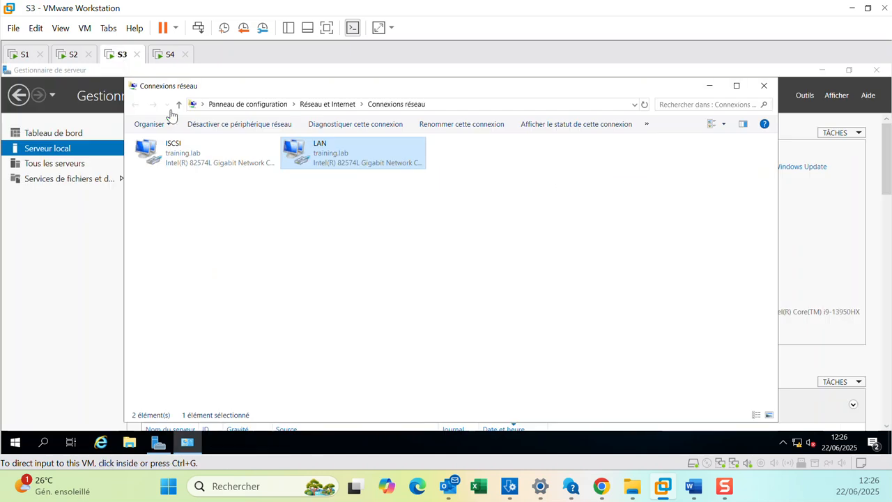
click(129, 452)
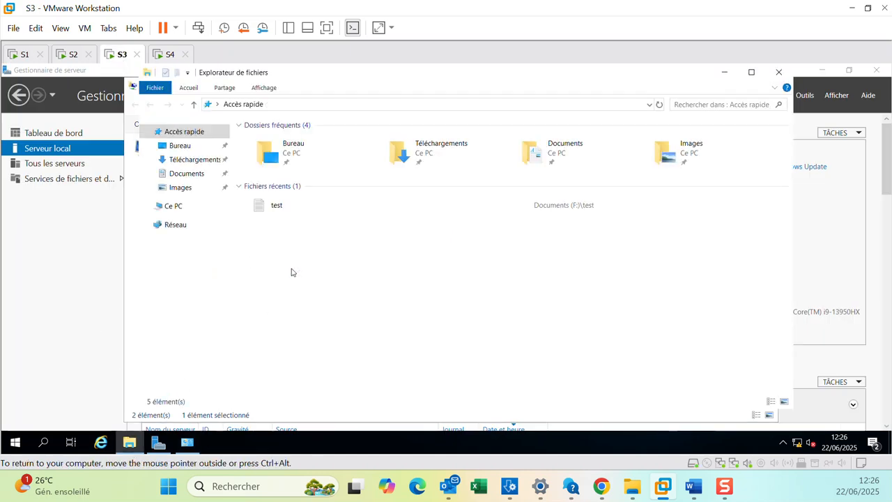
click(178, 208)
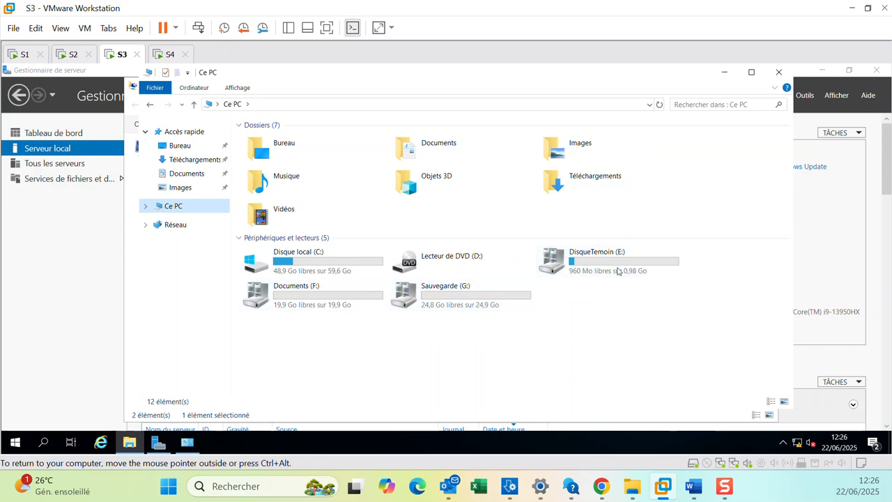
click(73, 54)
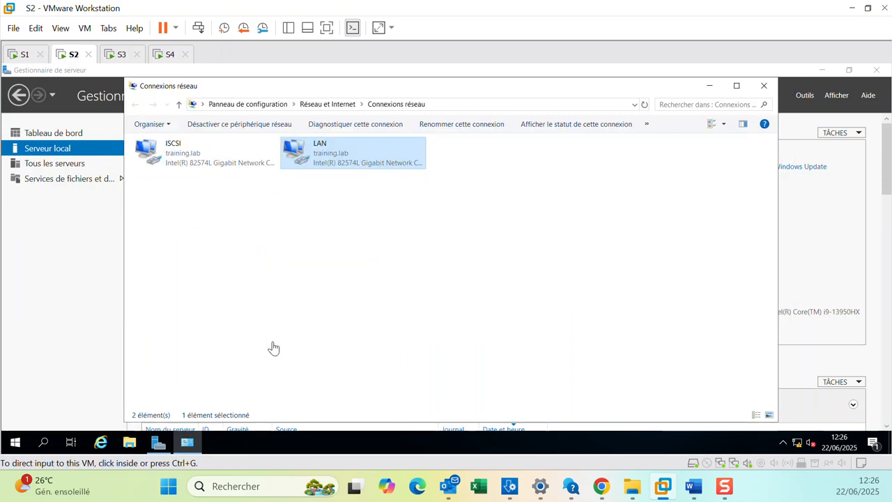
click(128, 444)
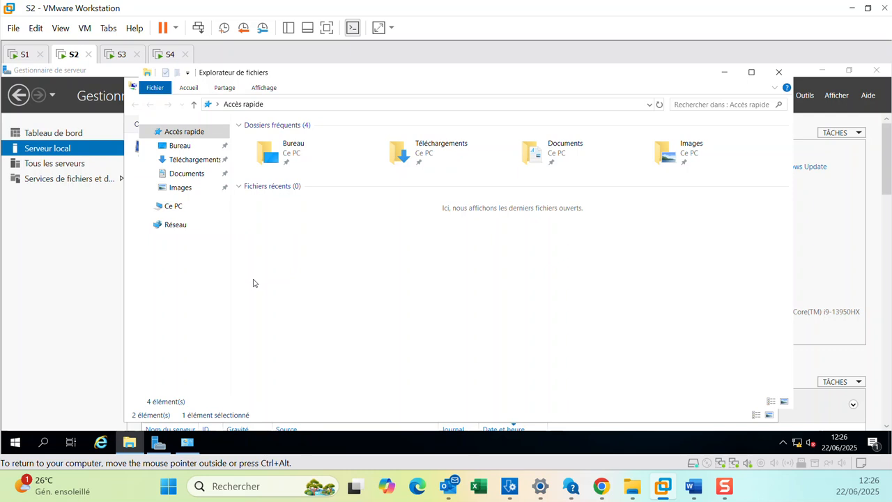
click(183, 208)
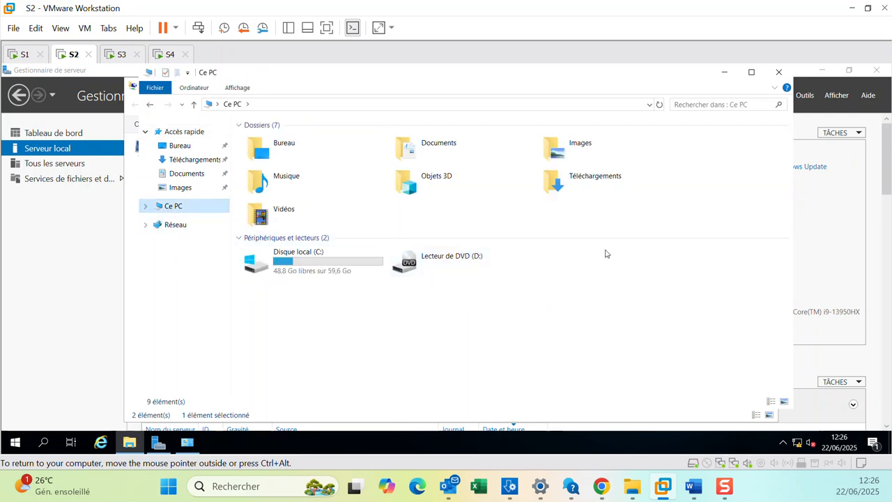
Compare the drives listed in File Explorer on S3 and S2, then return to the cluster manager on S1.
click(117, 54)
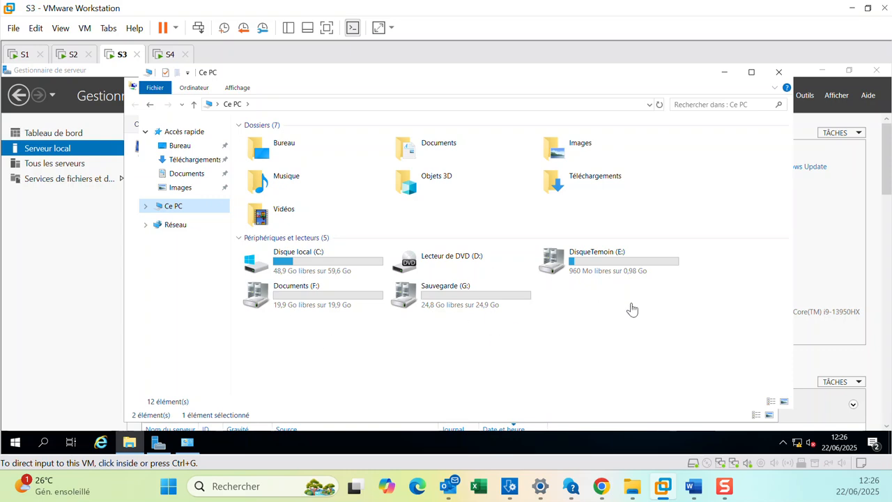
click(61, 56)
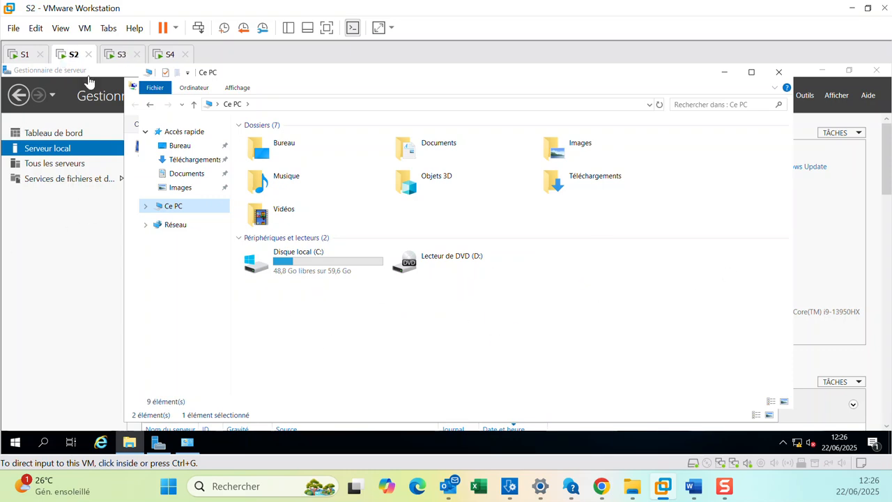
click(22, 55)
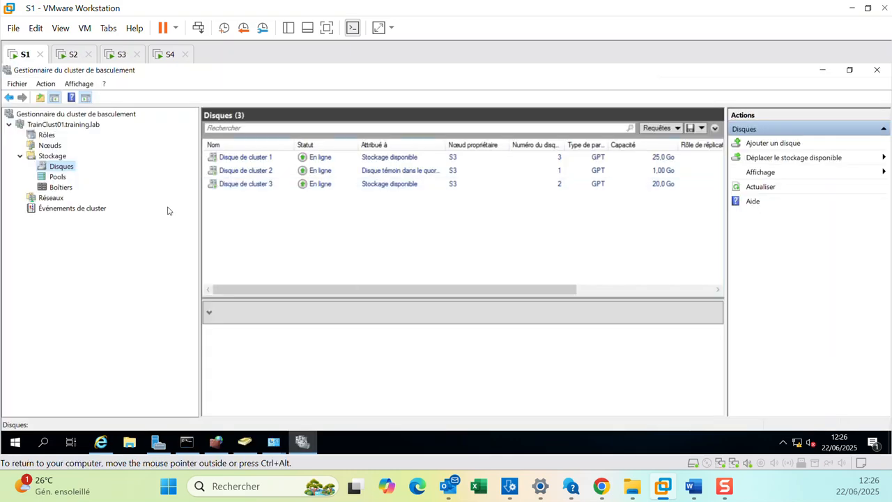
Move the cluster's available storage from S3 to node S2.
right_click(387, 157)
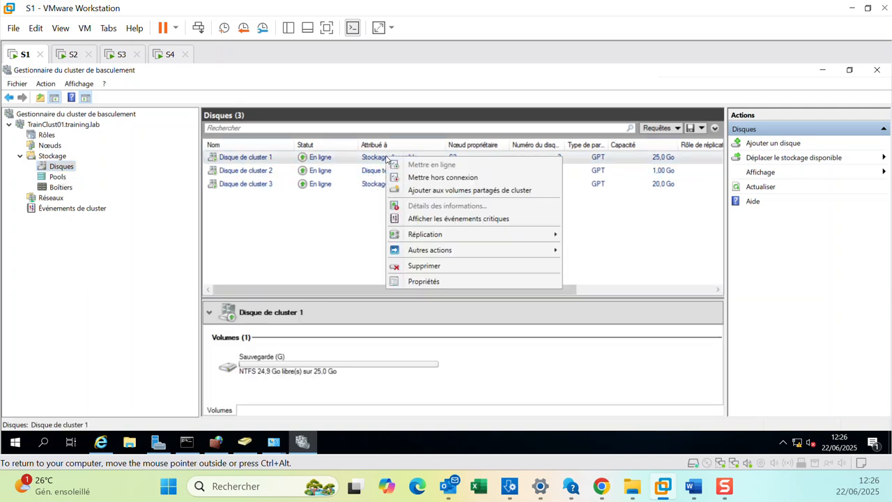
click(285, 232)
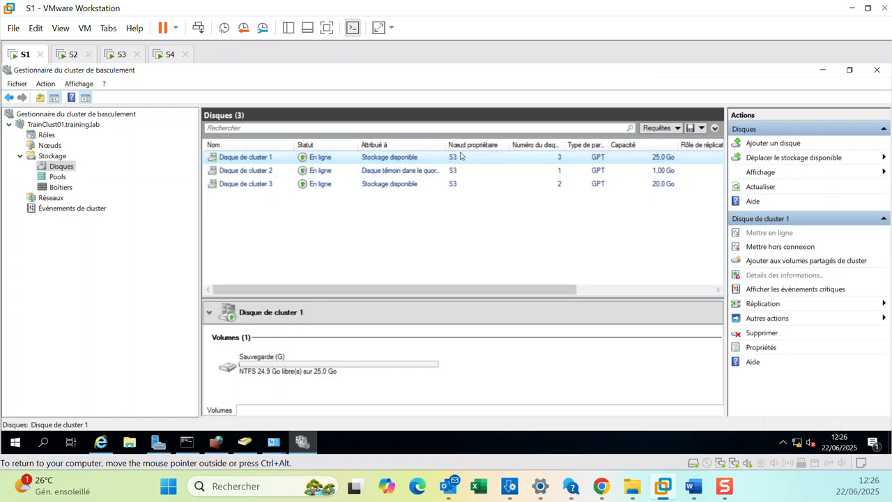
click(807, 159)
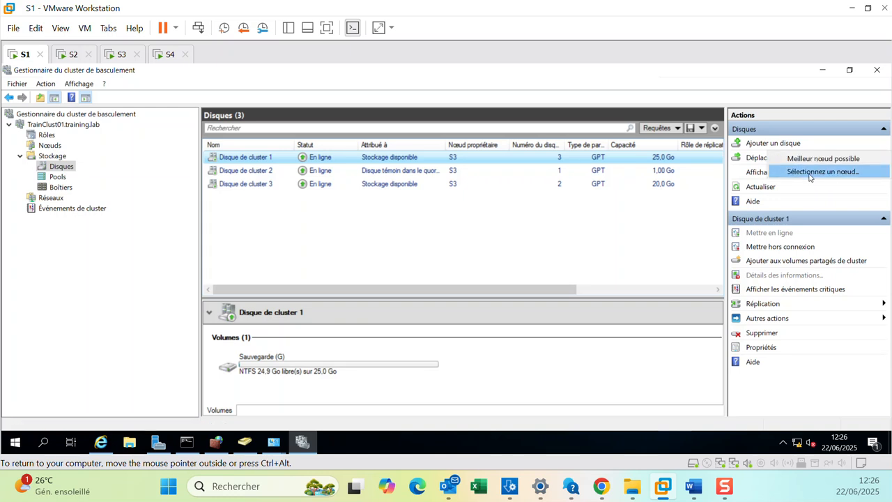
click(808, 175)
click(390, 207)
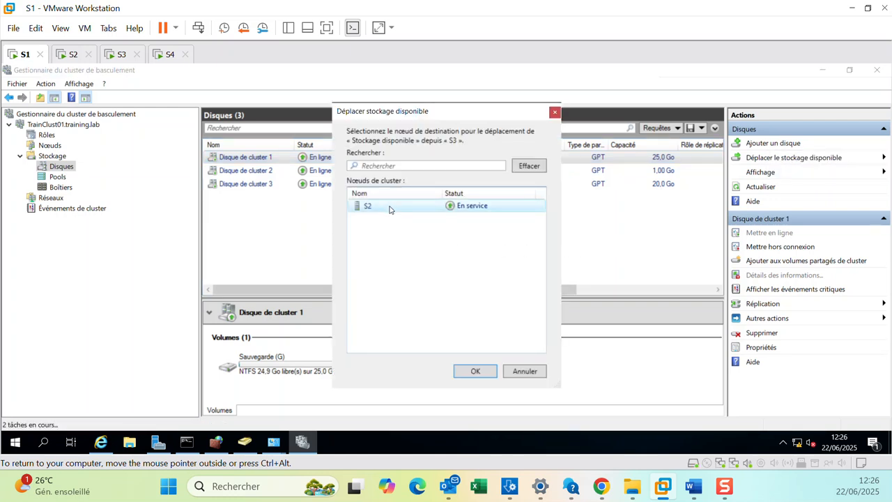
click(465, 370)
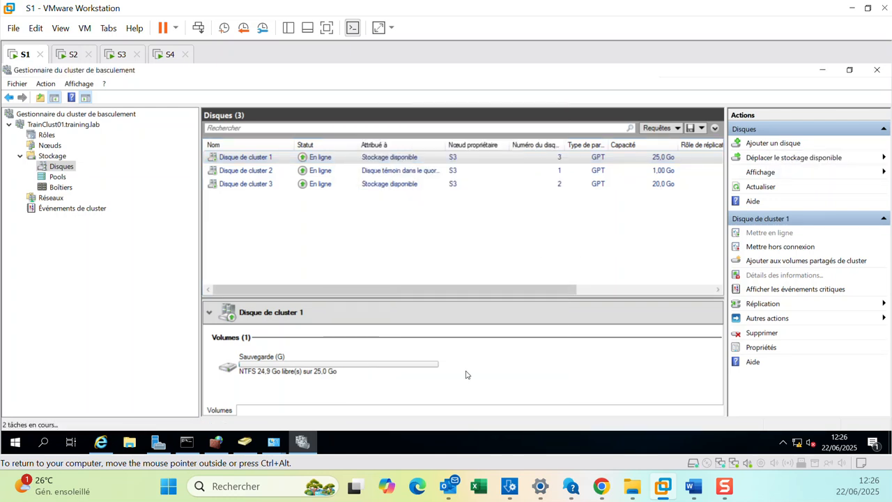
Try to move the available storage with the witness disk selected to node S3.
click(408, 172)
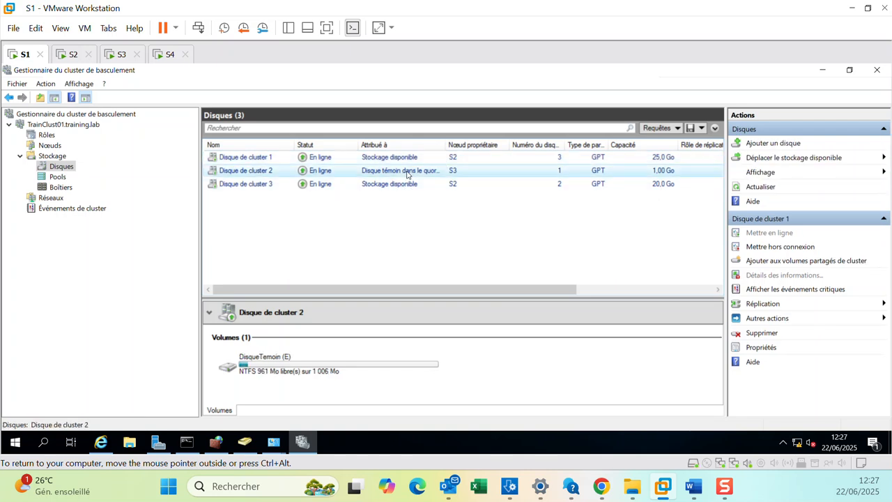
click(793, 158)
click(808, 170)
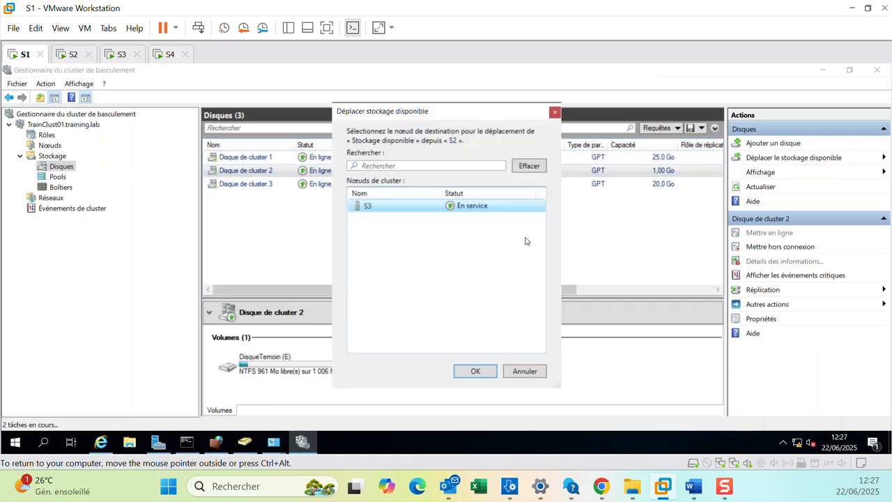
double_click(414, 203)
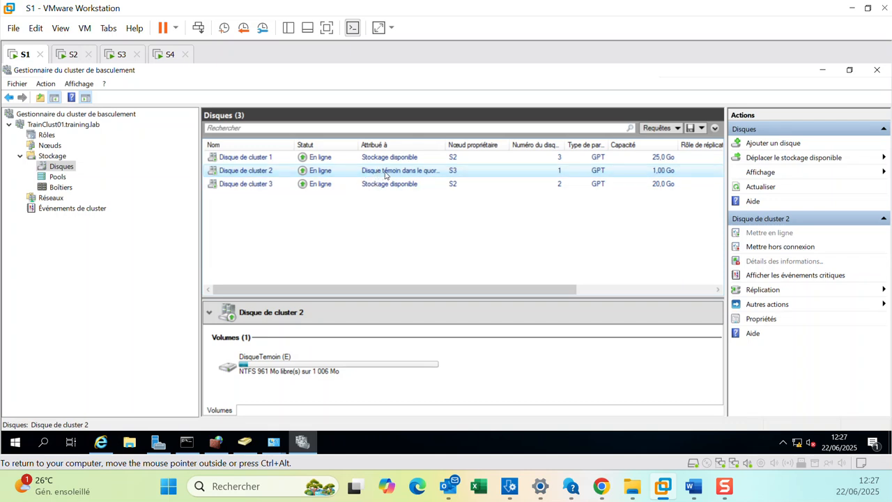
Widen the disk list's owner column and retry moving the available storage to another node.
drag(448, 144, 484, 145)
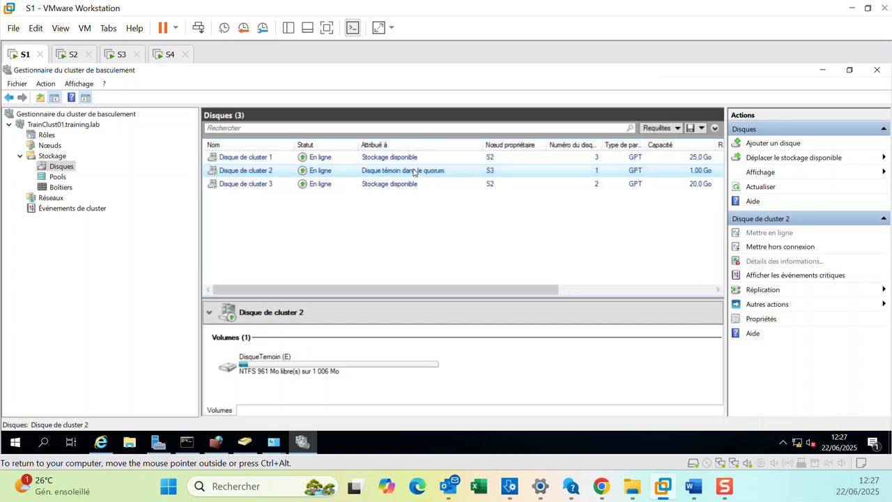
click(802, 159)
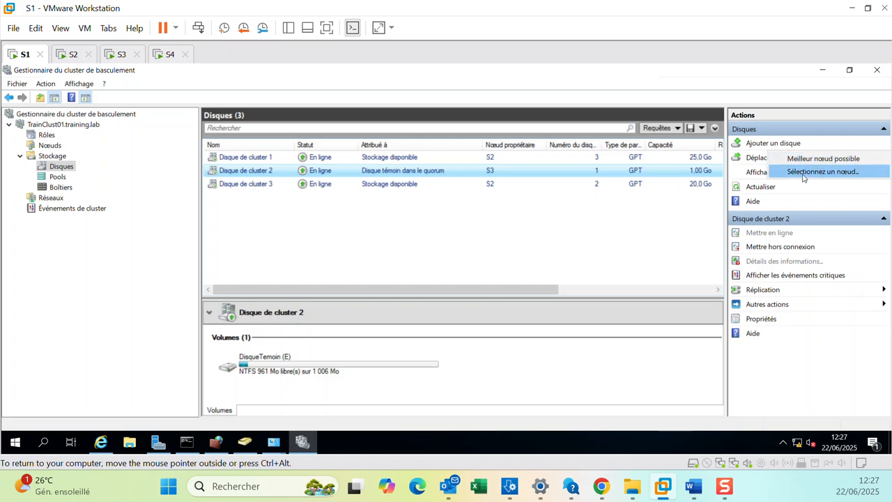
click(805, 172)
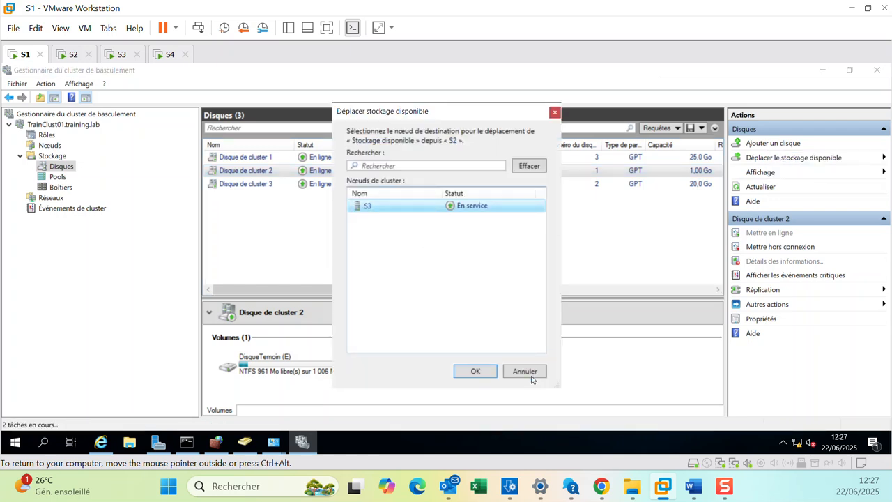
click(475, 371)
Check which cluster drives appear in File Explorer on S2 and S3, then return to S1.
click(132, 442)
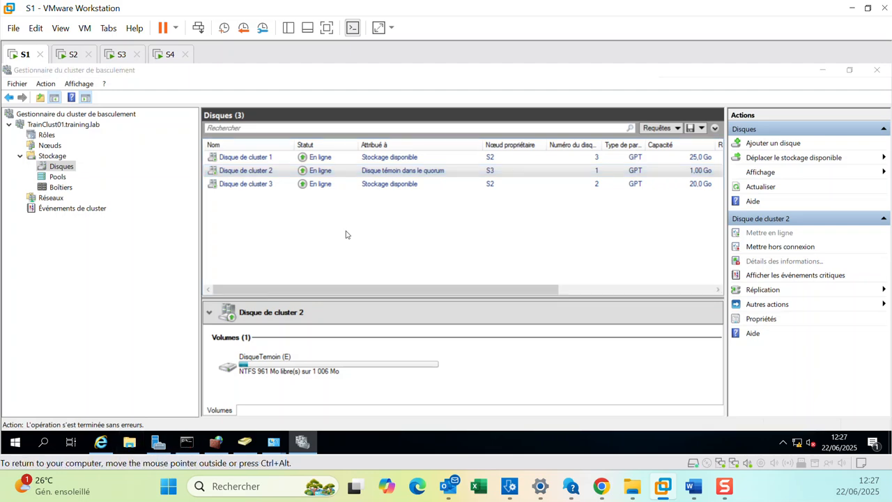
click(709, 87)
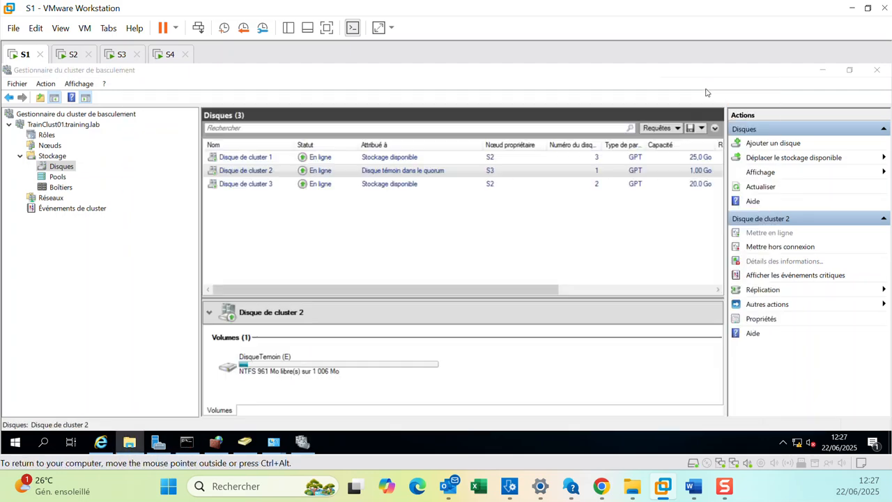
click(70, 54)
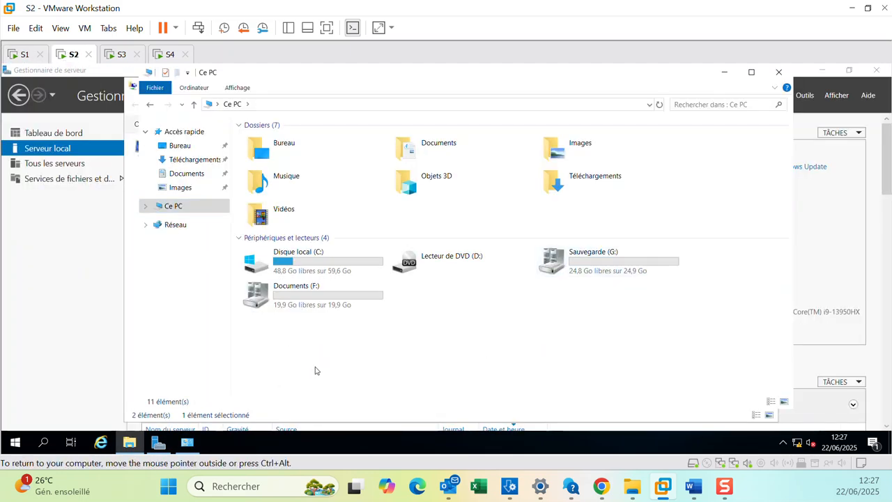
click(119, 54)
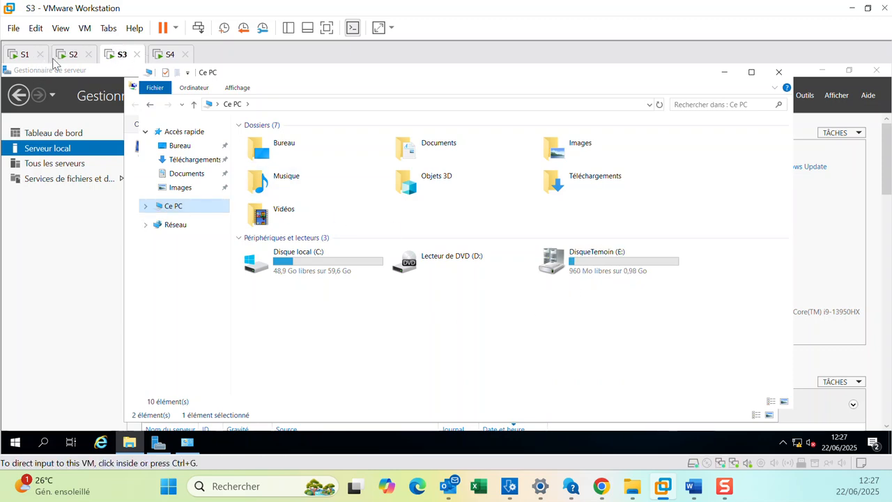
click(71, 56)
click(26, 56)
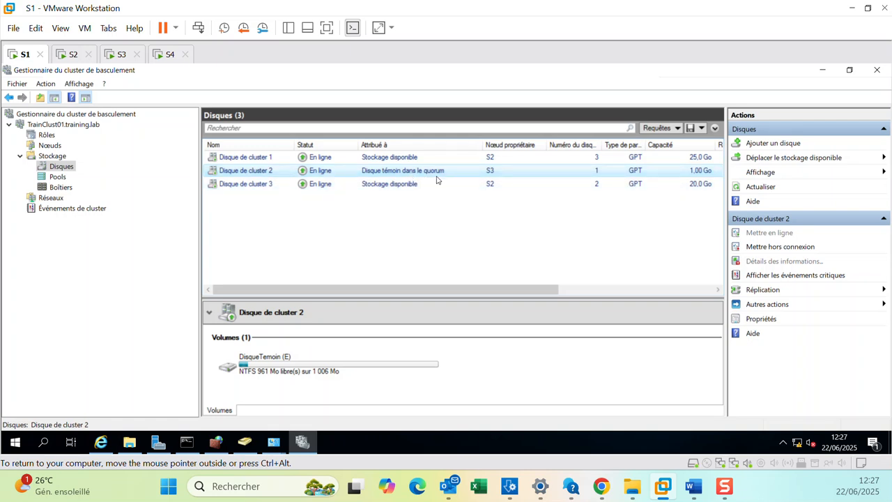
Move the available storage to node S3.
click(774, 173)
click(780, 159)
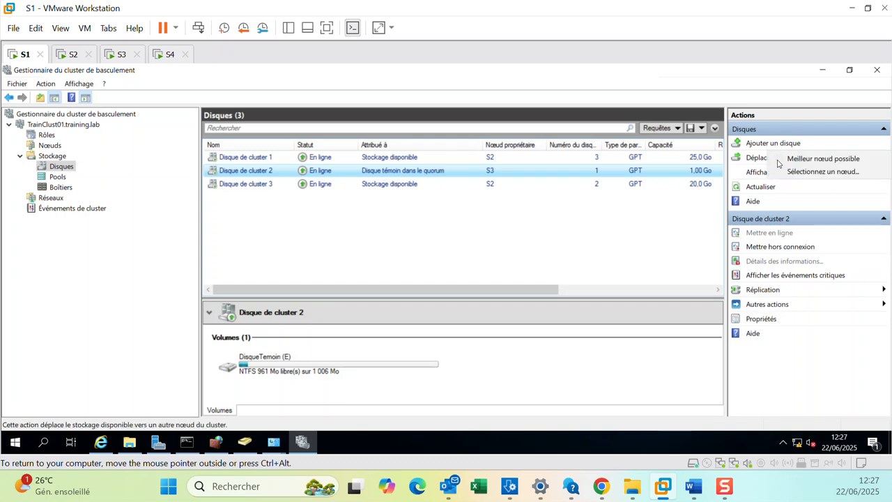
click(798, 172)
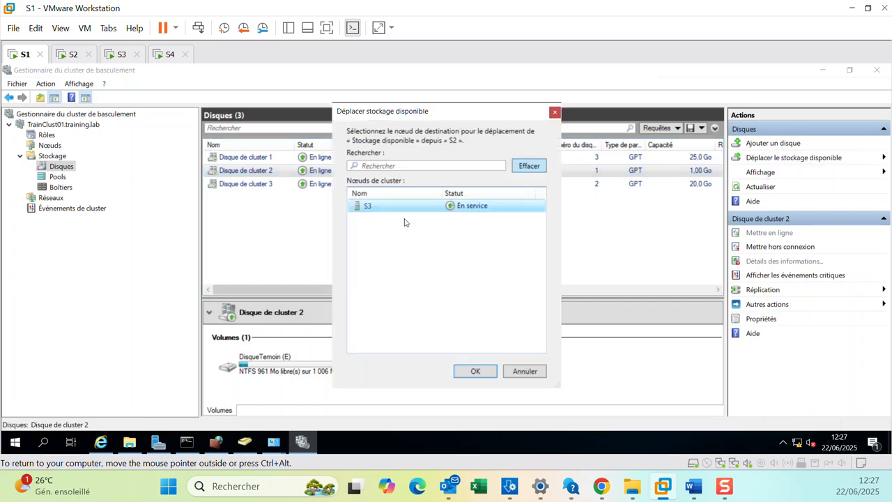
click(456, 205)
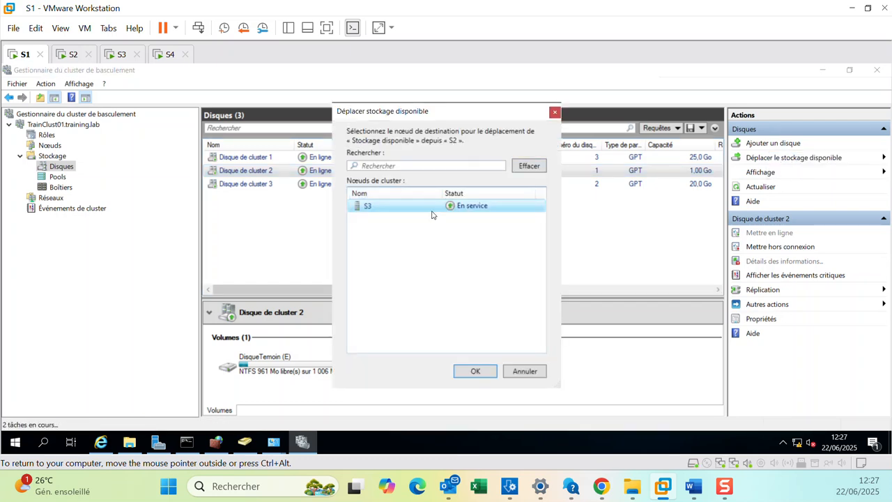
click(471, 375)
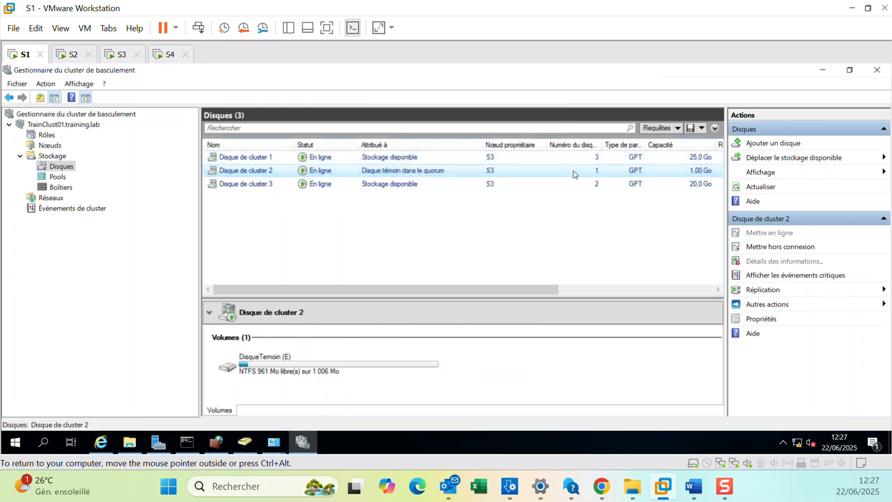
Move the available storage back to node S2.
click(767, 160)
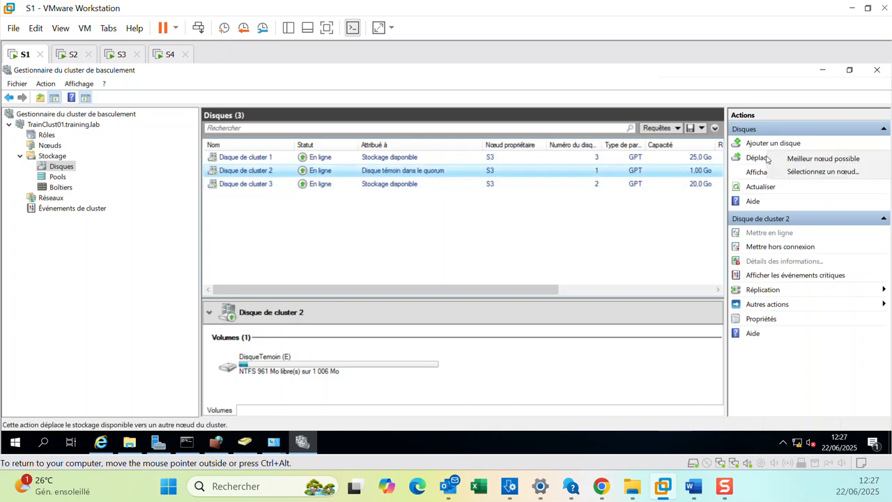
click(812, 172)
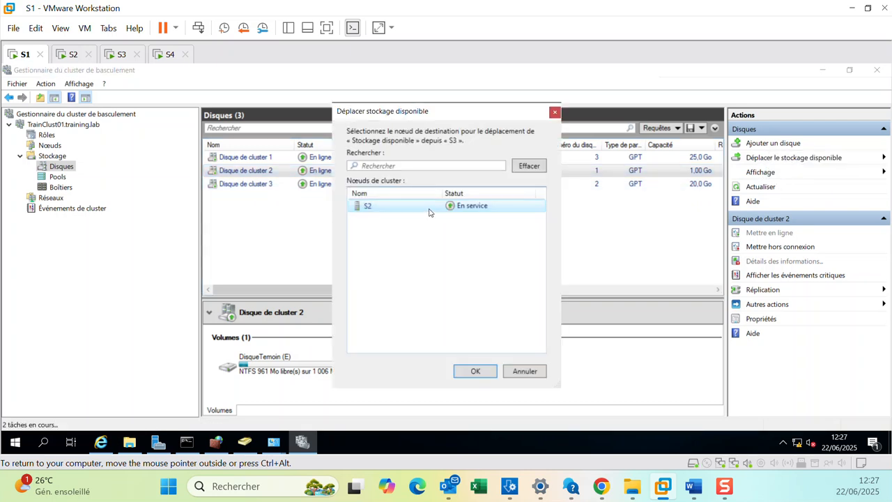
click(468, 373)
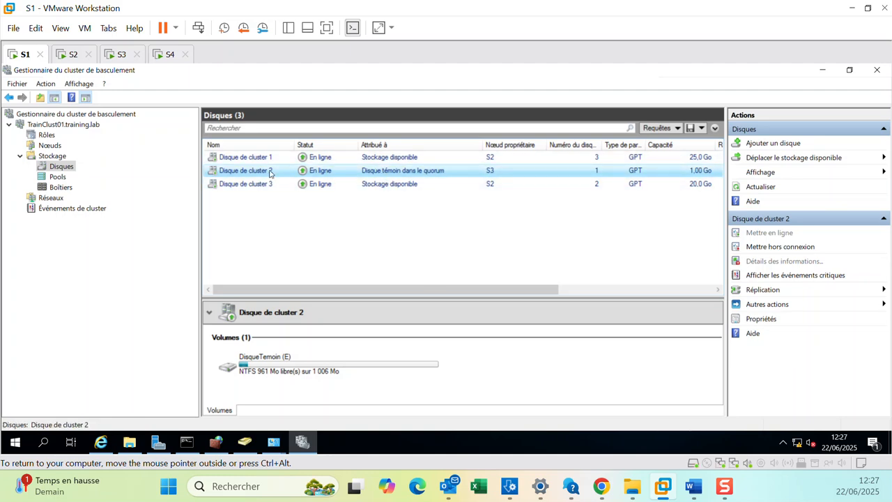
Review the drives on S3, S2 and S4 after the move, then return to the cluster manager.
click(118, 54)
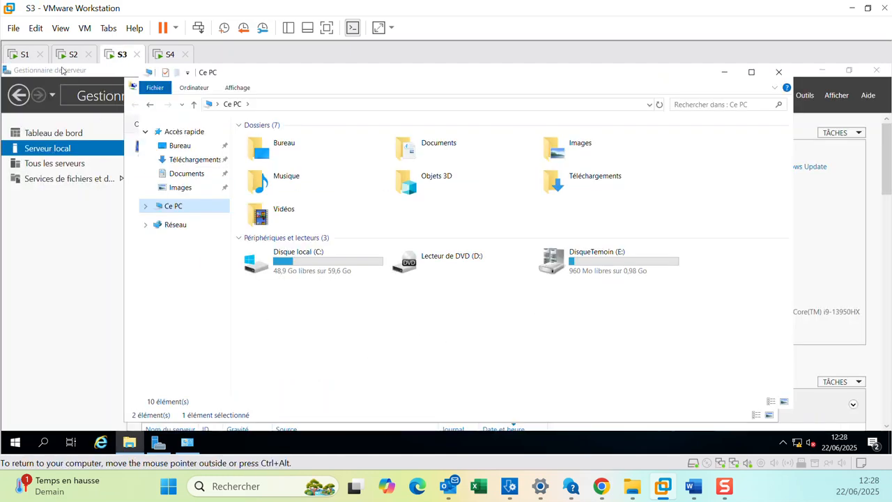
click(74, 55)
click(164, 56)
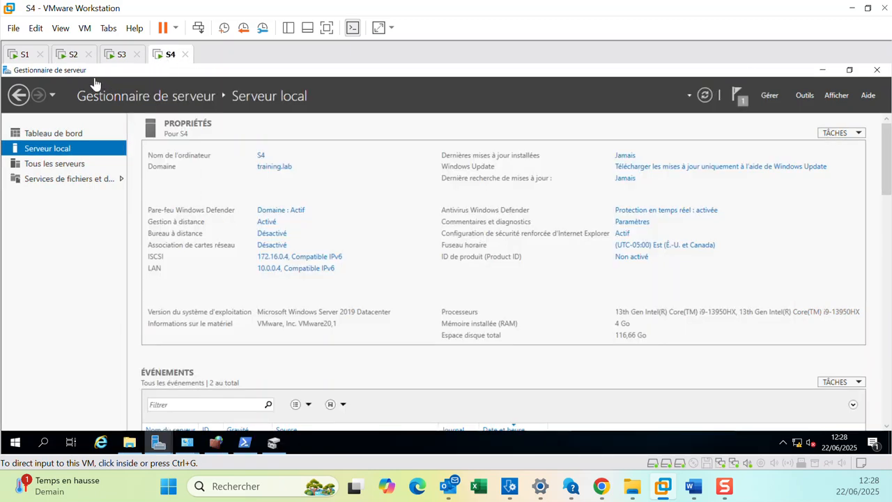
click(72, 54)
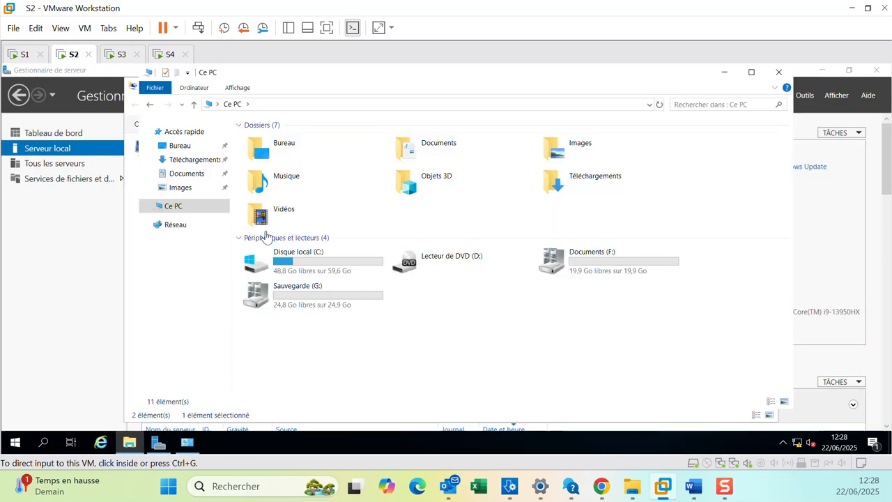
click(122, 56)
click(64, 55)
click(23, 55)
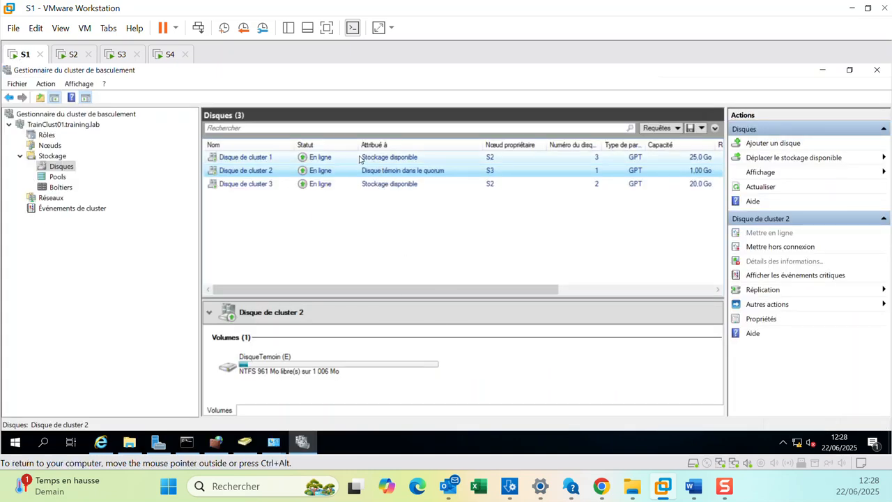
Browse the cluster's Pools, Boîtiers and Réseaux sections.
click(53, 178)
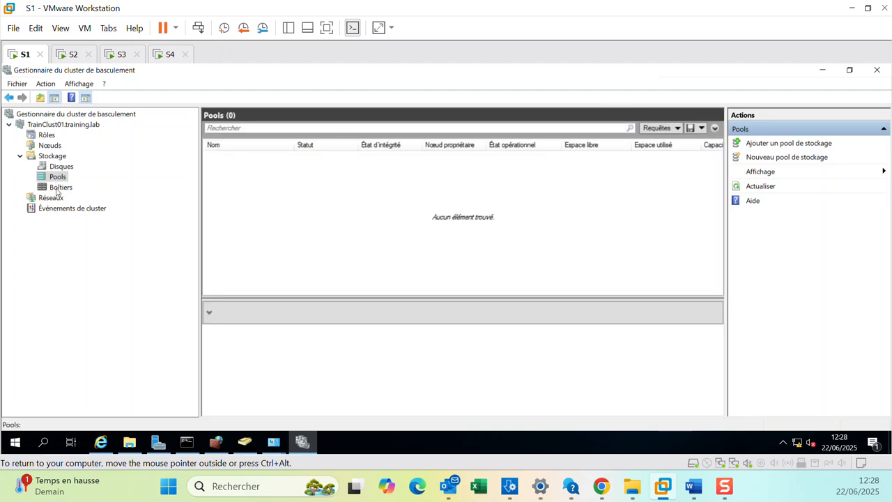
click(56, 188)
click(50, 199)
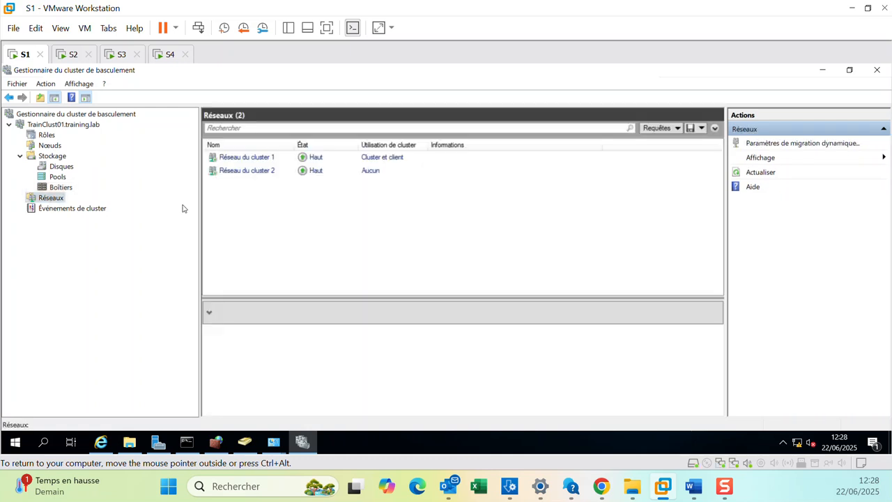
Examine the subnet and usage of each of the two cluster networks.
click(291, 173)
click(335, 157)
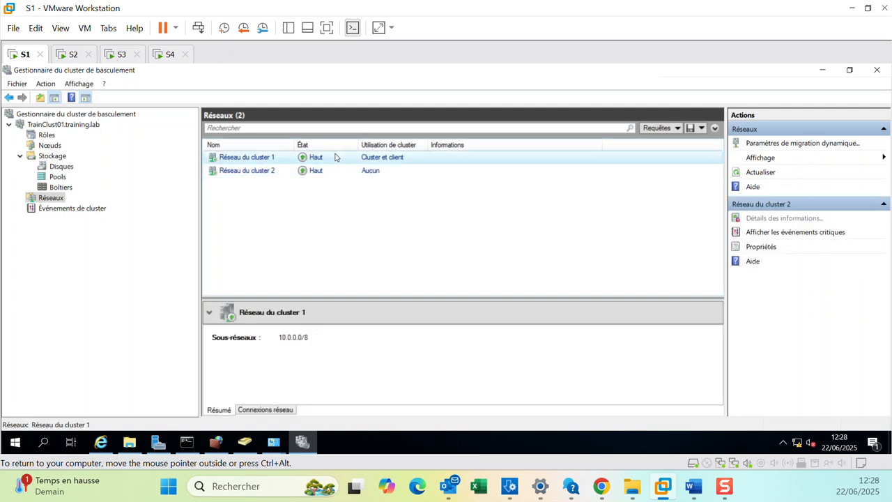
click(311, 173)
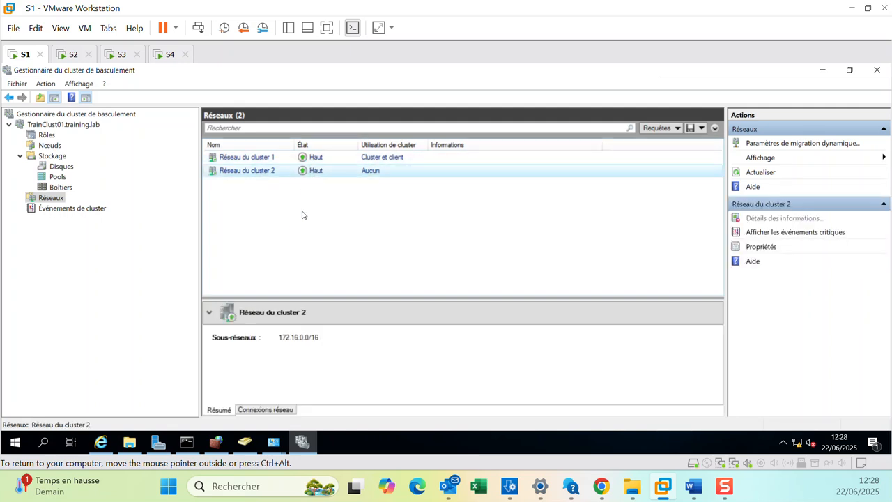
click(303, 157)
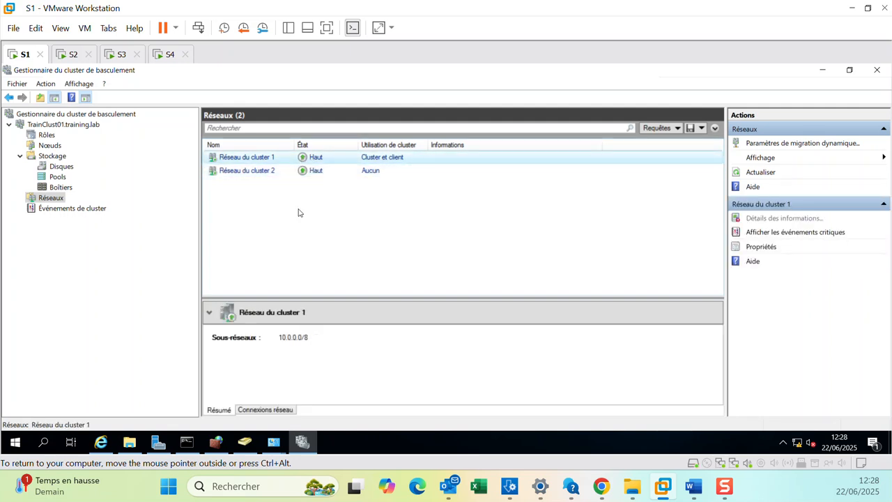
Check the second cluster network's subnet, then browse the Disques and Pools storage sections.
click(261, 172)
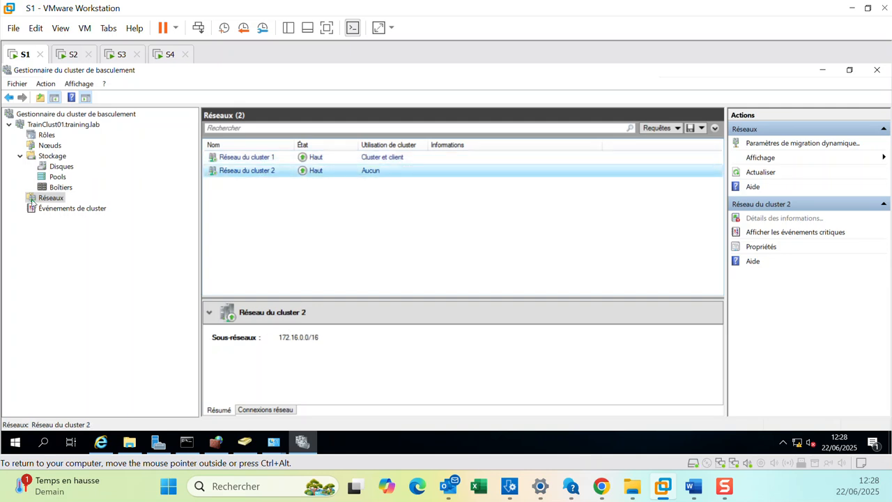
click(63, 169)
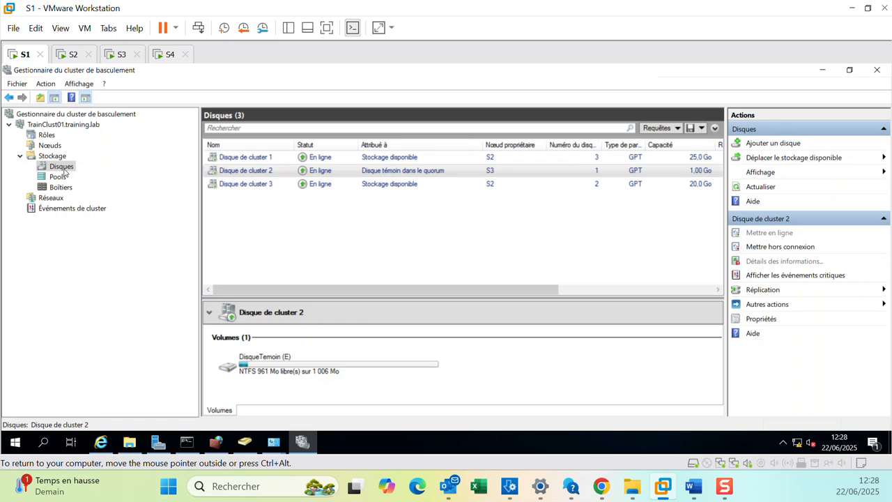
click(58, 177)
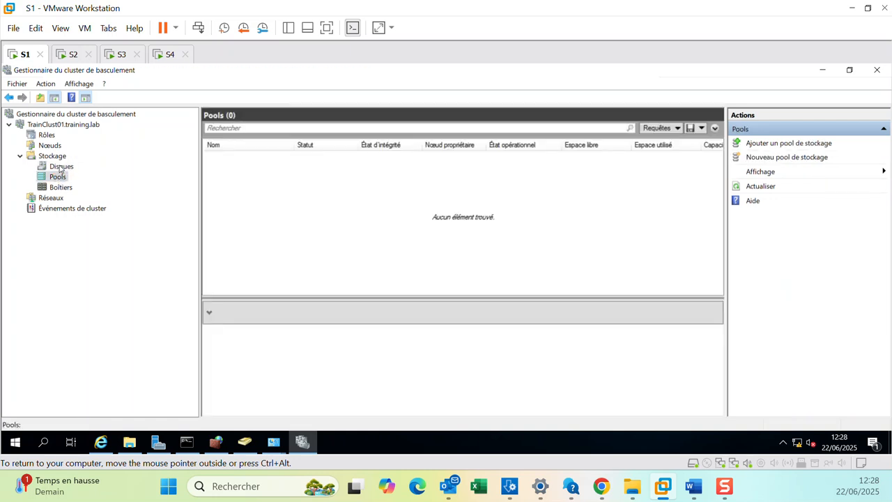
click(60, 167)
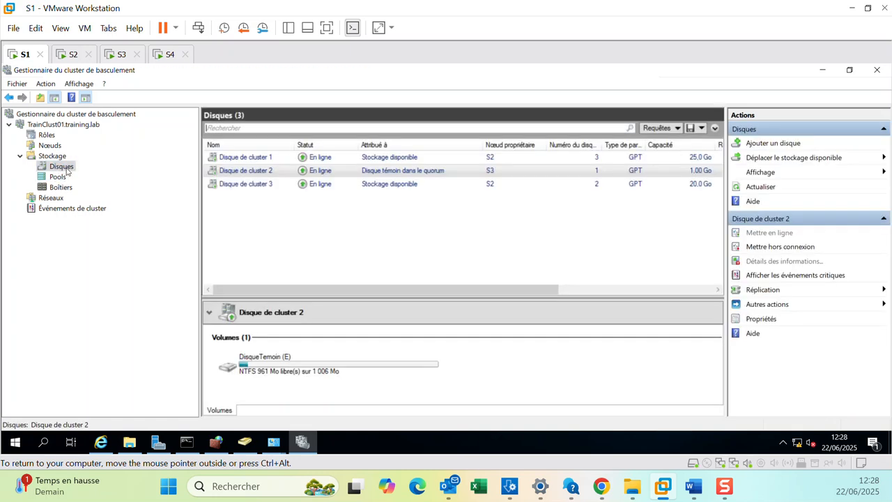
Move the cluster's available storage to the best possible node.
right_click(416, 171)
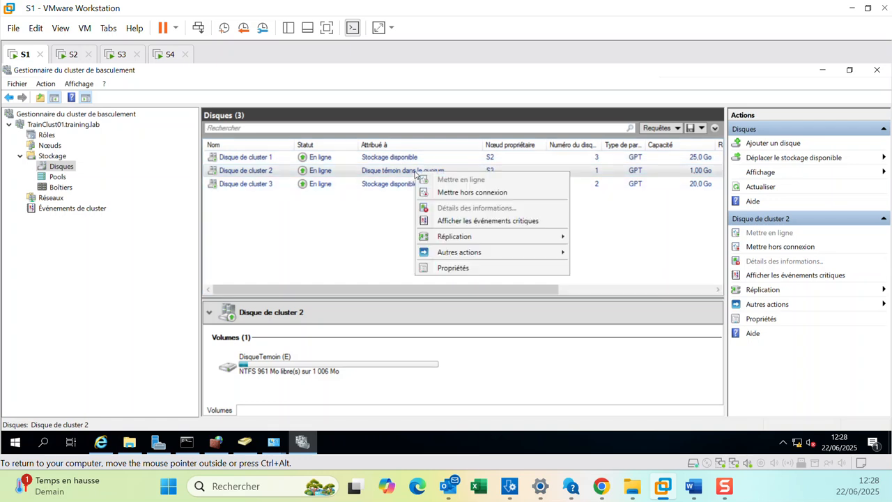
click(501, 161)
right_click(500, 162)
click(516, 154)
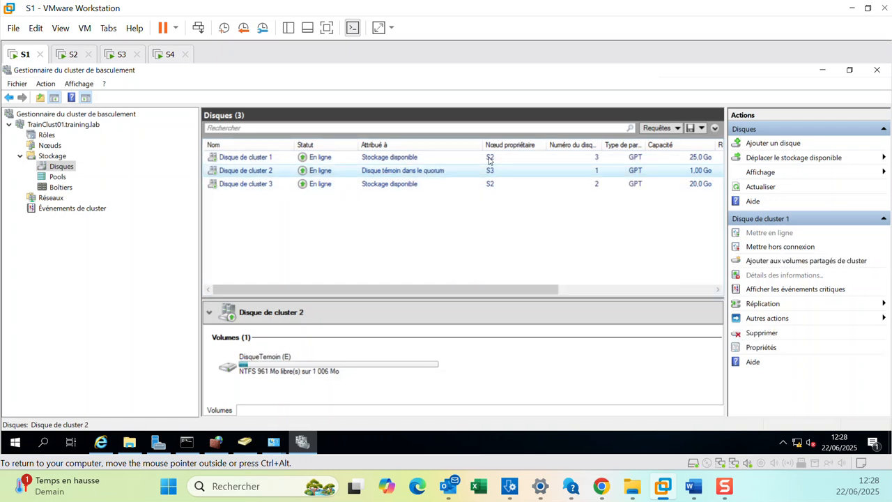
click(775, 159)
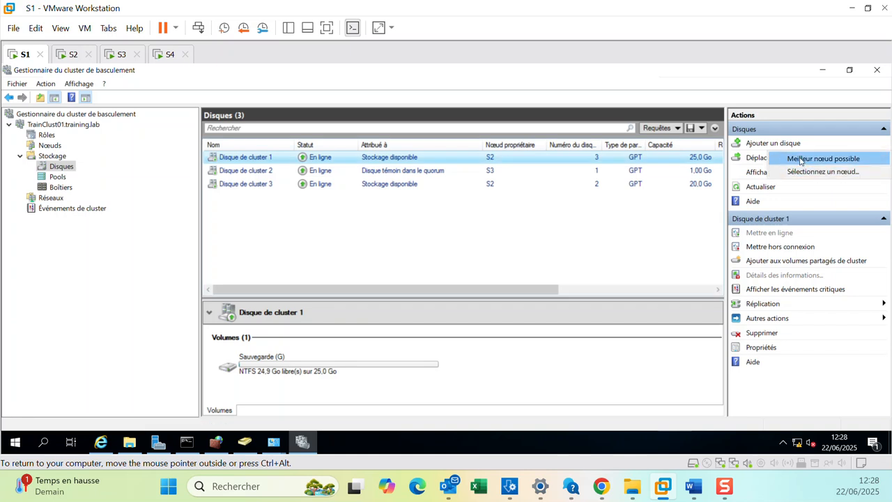
click(802, 159)
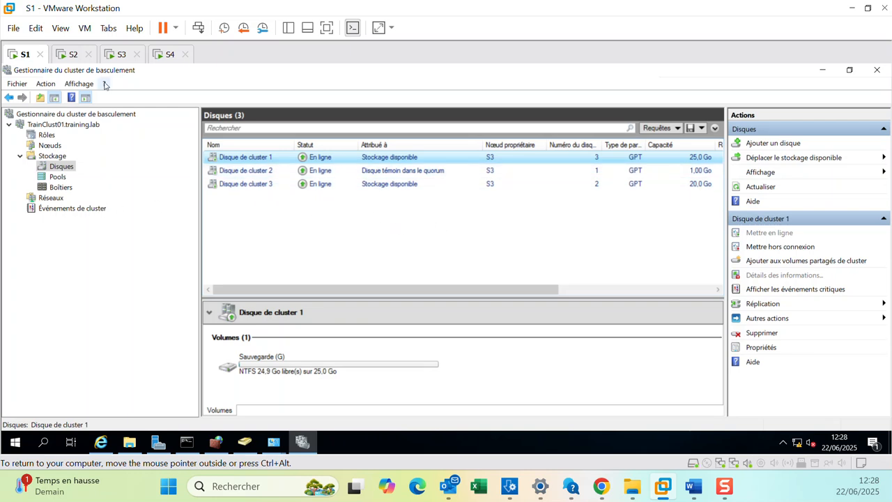
Suspend the S3 virtual machine.
click(118, 55)
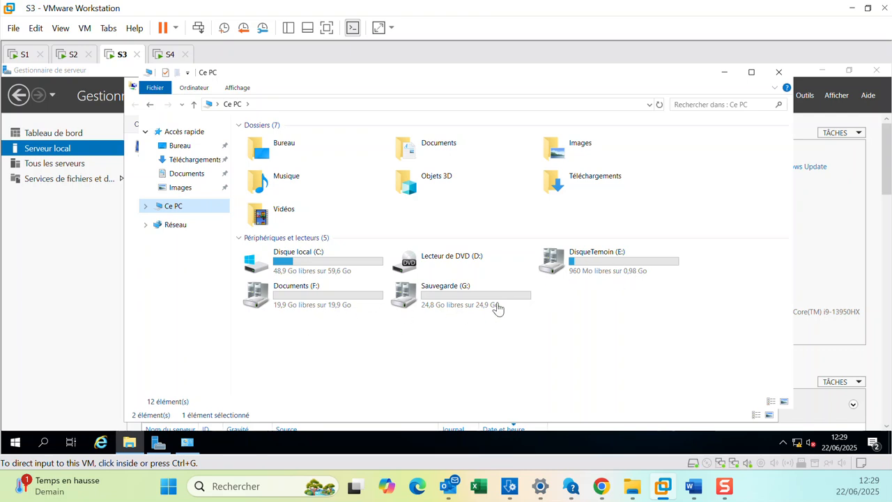
click(460, 346)
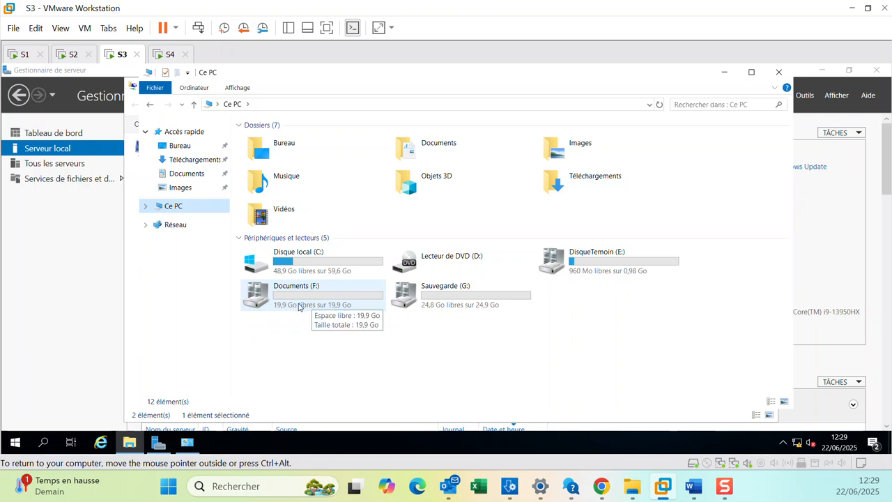
click(163, 29)
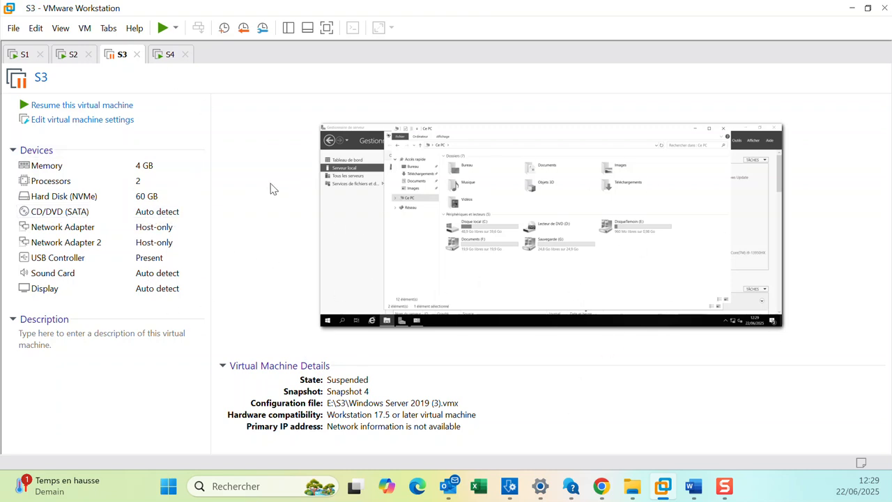
Refresh This PC on S2 to check which cluster drives it shows.
click(68, 60)
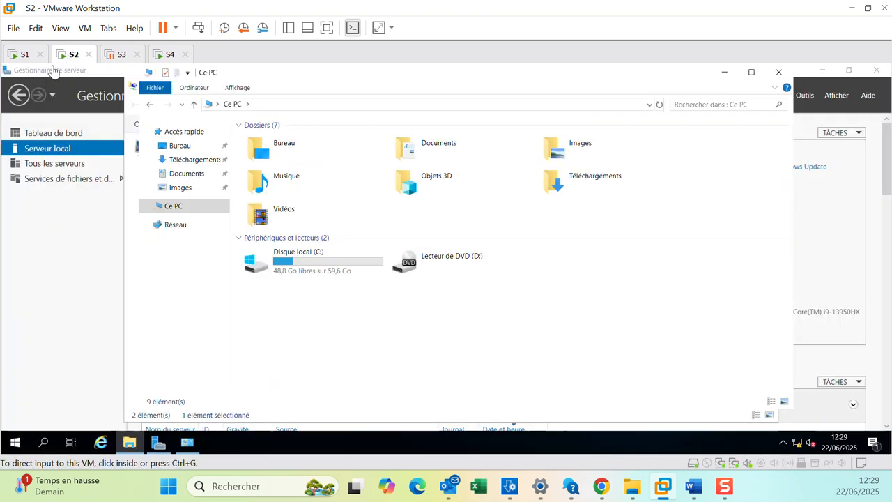
right_click(336, 322)
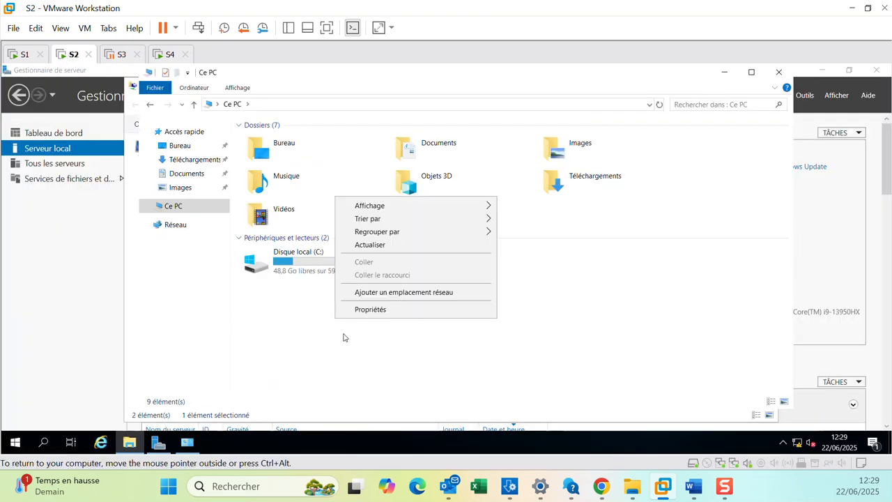
click(374, 246)
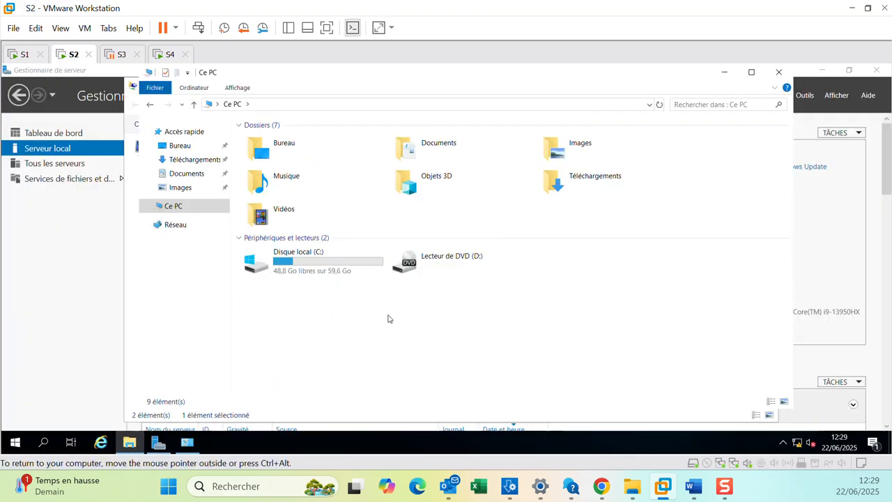
right_click(339, 326)
click(374, 252)
Refresh the cluster disk list, sort it by owner node, and check S2's drives again.
click(22, 55)
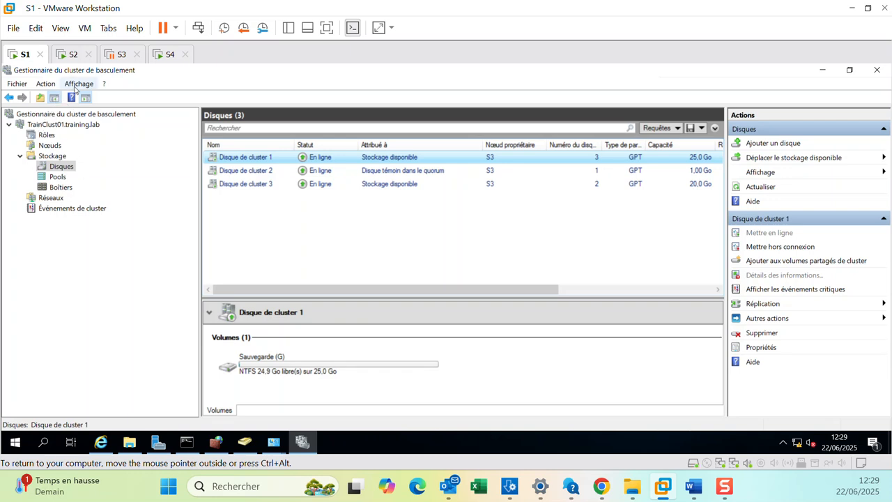
click(49, 85)
click(51, 87)
click(52, 88)
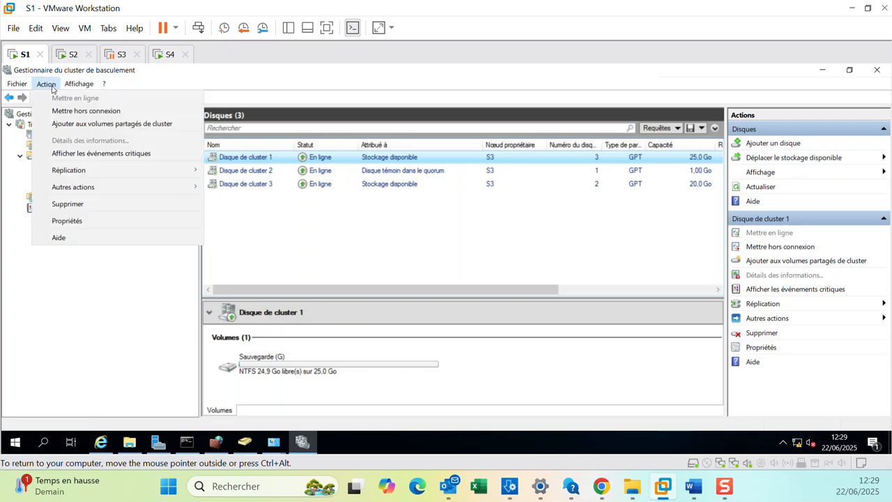
mouse_move(21, 86)
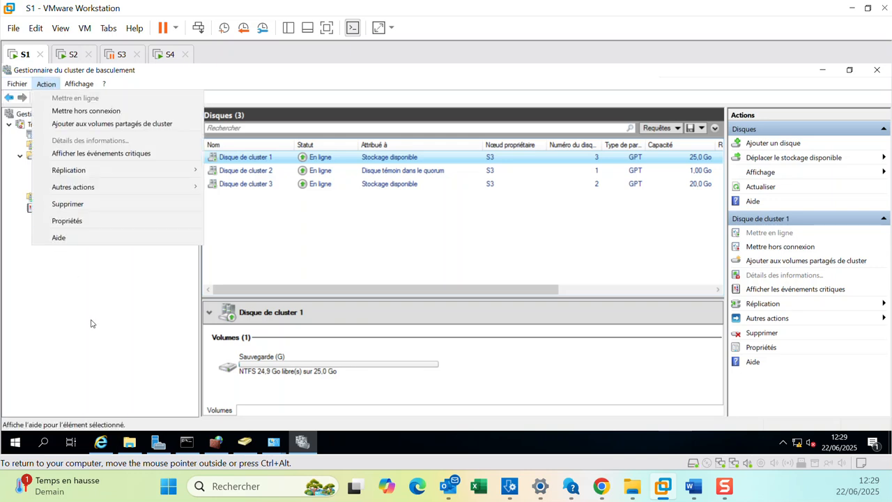
click(757, 187)
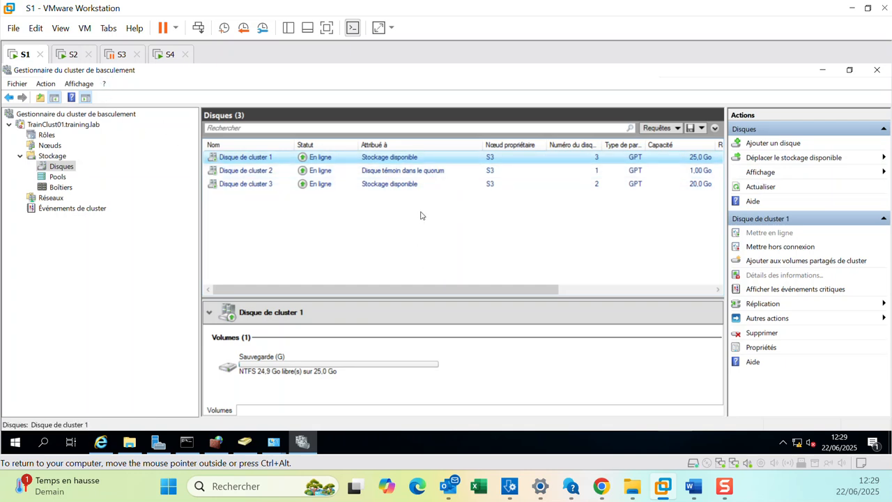
click(516, 144)
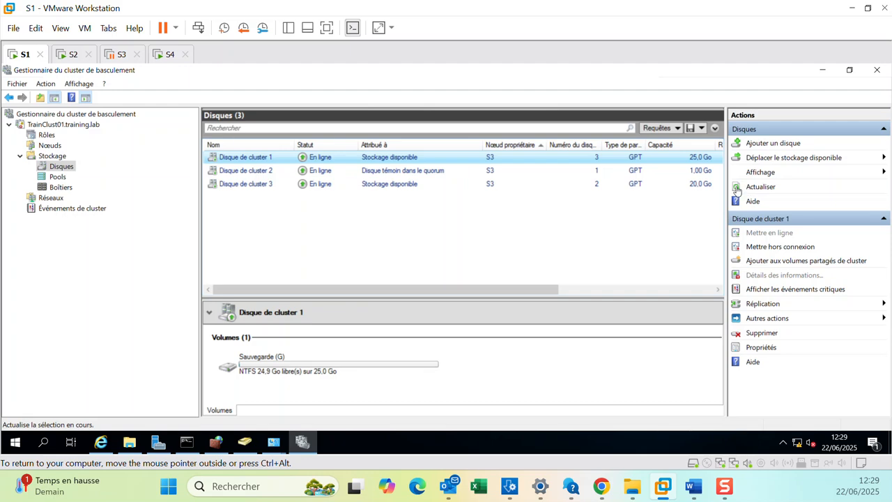
click(70, 56)
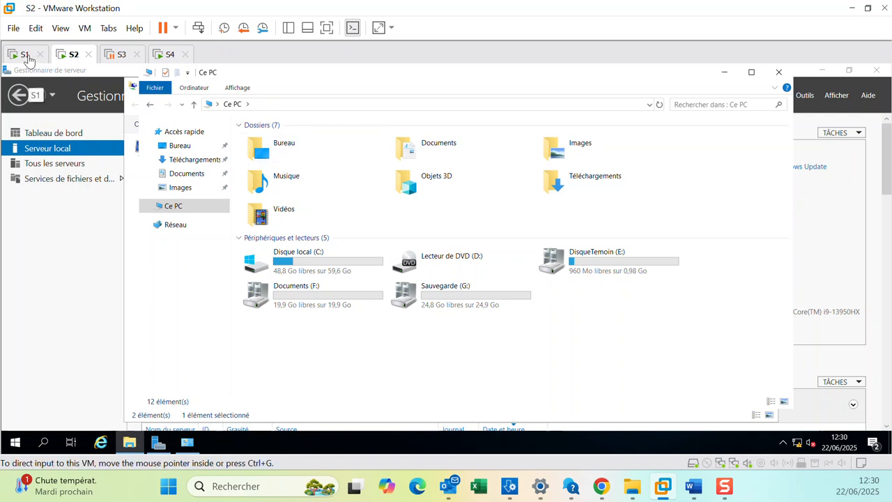
Resume the suspended S3 virtual machine.
click(117, 55)
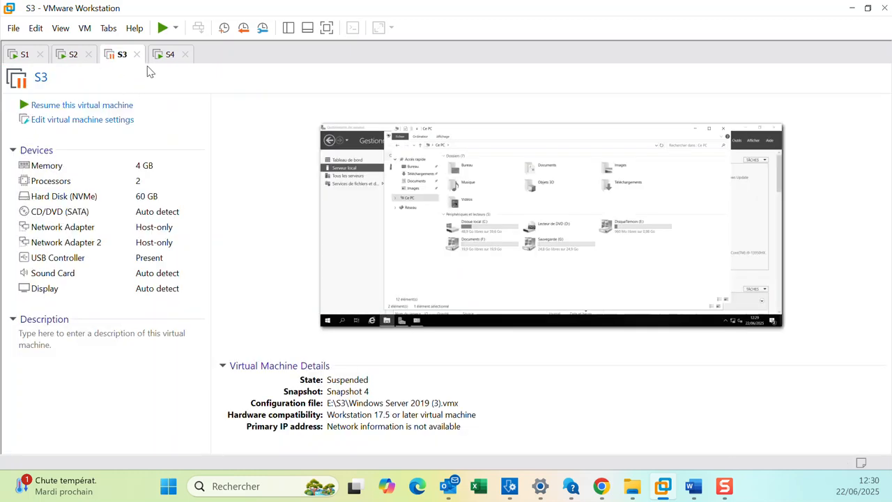
click(162, 28)
key(Return)
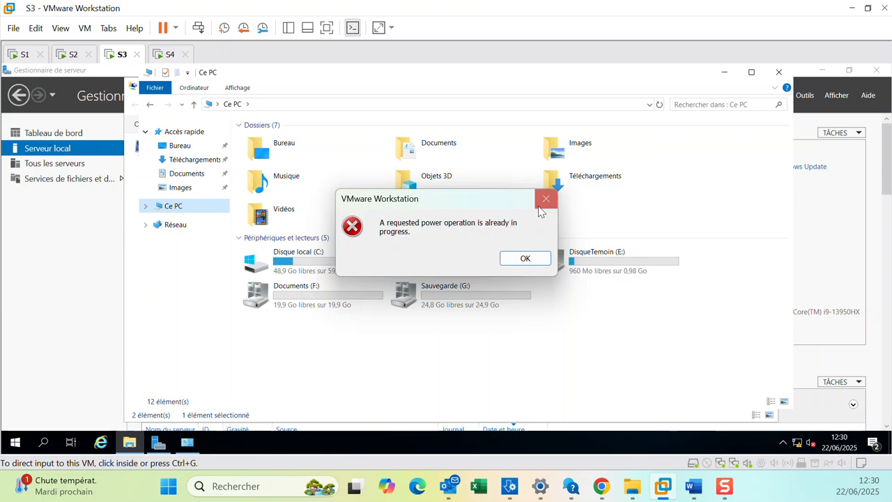
click(544, 201)
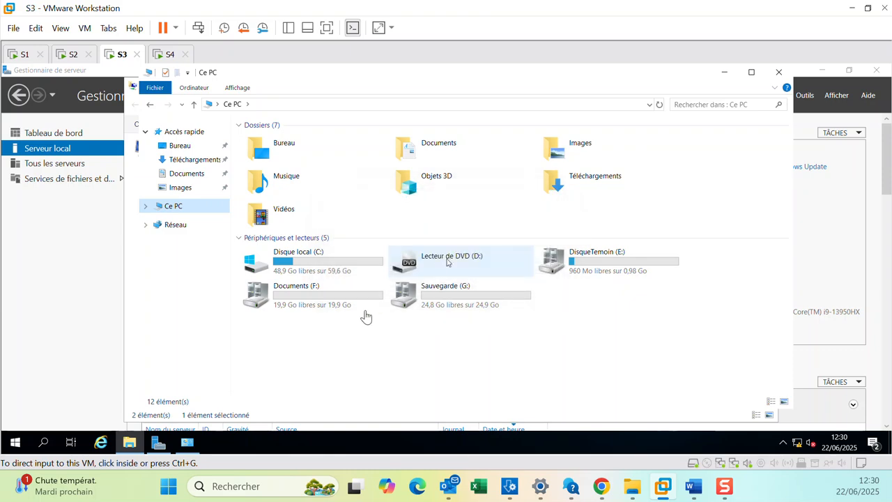
Compare the cluster disk owners with the drives shown in This PC on S2 and S3.
click(70, 54)
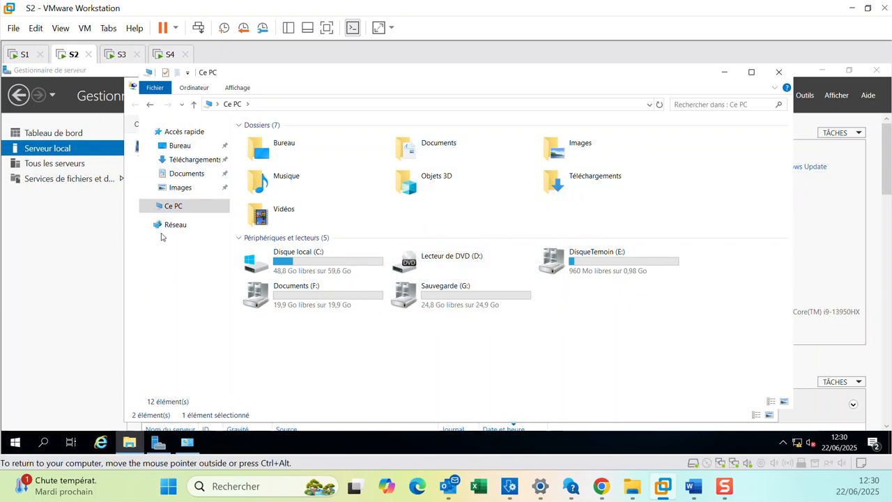
click(25, 56)
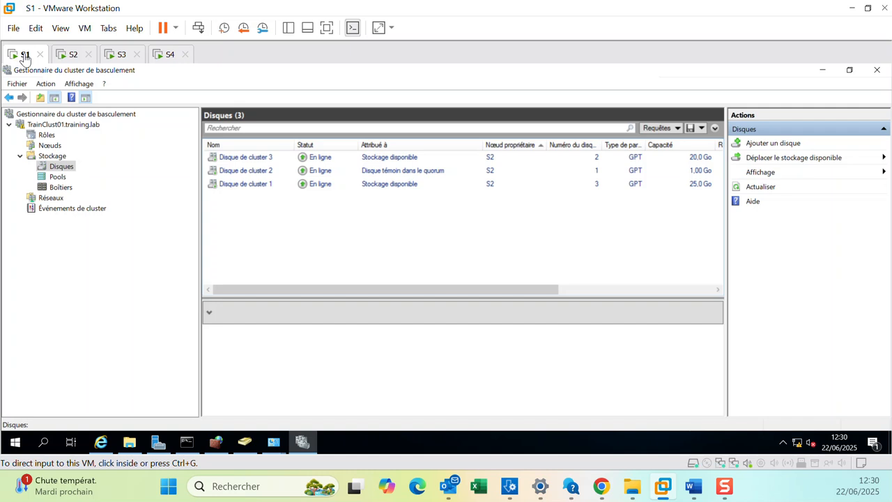
click(764, 189)
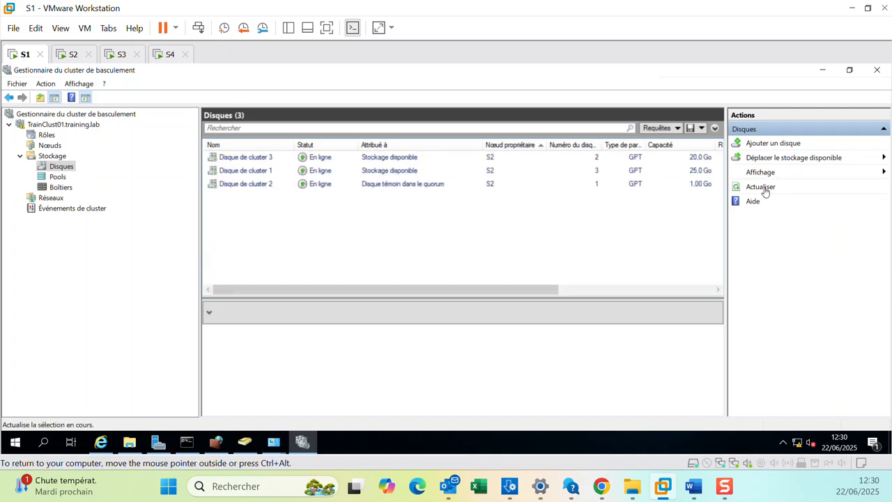
click(766, 191)
click(117, 54)
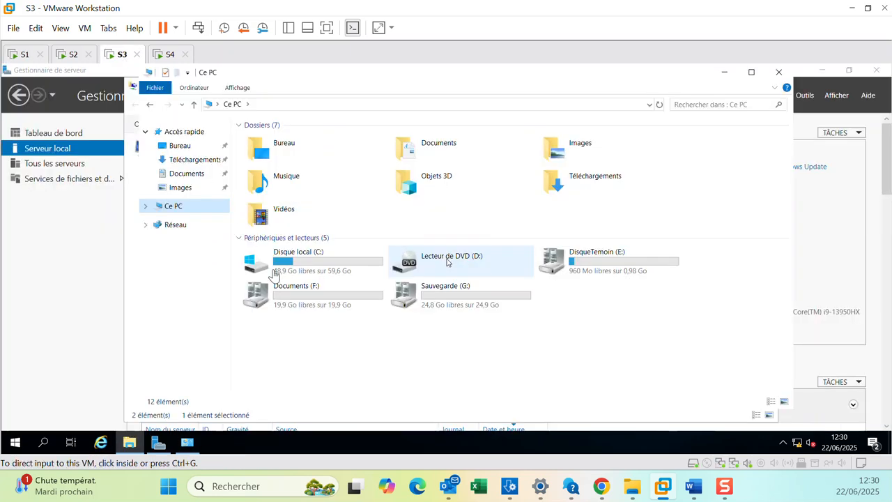
right_click(340, 349)
click(376, 278)
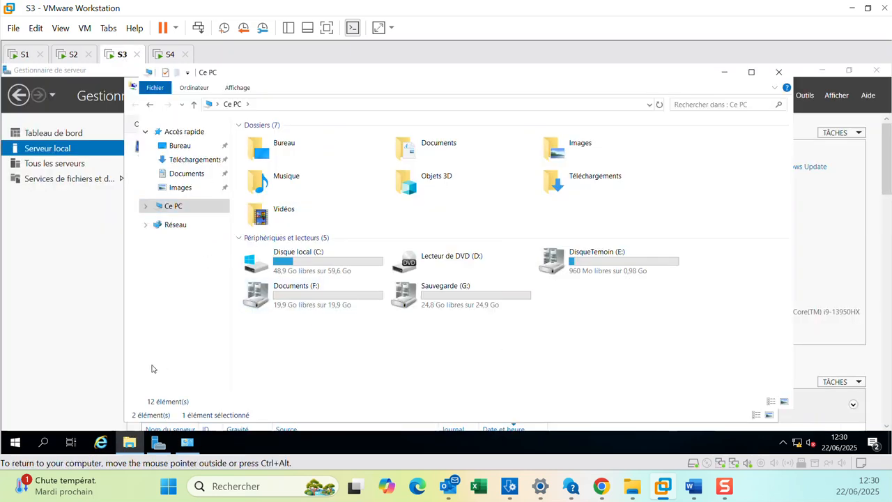
Refresh the cluster disk list and recheck the drives on S2 and S3 repeatedly.
click(28, 57)
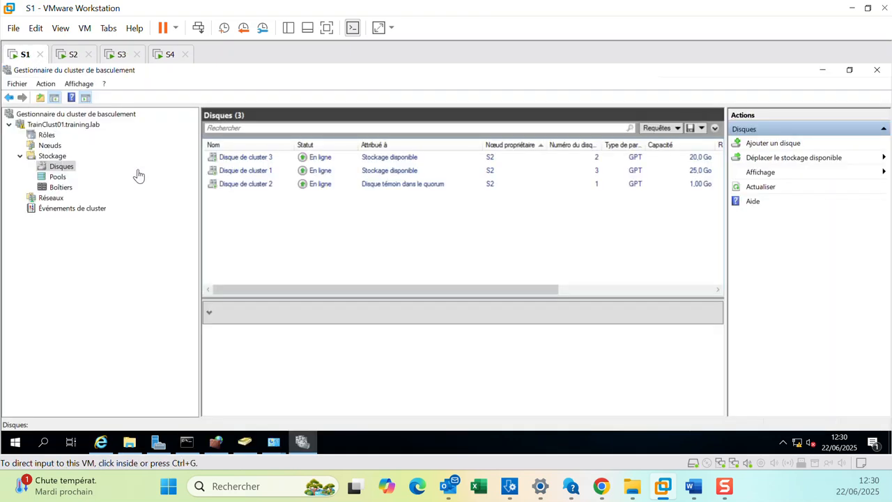
click(761, 188)
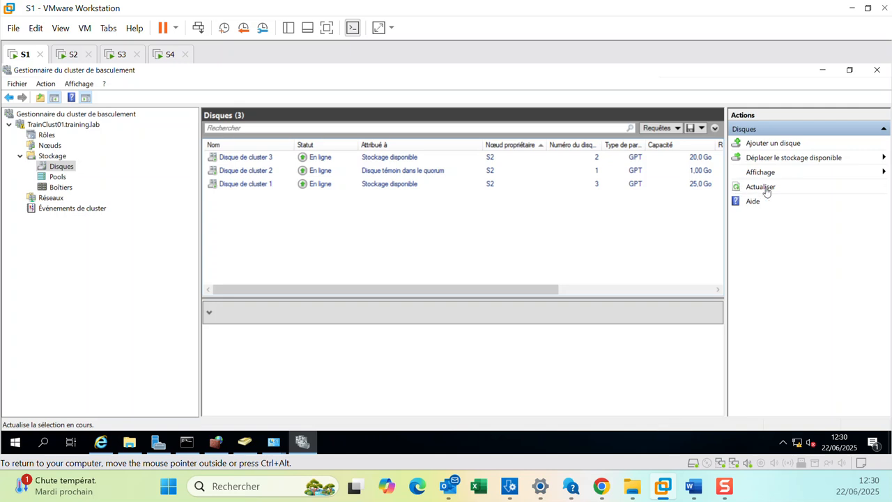
click(74, 56)
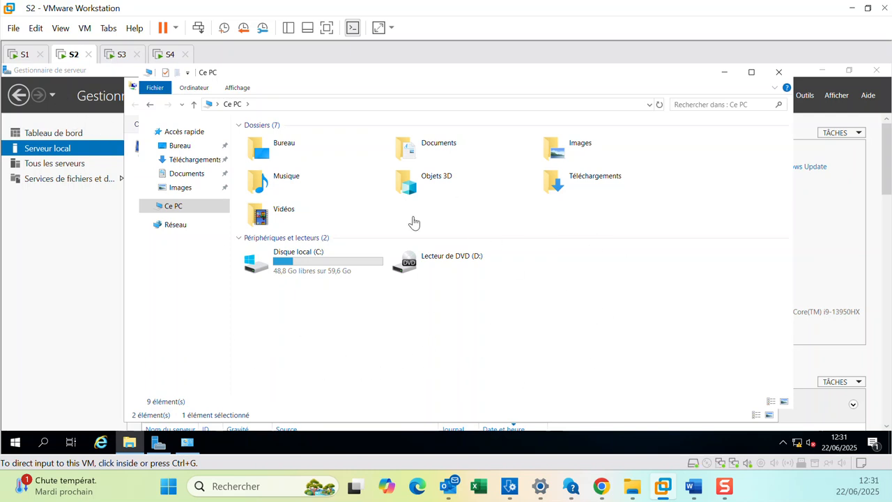
click(117, 54)
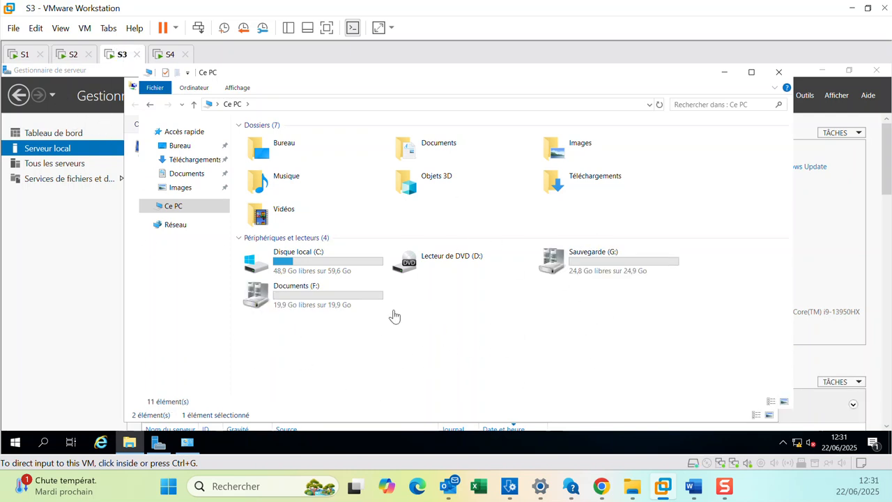
right_click(455, 342)
click(485, 262)
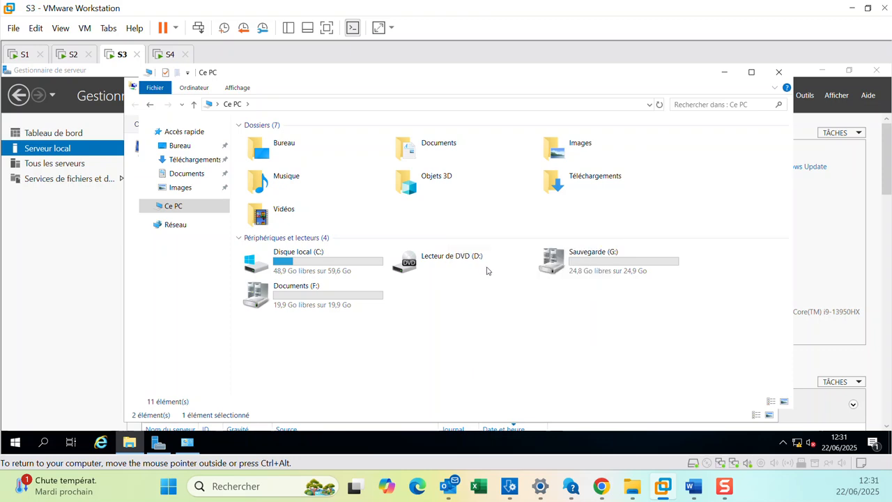
click(68, 56)
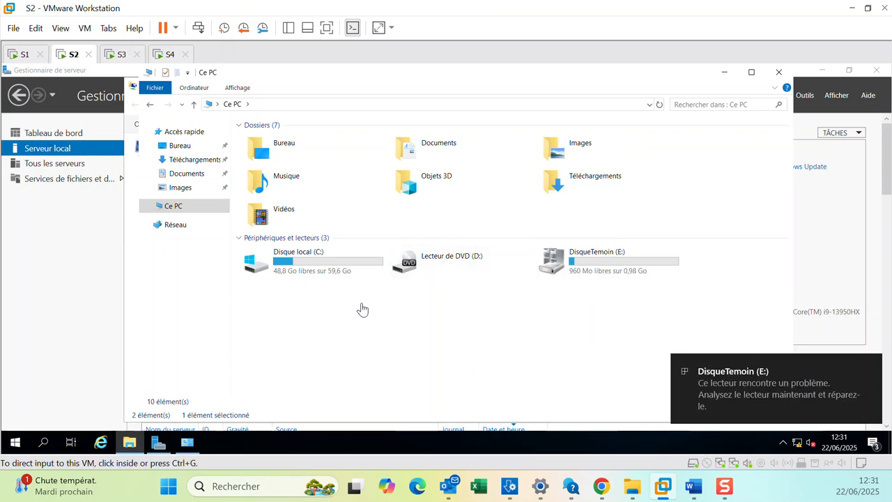
click(111, 55)
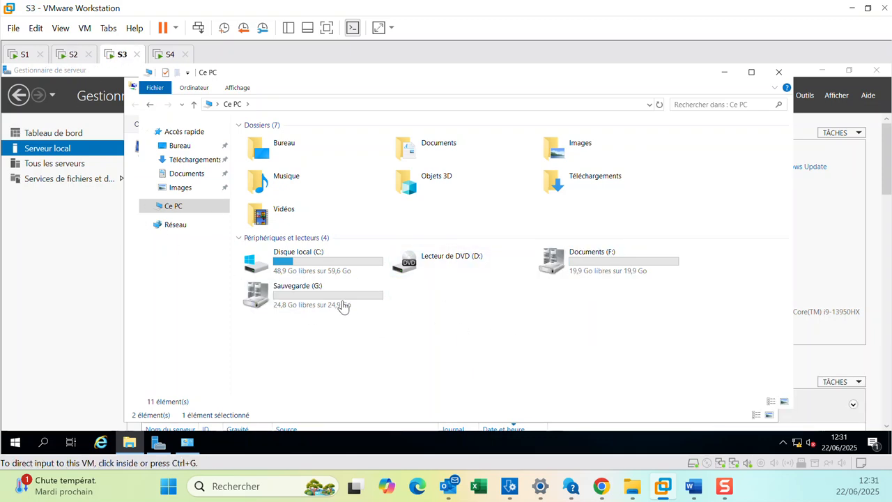
click(70, 55)
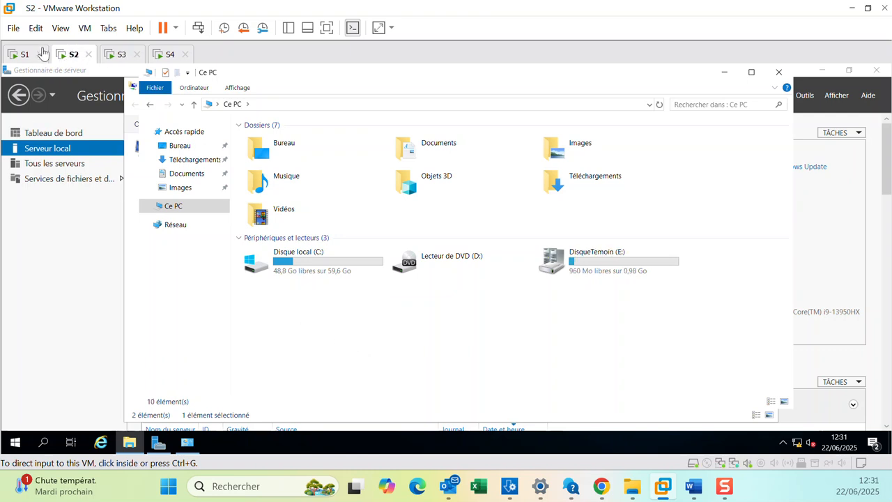
click(23, 55)
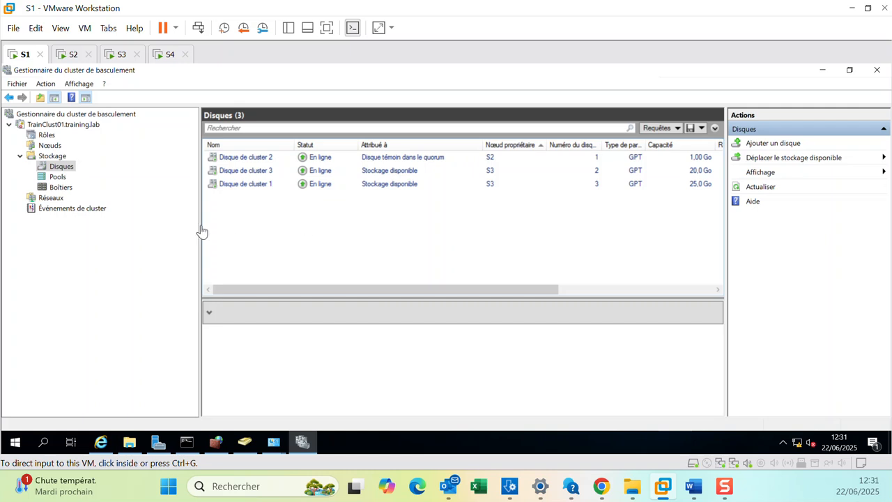
right_click(68, 124)
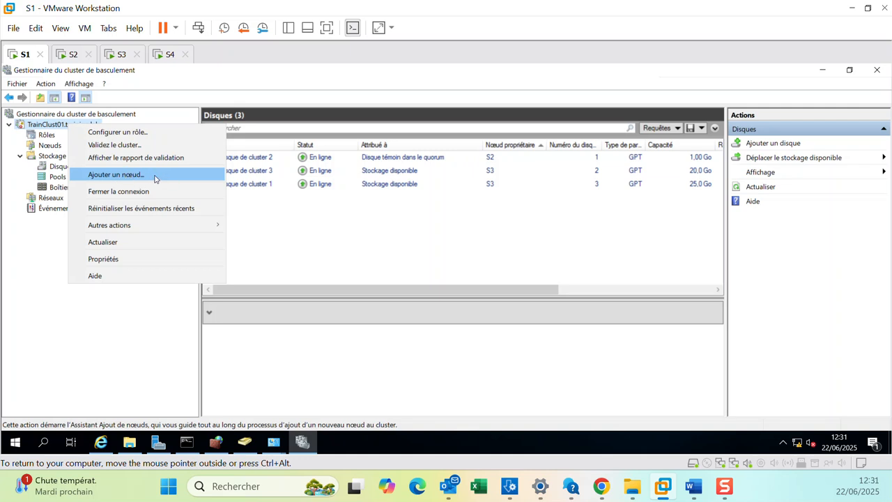
click(397, 252)
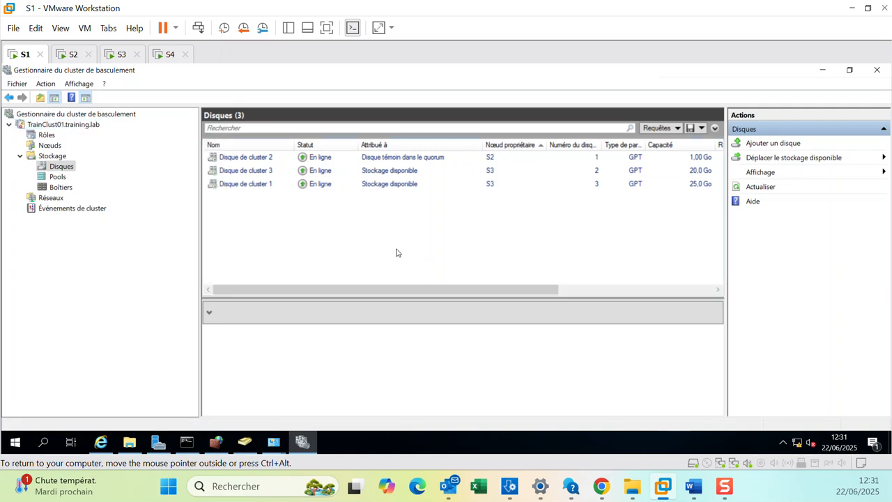